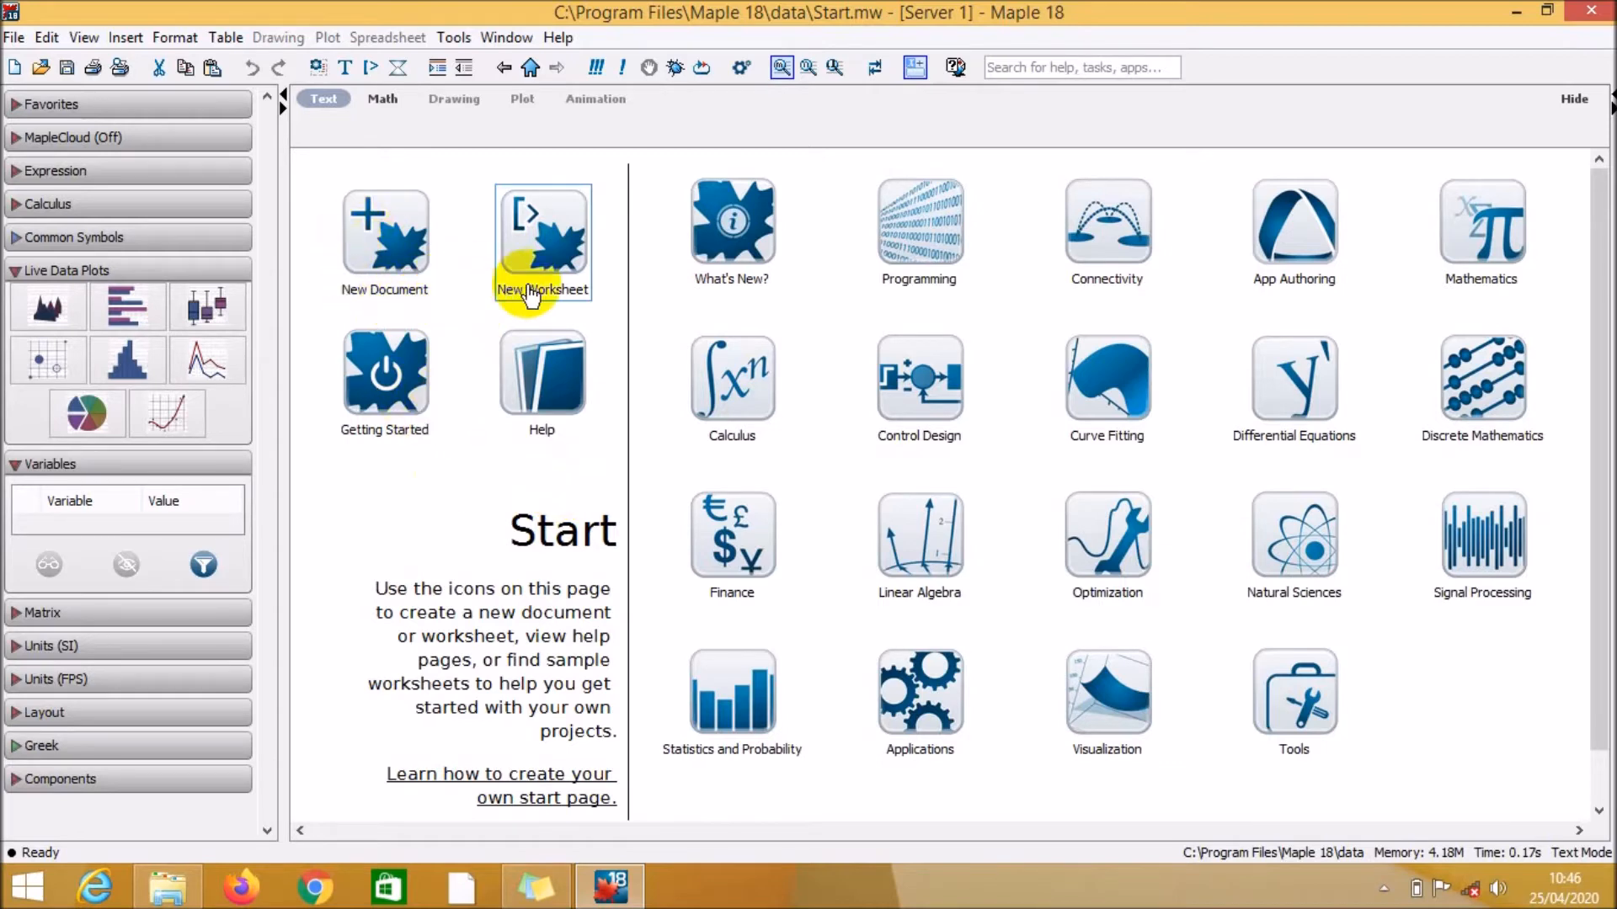
# - Create a new worksheet, a new document and a second new worksheet from the start page
pyautogui.click(563, 250)
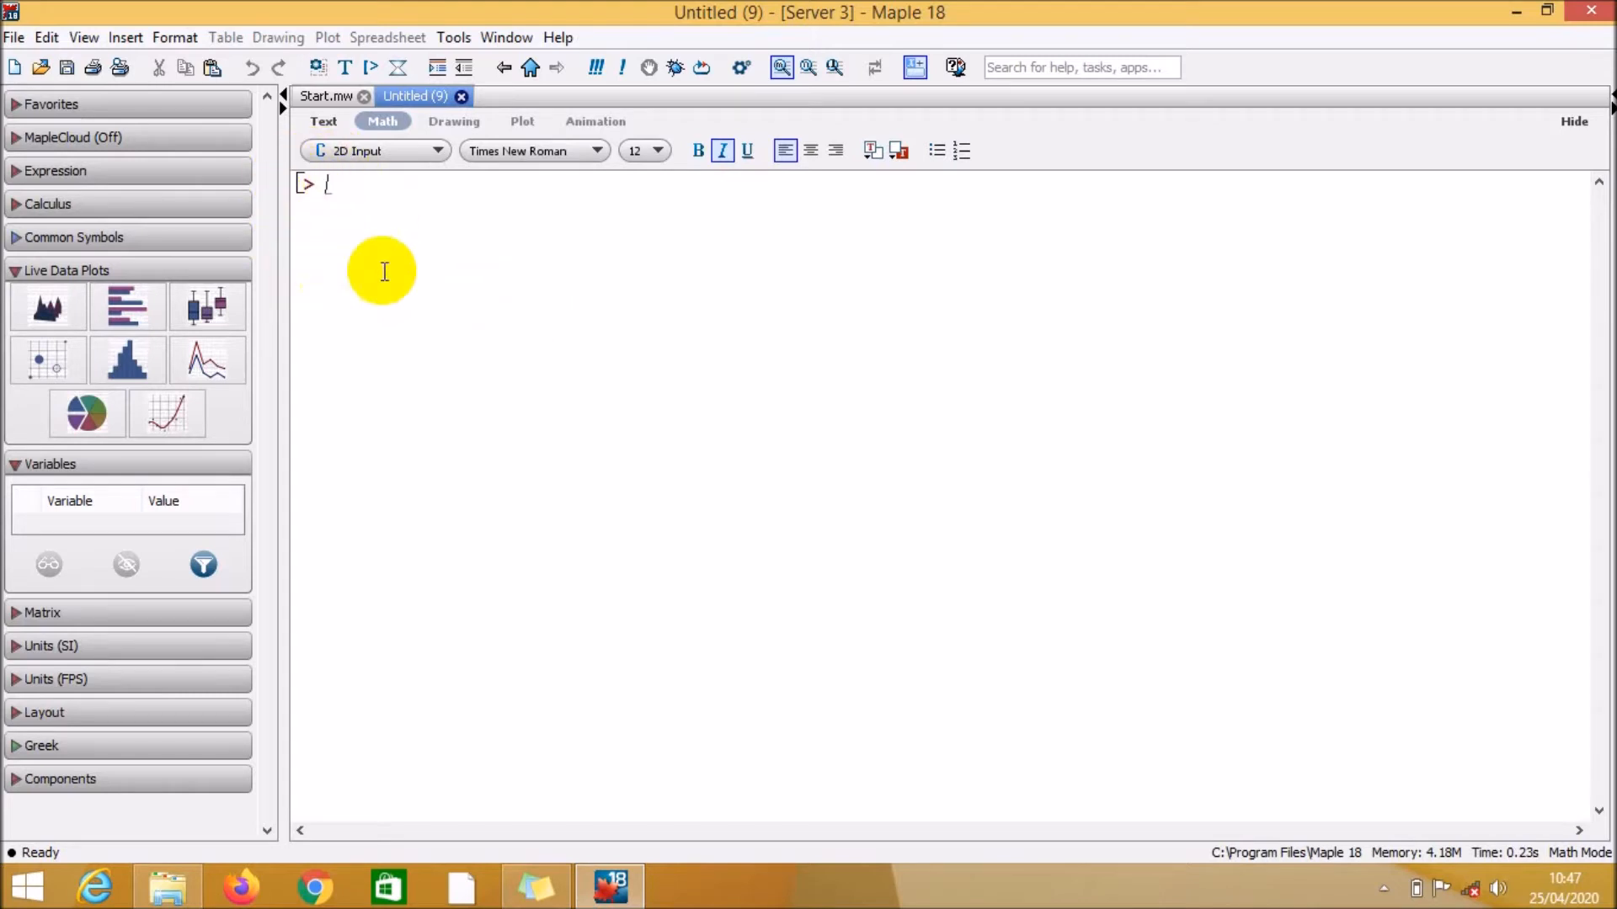
pyautogui.click(322, 98)
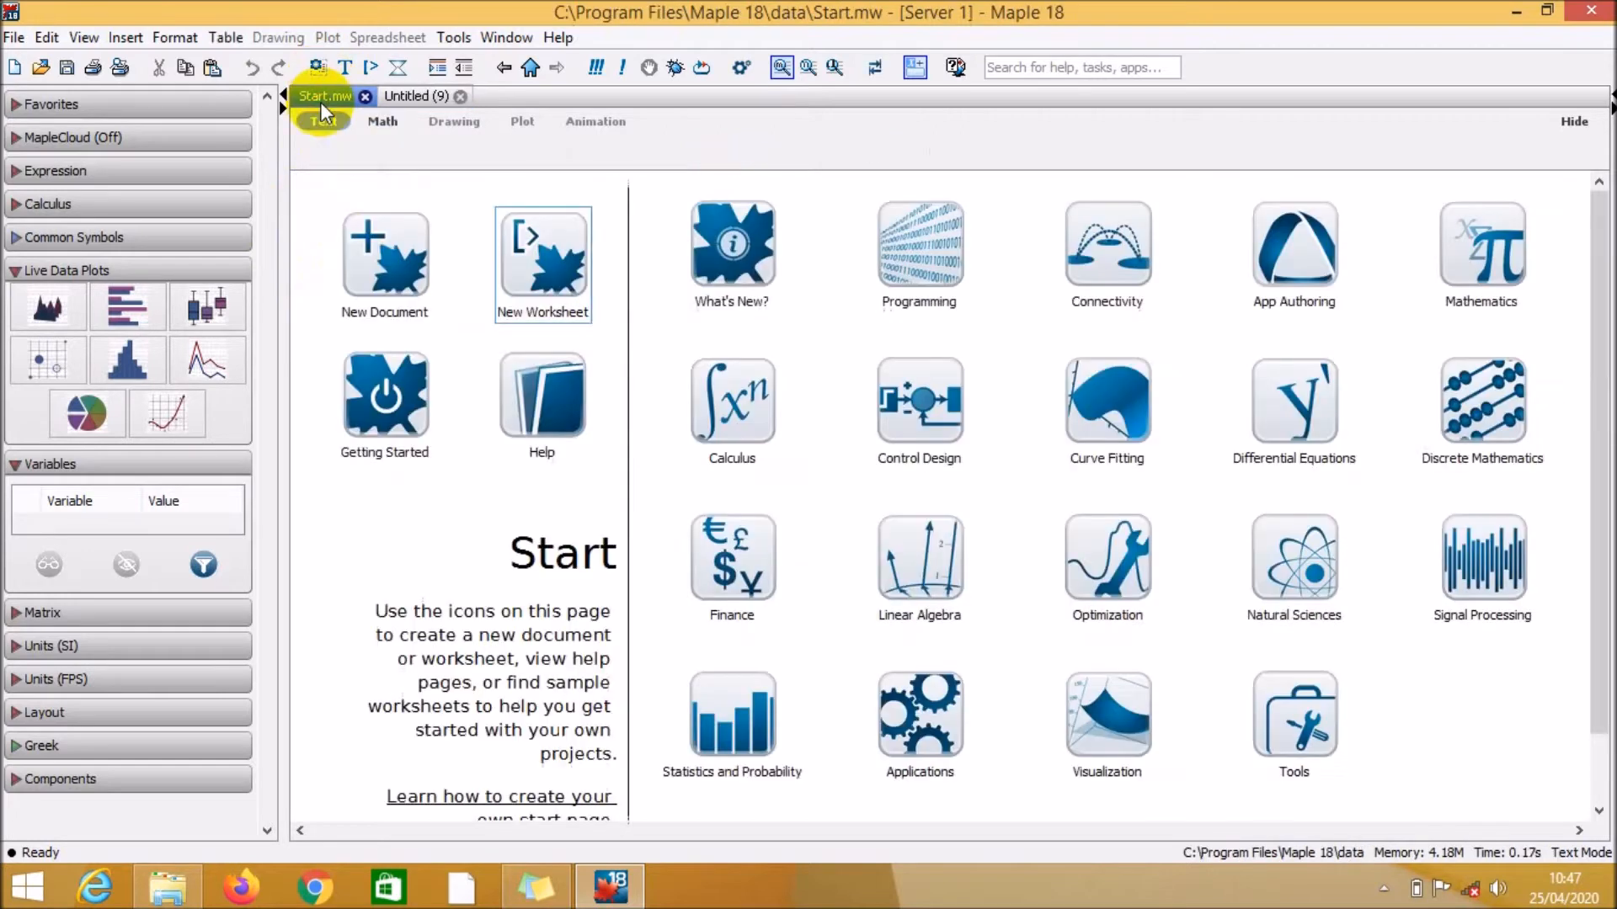
pyautogui.click(392, 294)
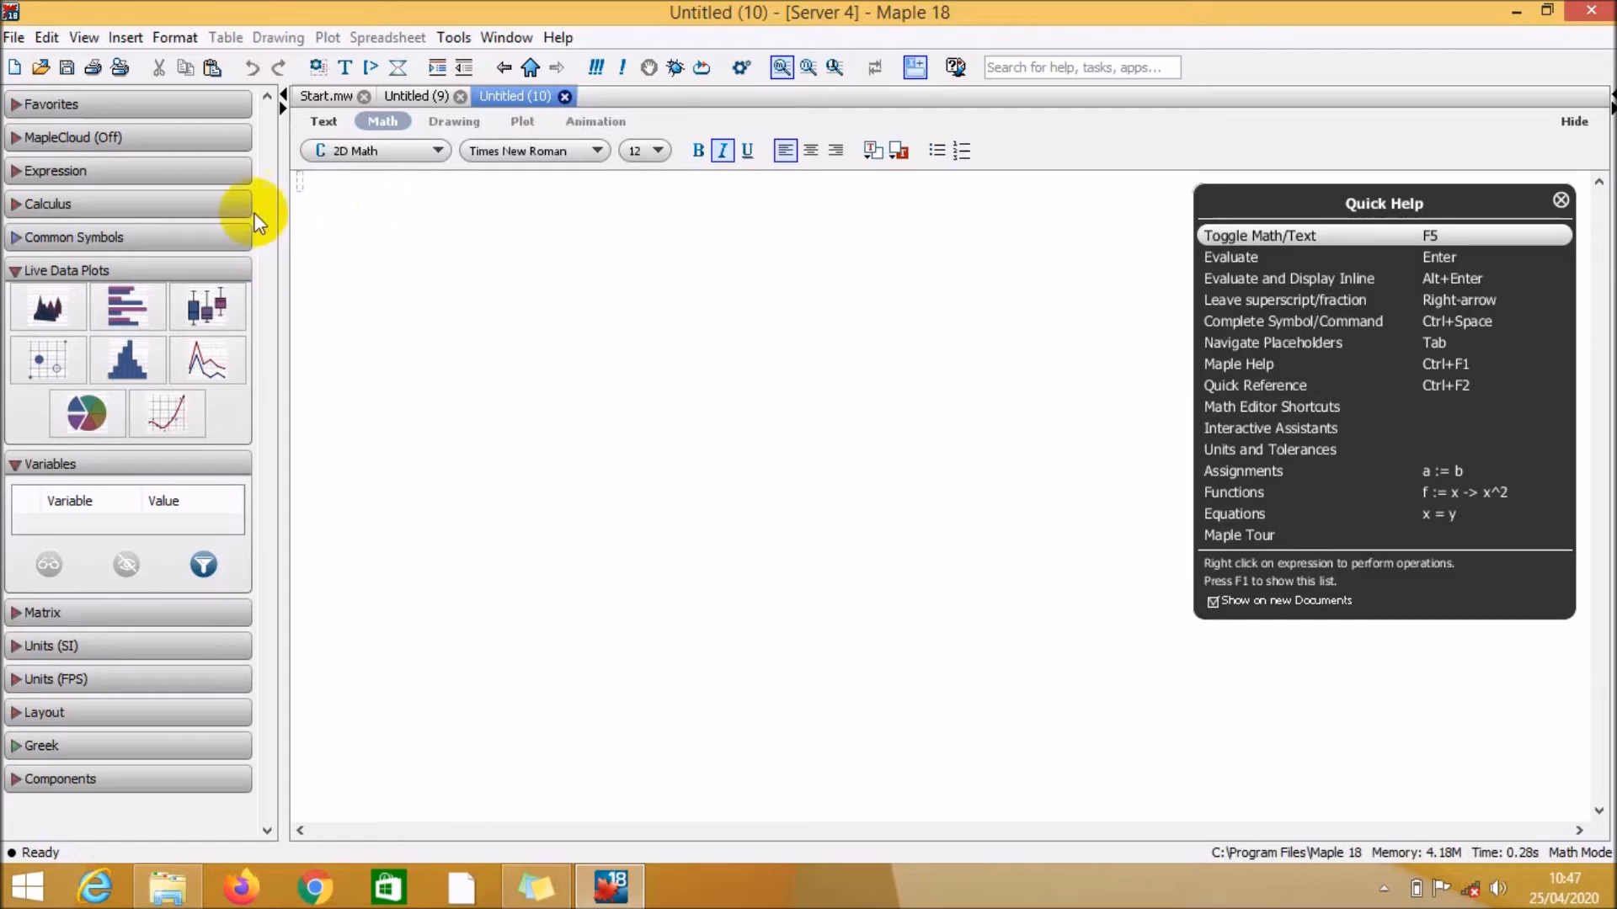
pyautogui.click(317, 97)
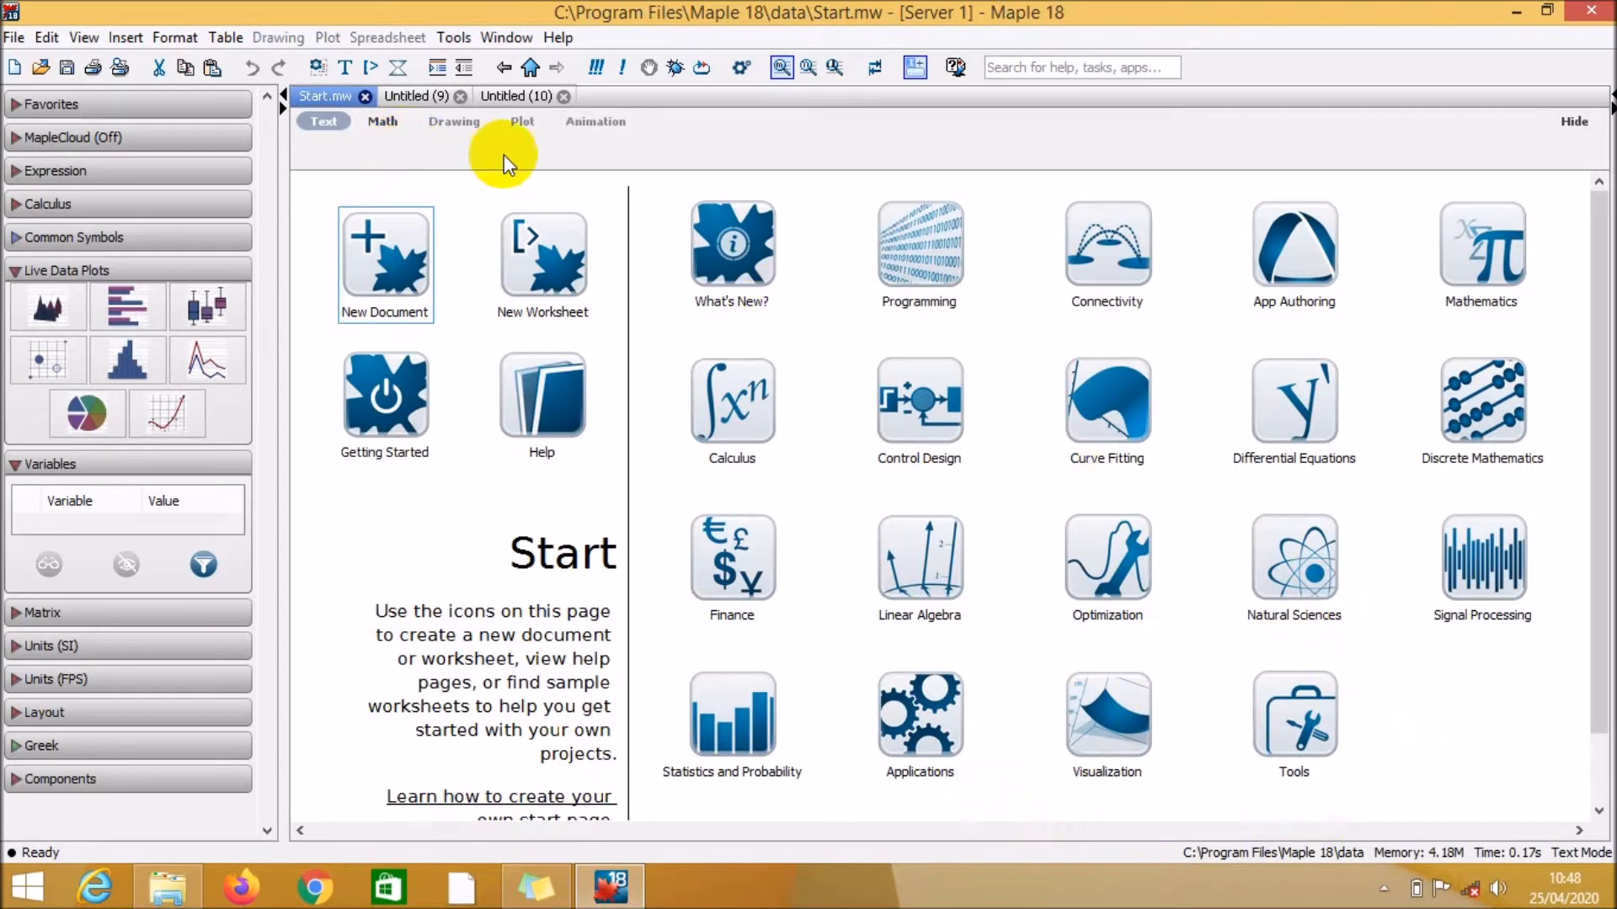
pyautogui.click(564, 253)
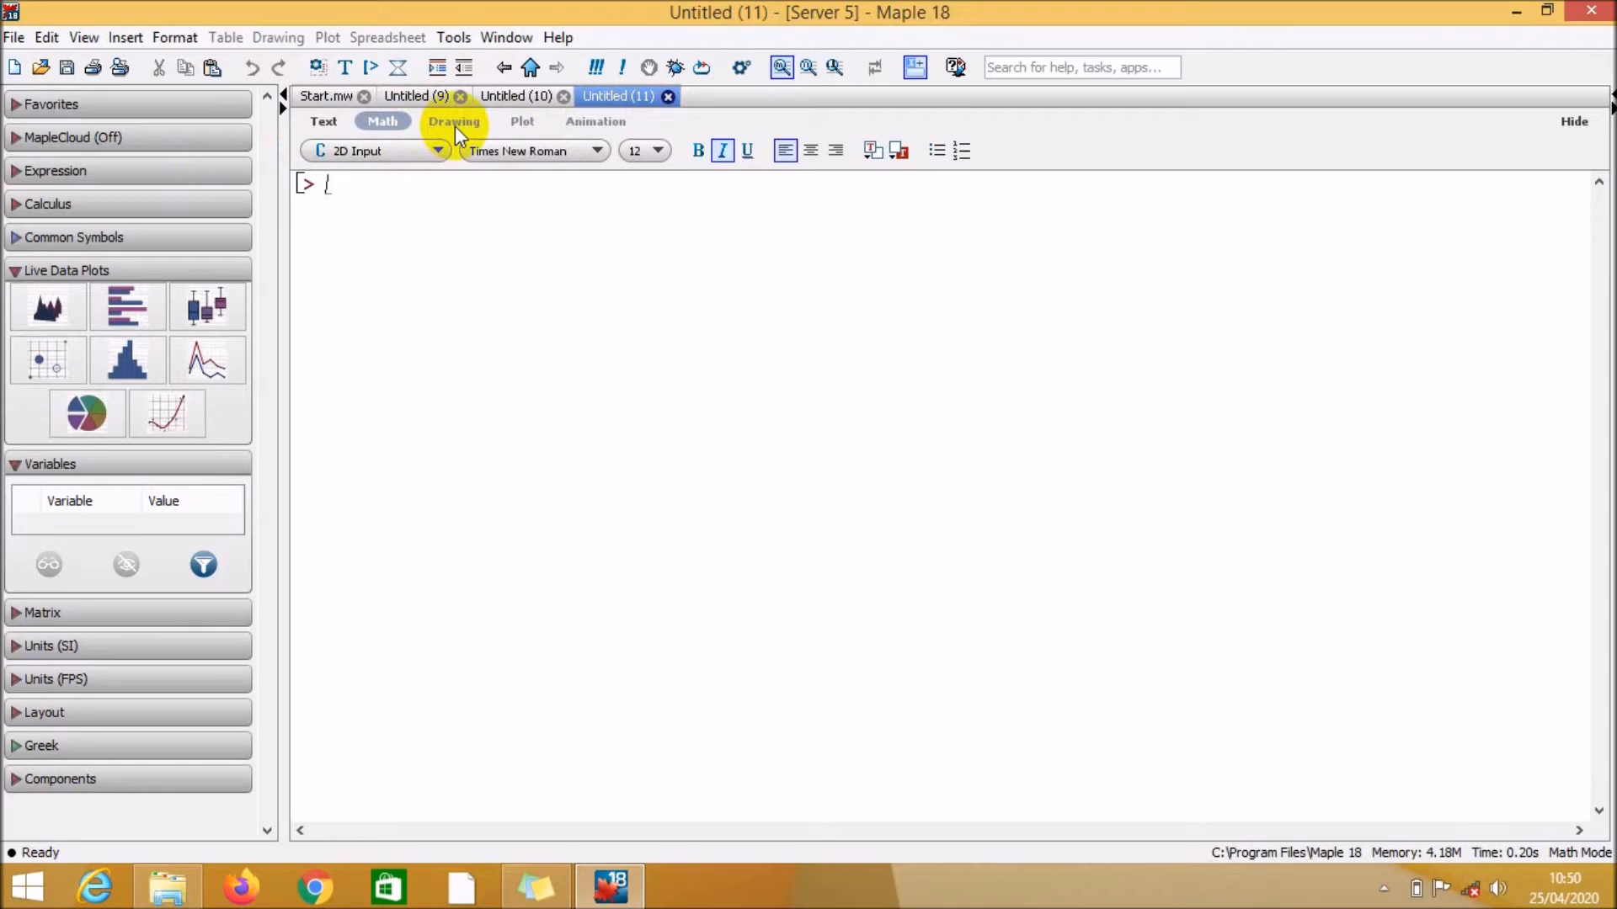
# - Try entering the expression 2x in 2D math notation on the worksheet's first line, and erase it
pyautogui.write('2x')
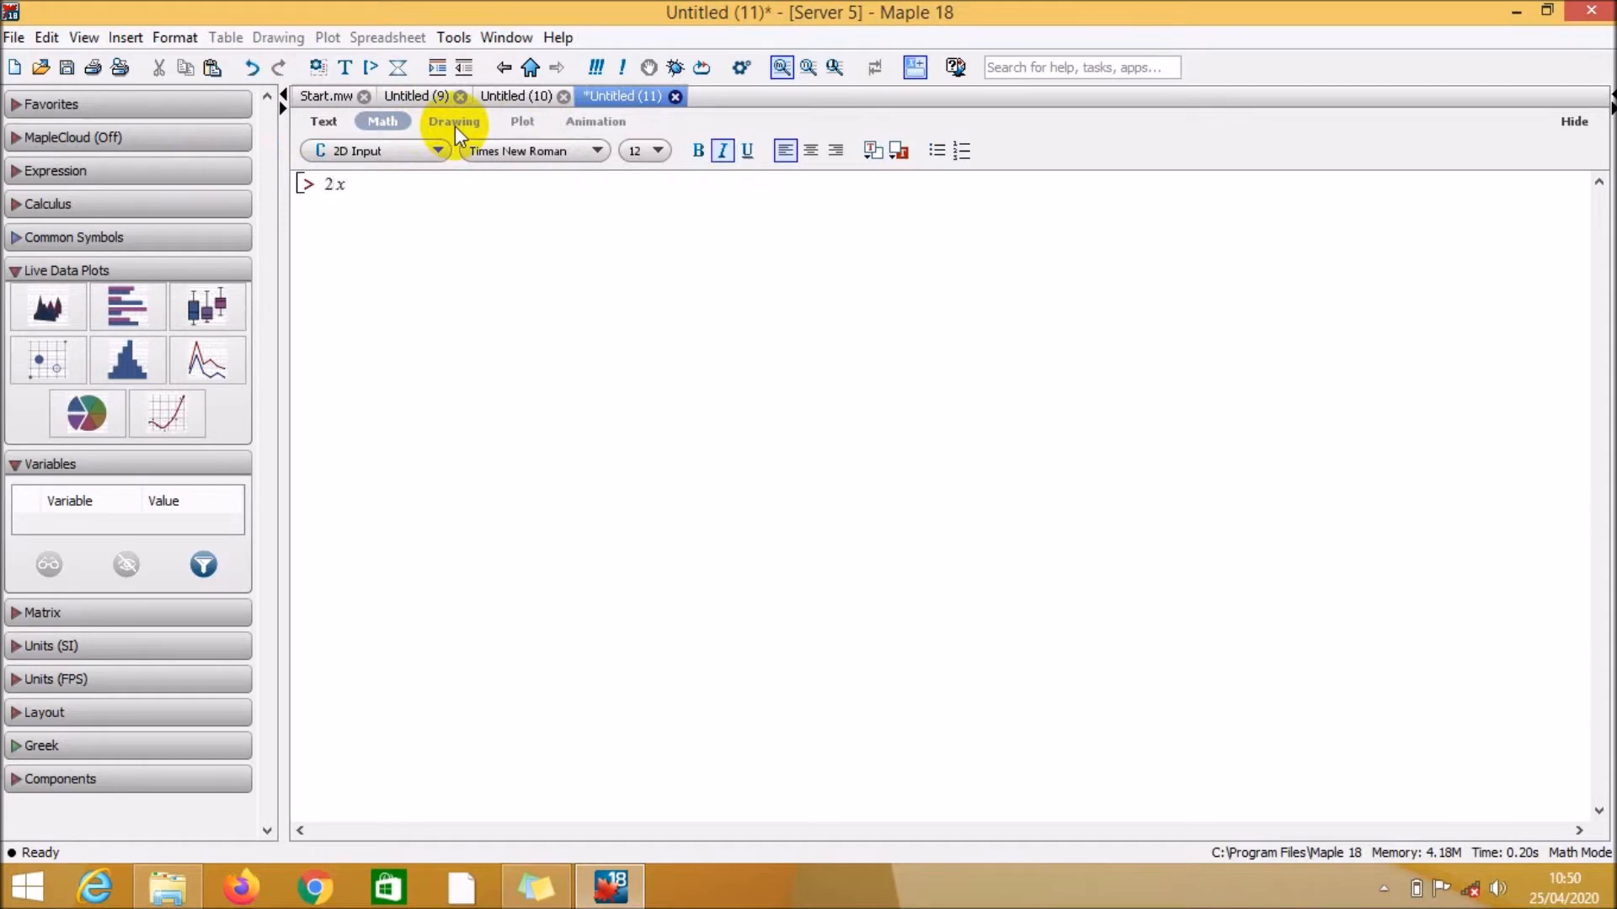
pyautogui.click(347, 126)
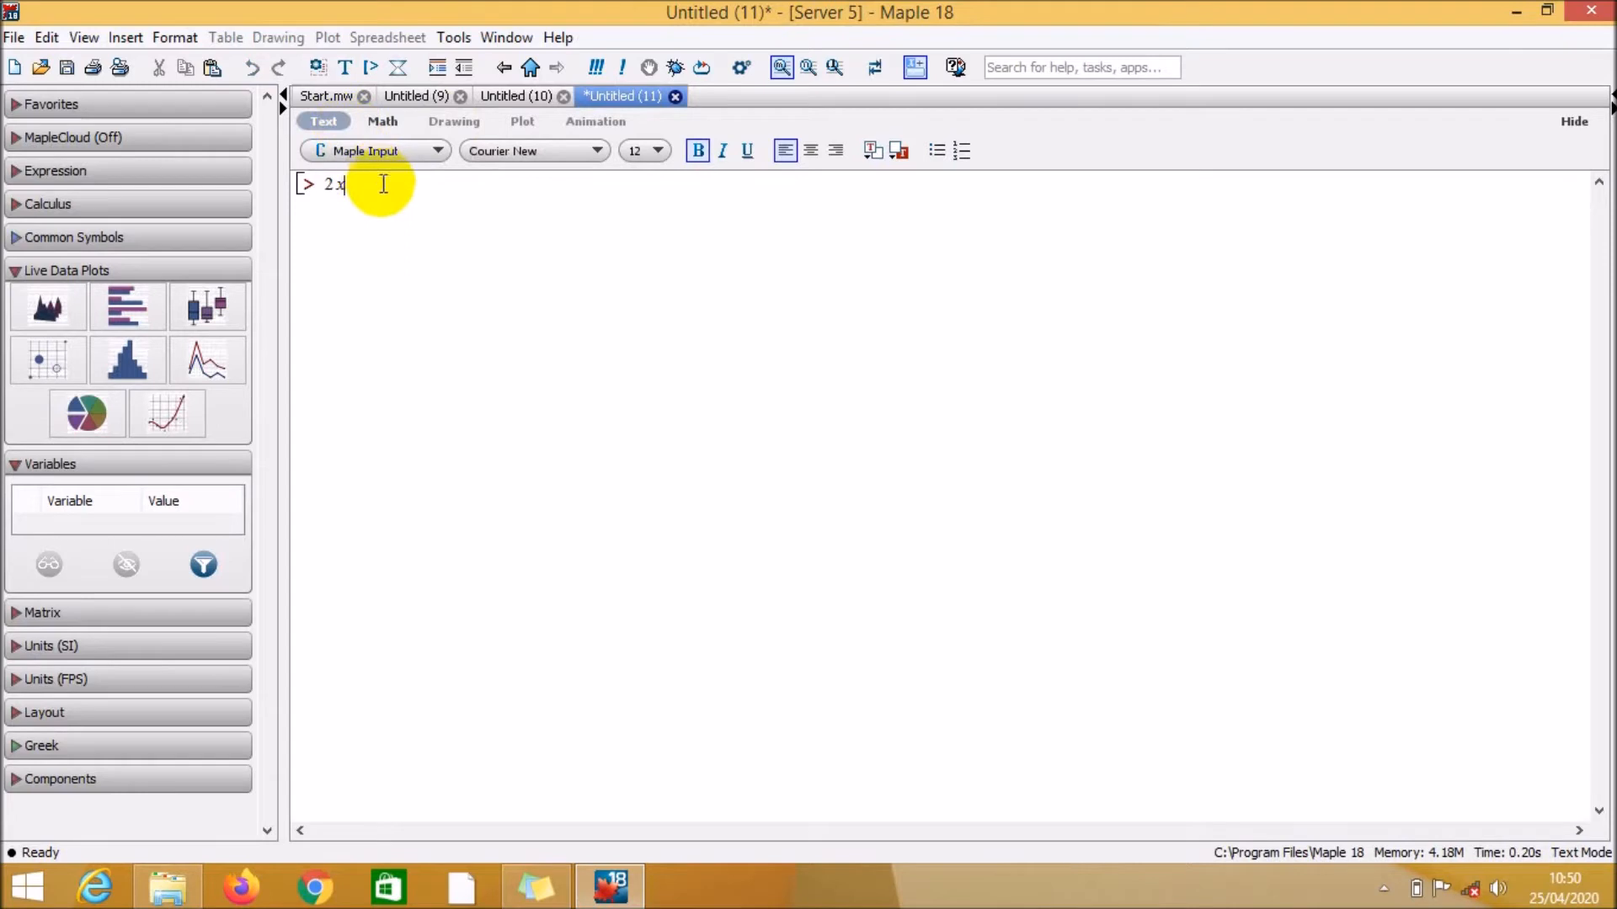
pyautogui.press('F5')
pyautogui.press('BackSpace')
pyautogui.press('BackSpace')
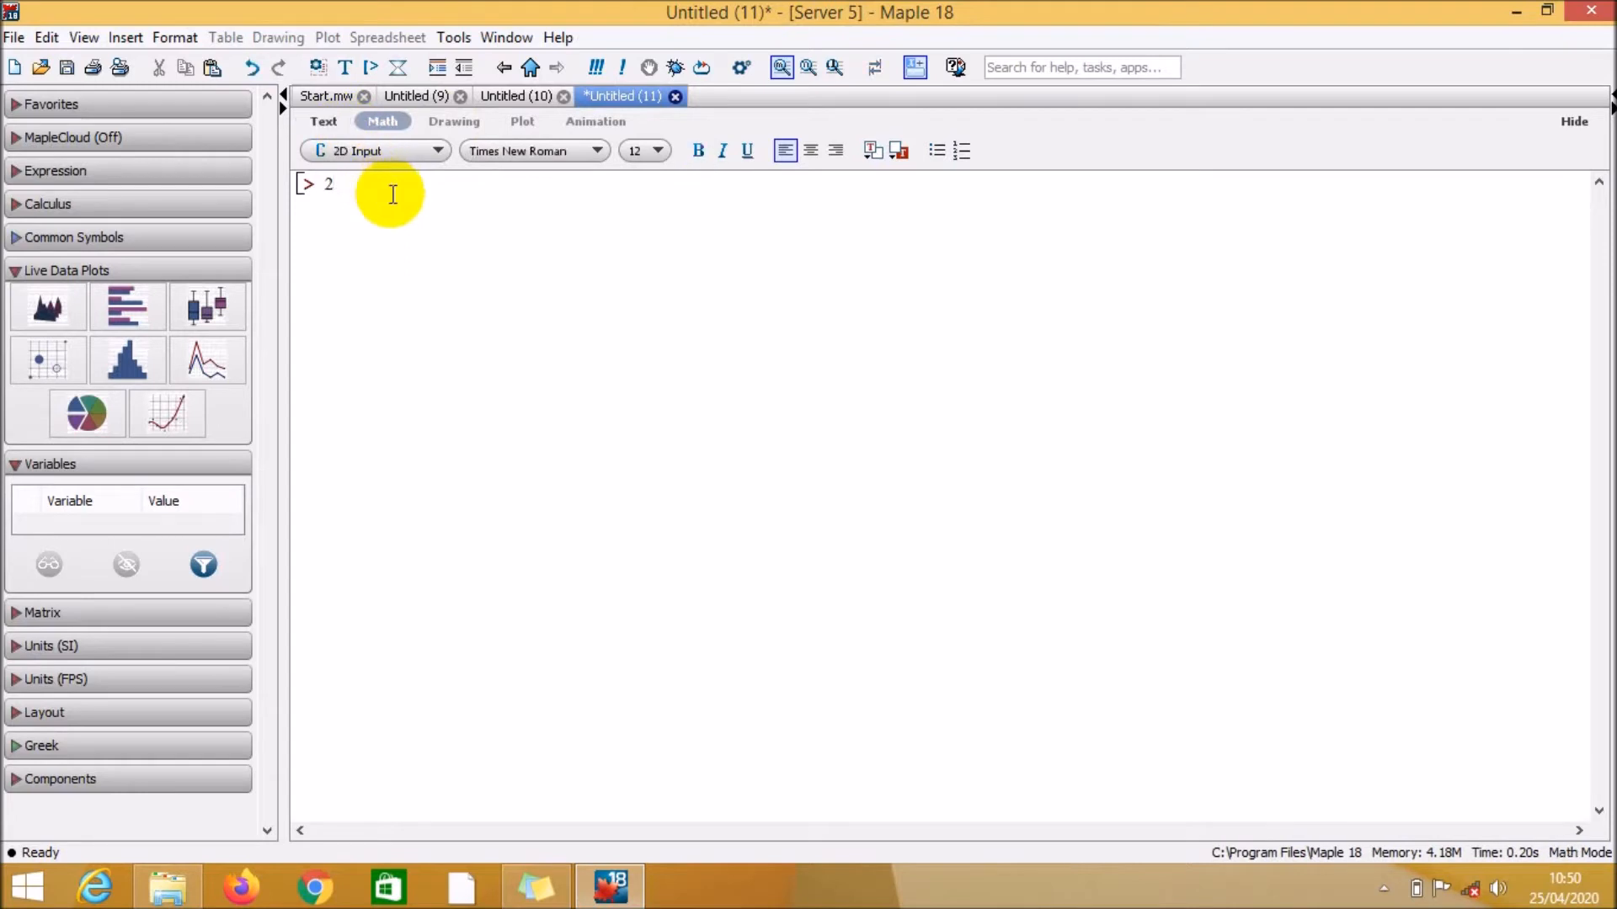
# - Switch the empty prompt to plain-text Maple input, enter 2*x, and erase it
pyautogui.click(335, 124)
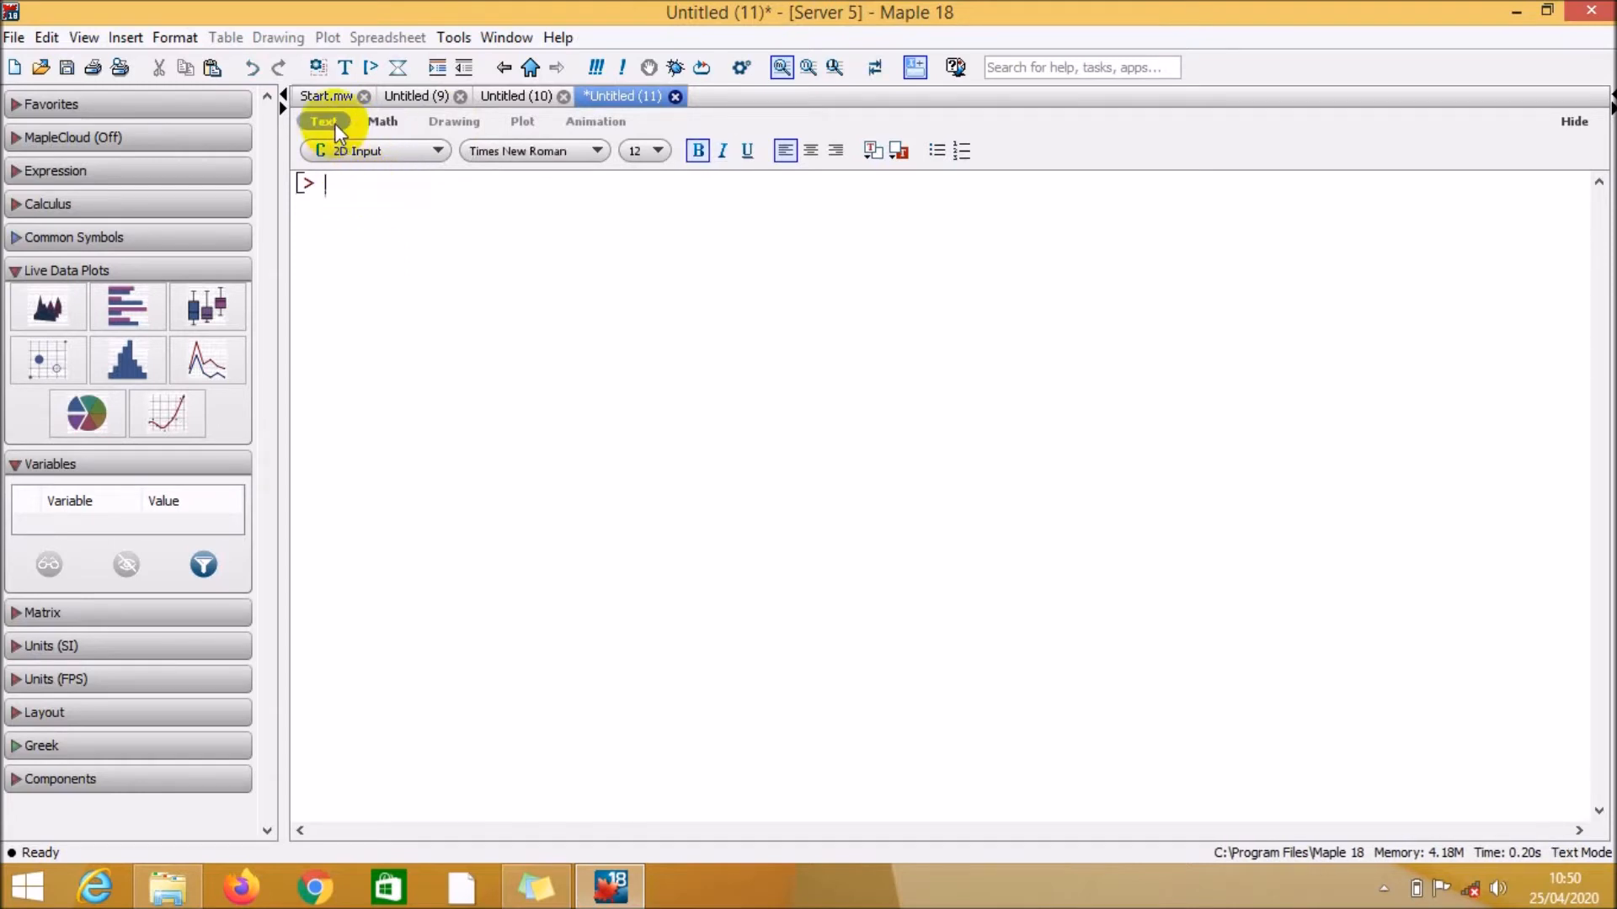
pyautogui.write('2')
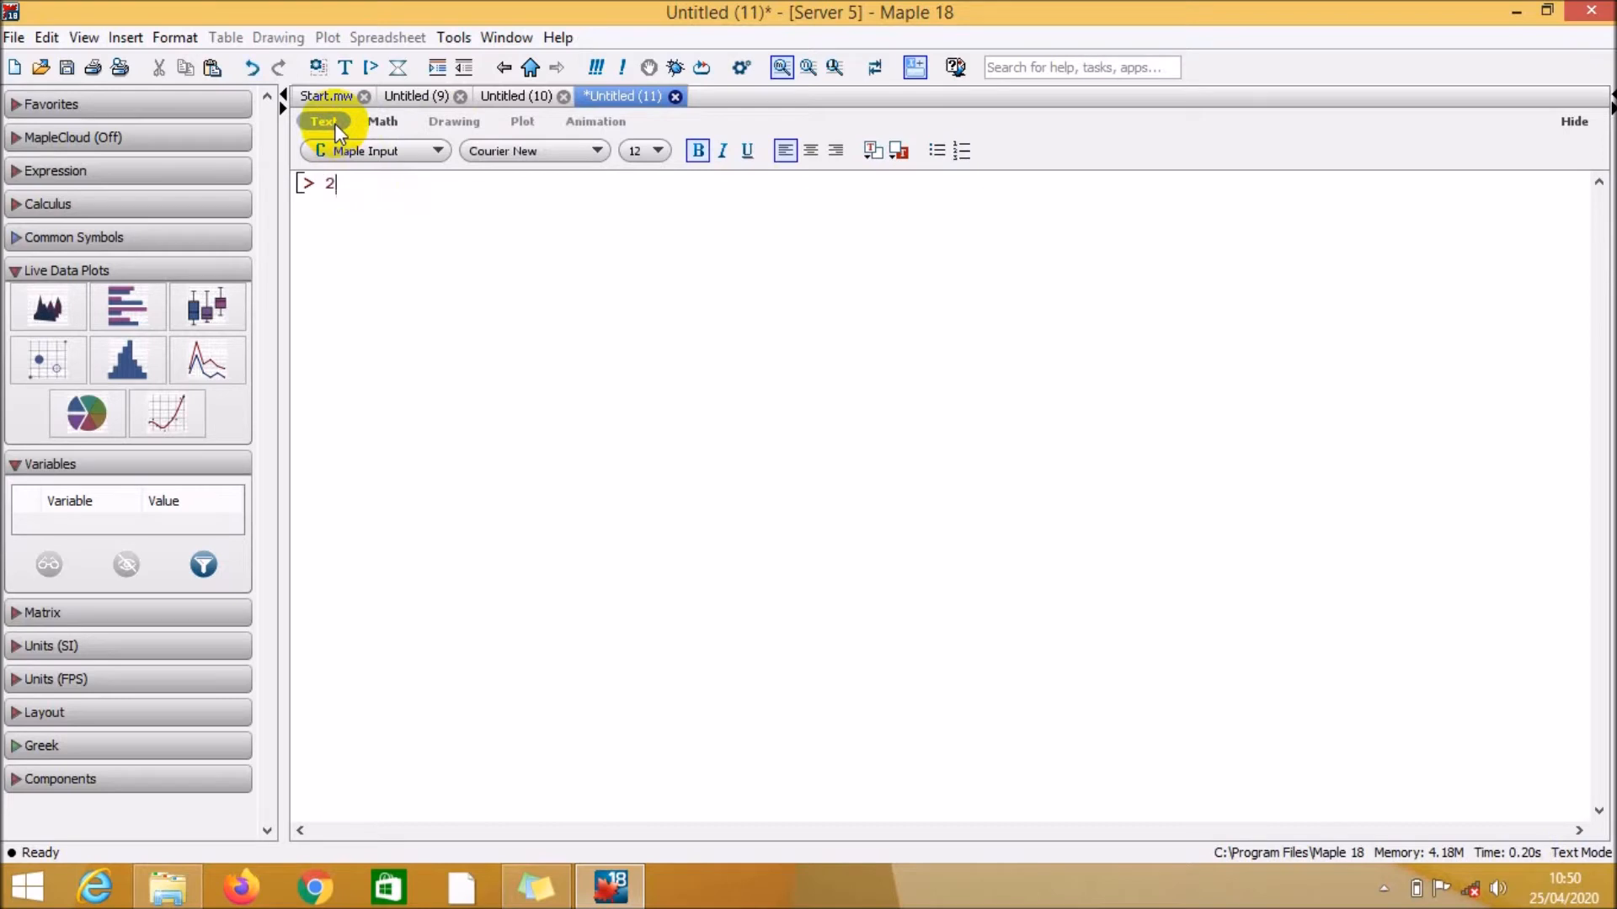
pyautogui.write('*x')
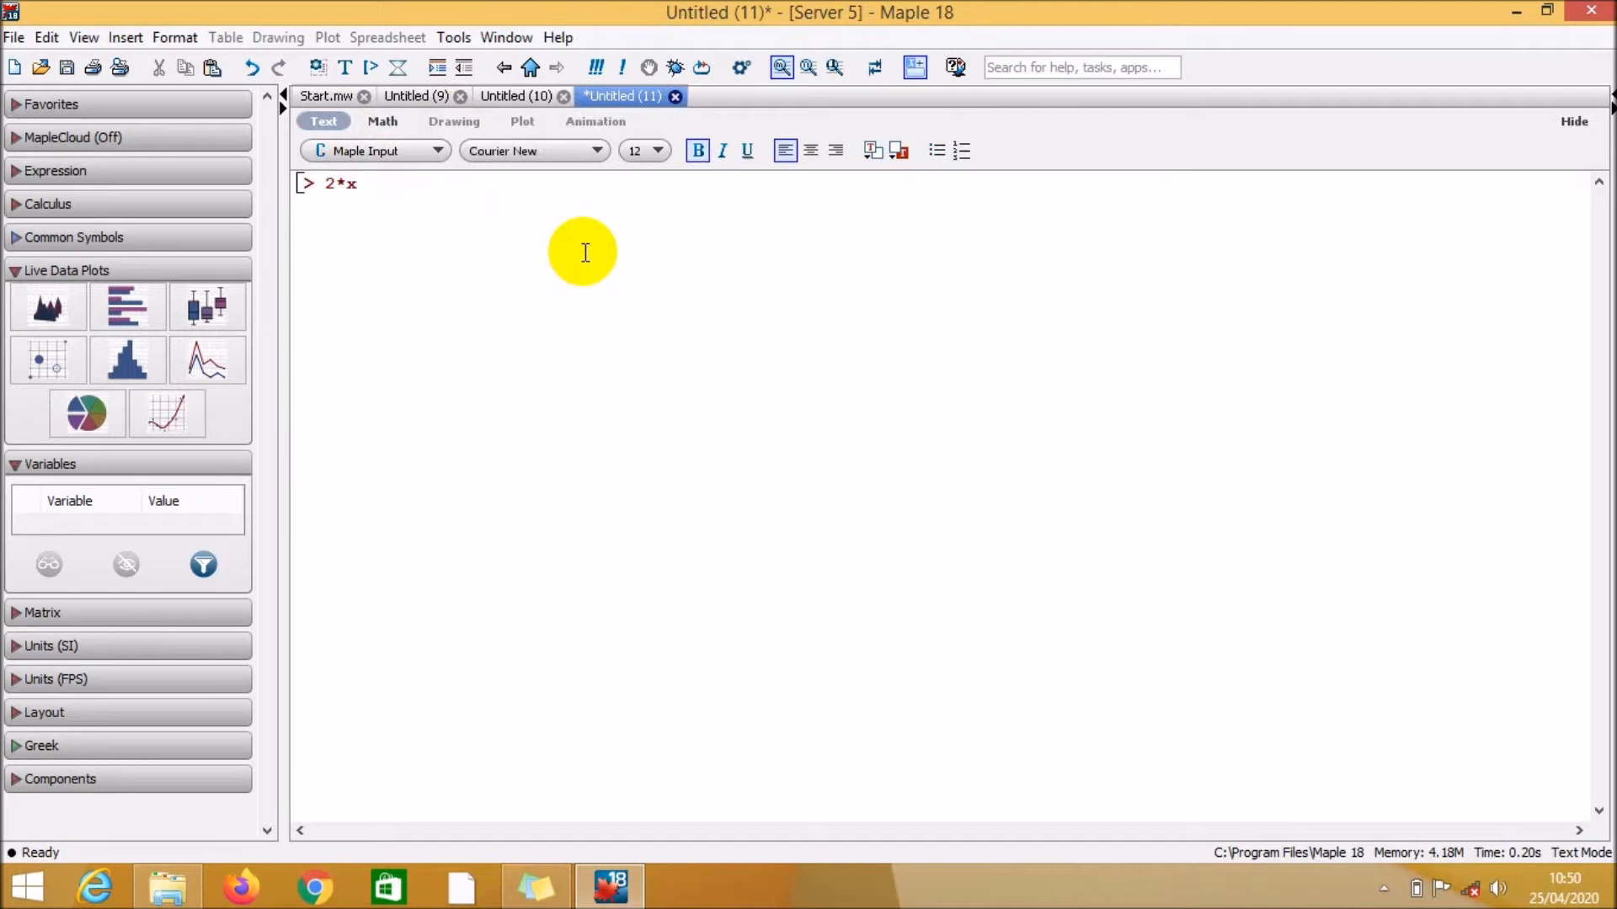
pyautogui.press('BackSpace')
pyautogui.press('BackSpace')
pyautogui.press('BackSpace')
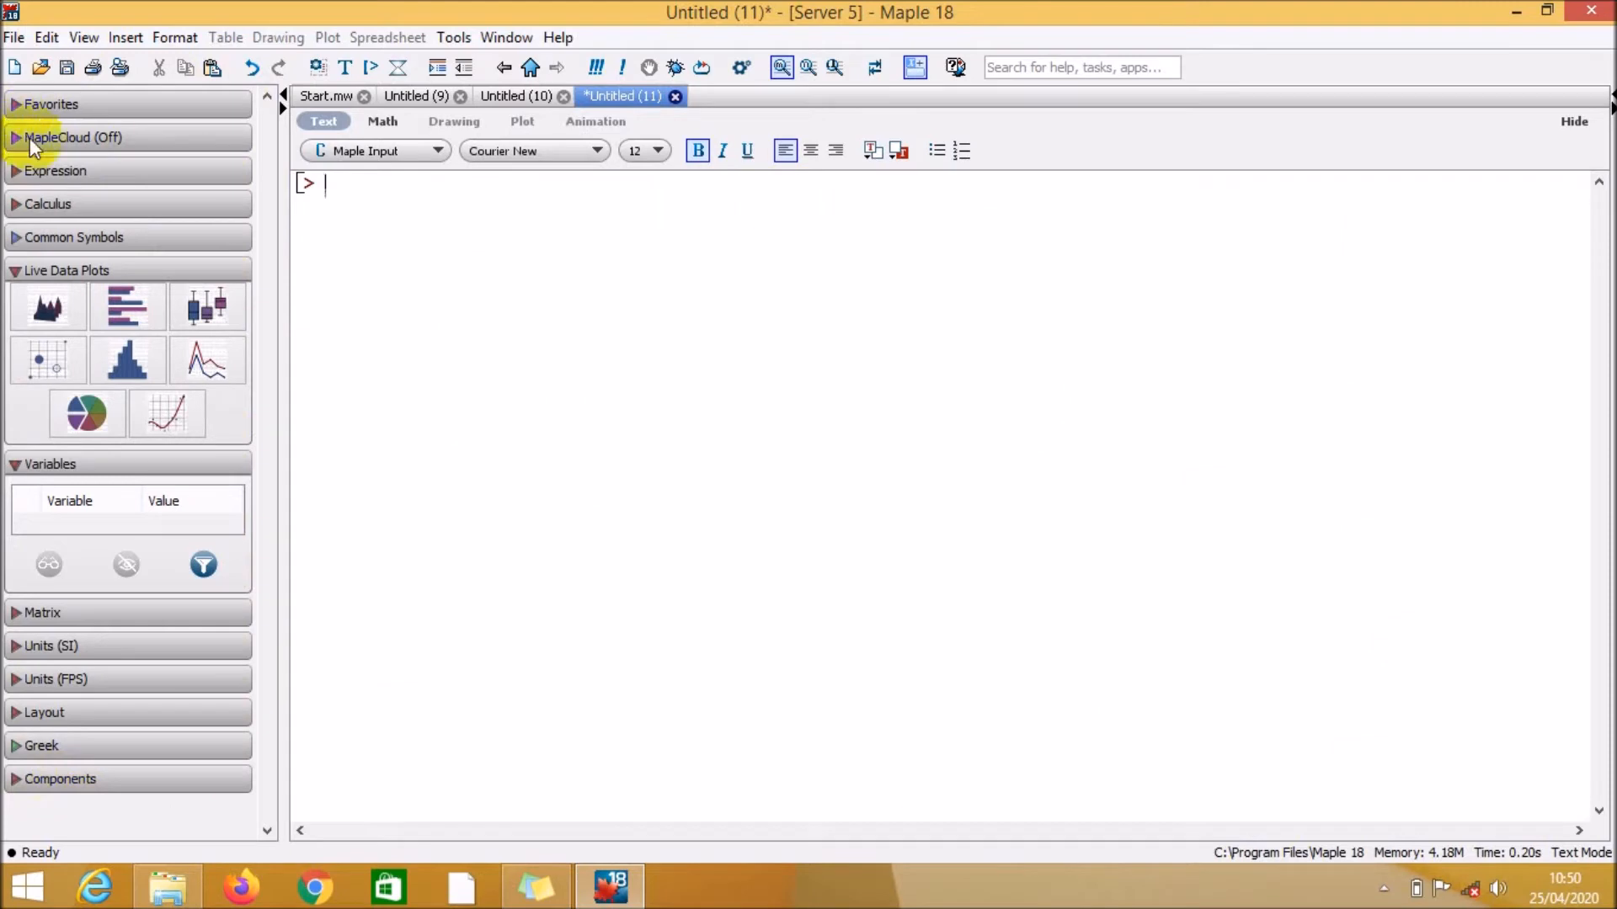
# - Insert the a+b addition template at the prompt, and look over the available calculus templates
pyautogui.click(13, 172)
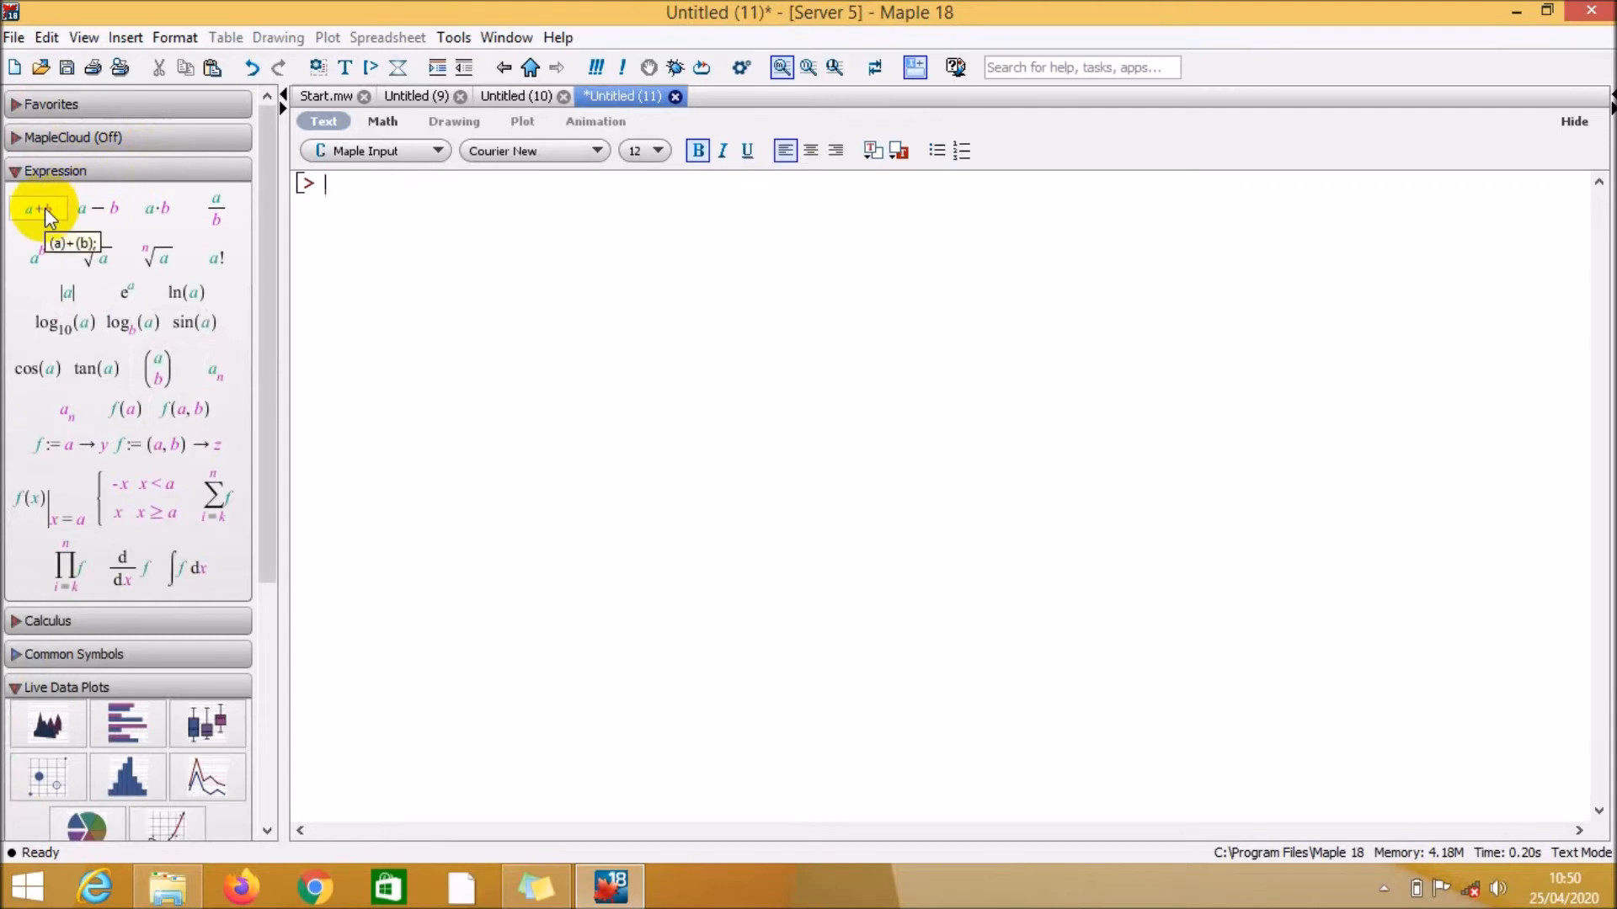
pyautogui.click(38, 209)
pyautogui.click(29, 171)
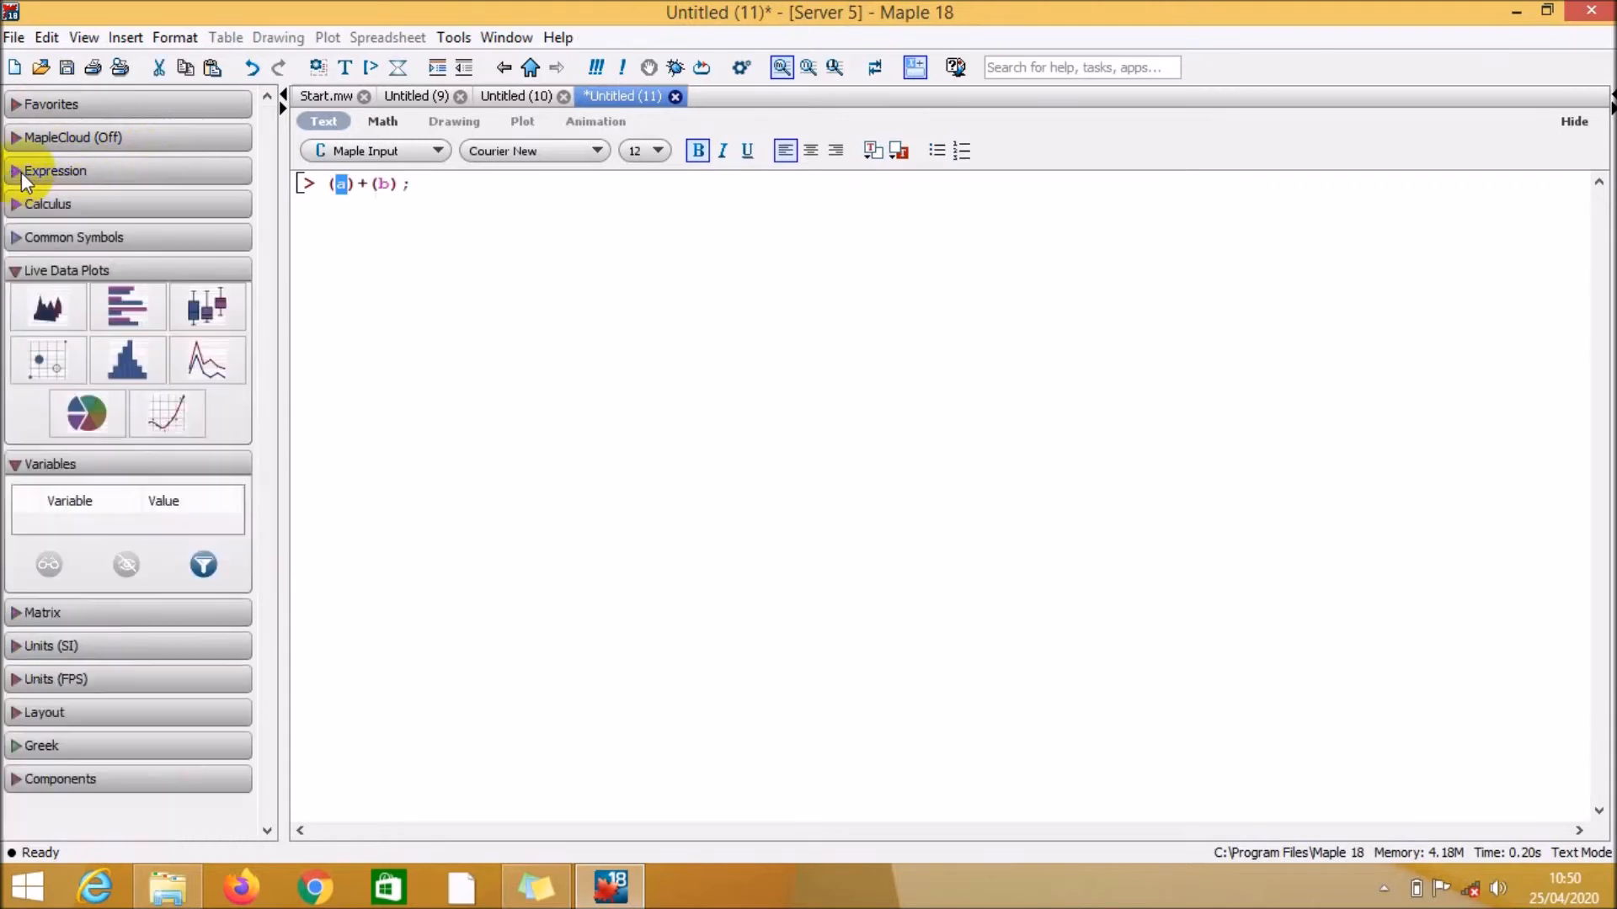
pyautogui.click(18, 209)
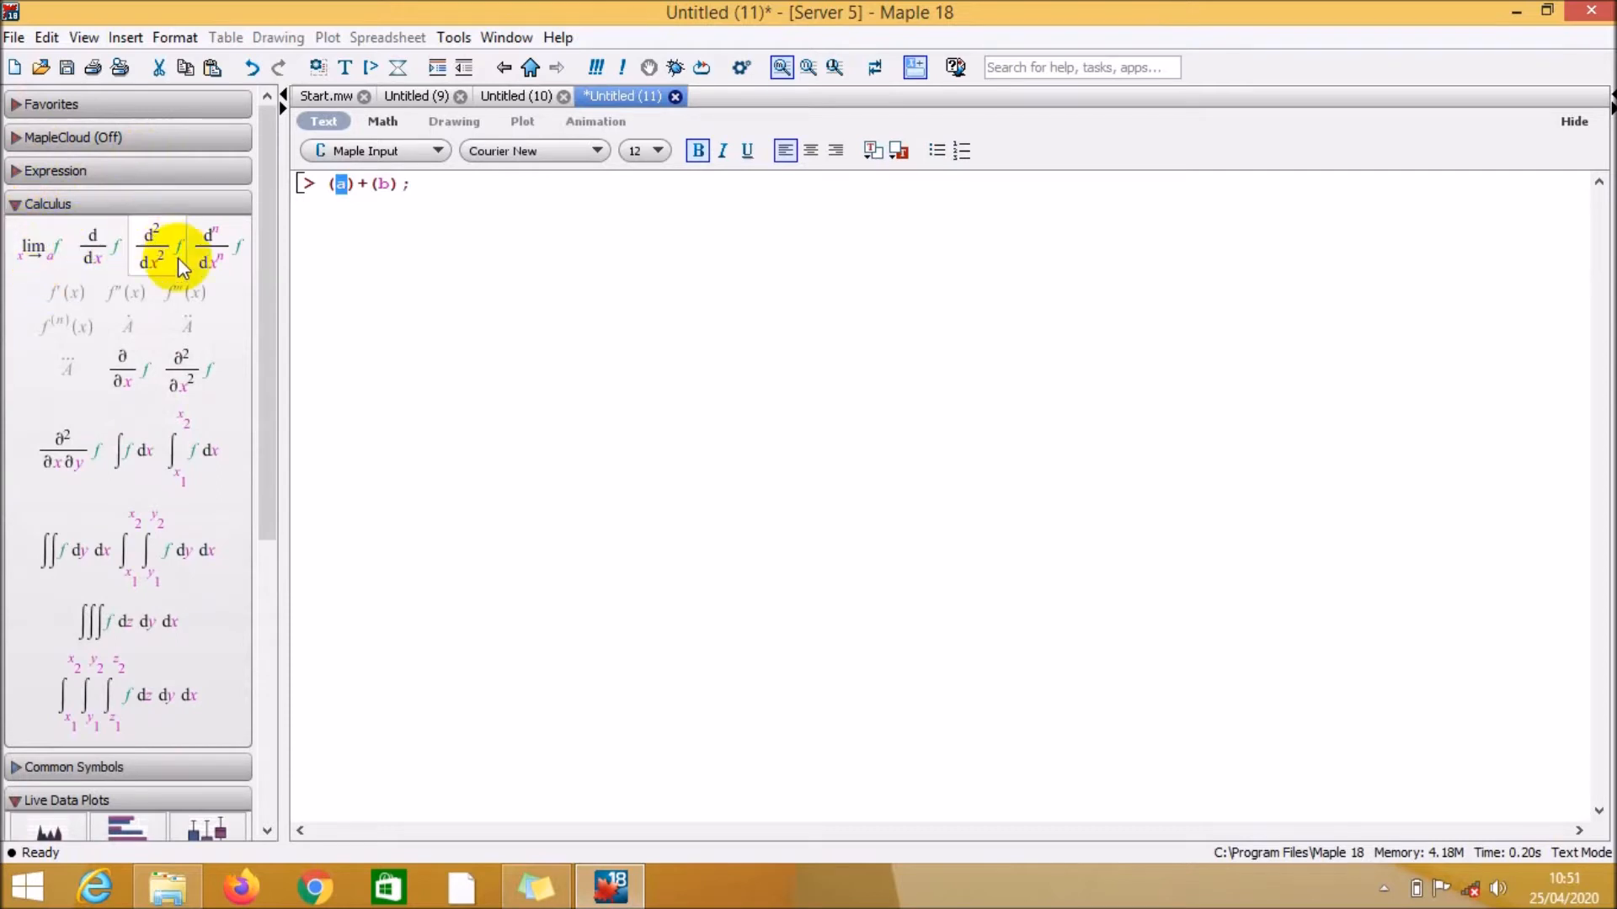
pyautogui.click(18, 204)
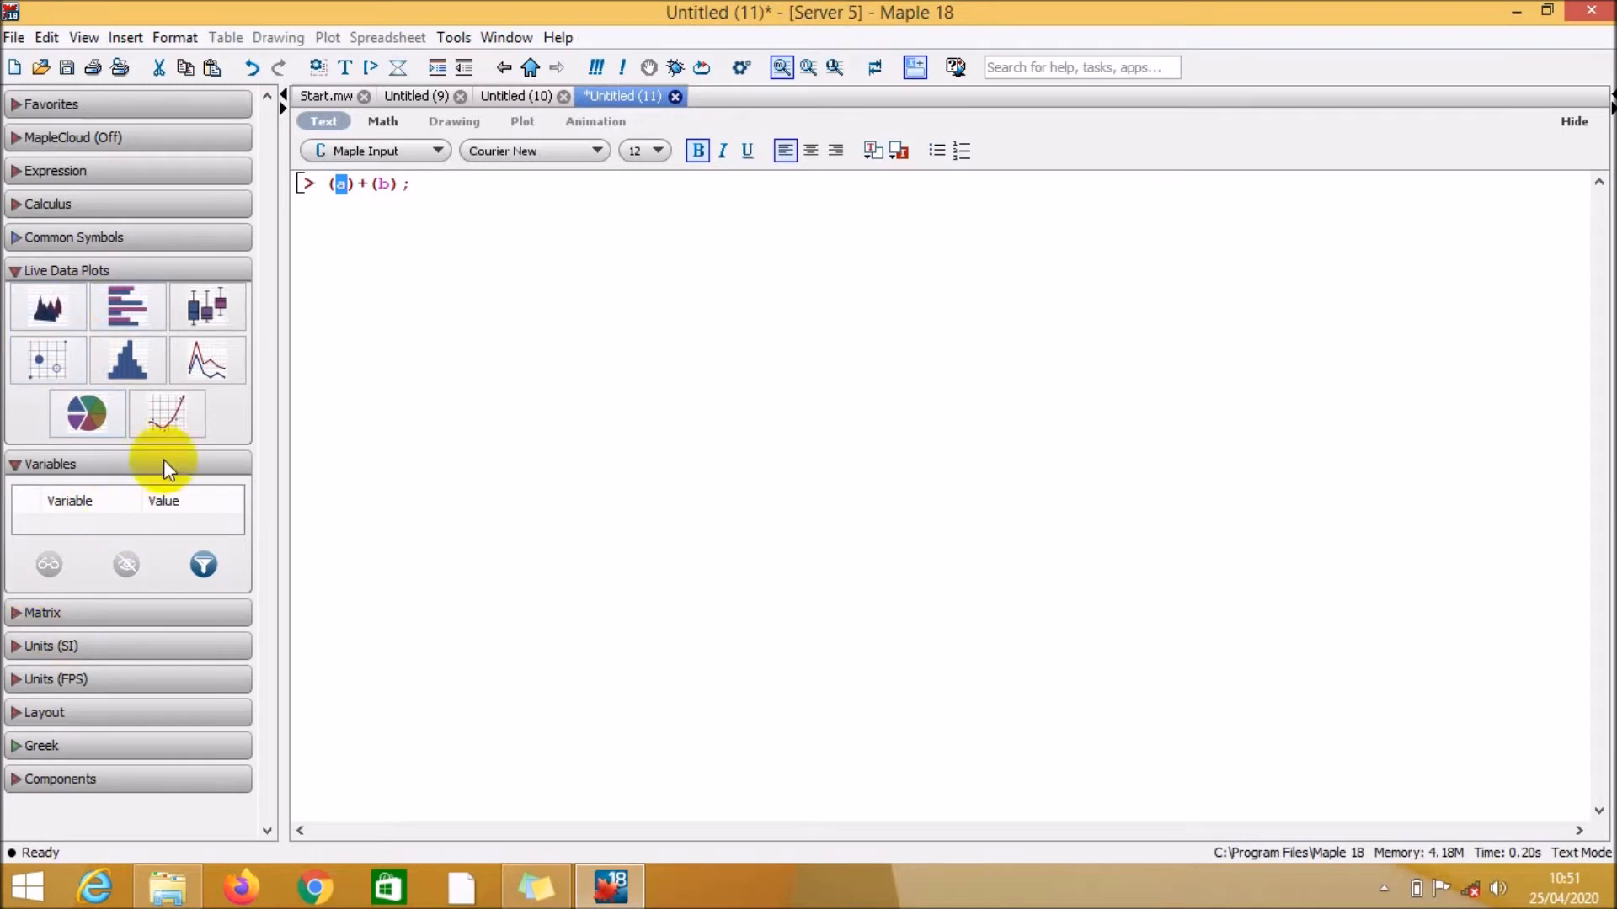
pyautogui.click(418, 210)
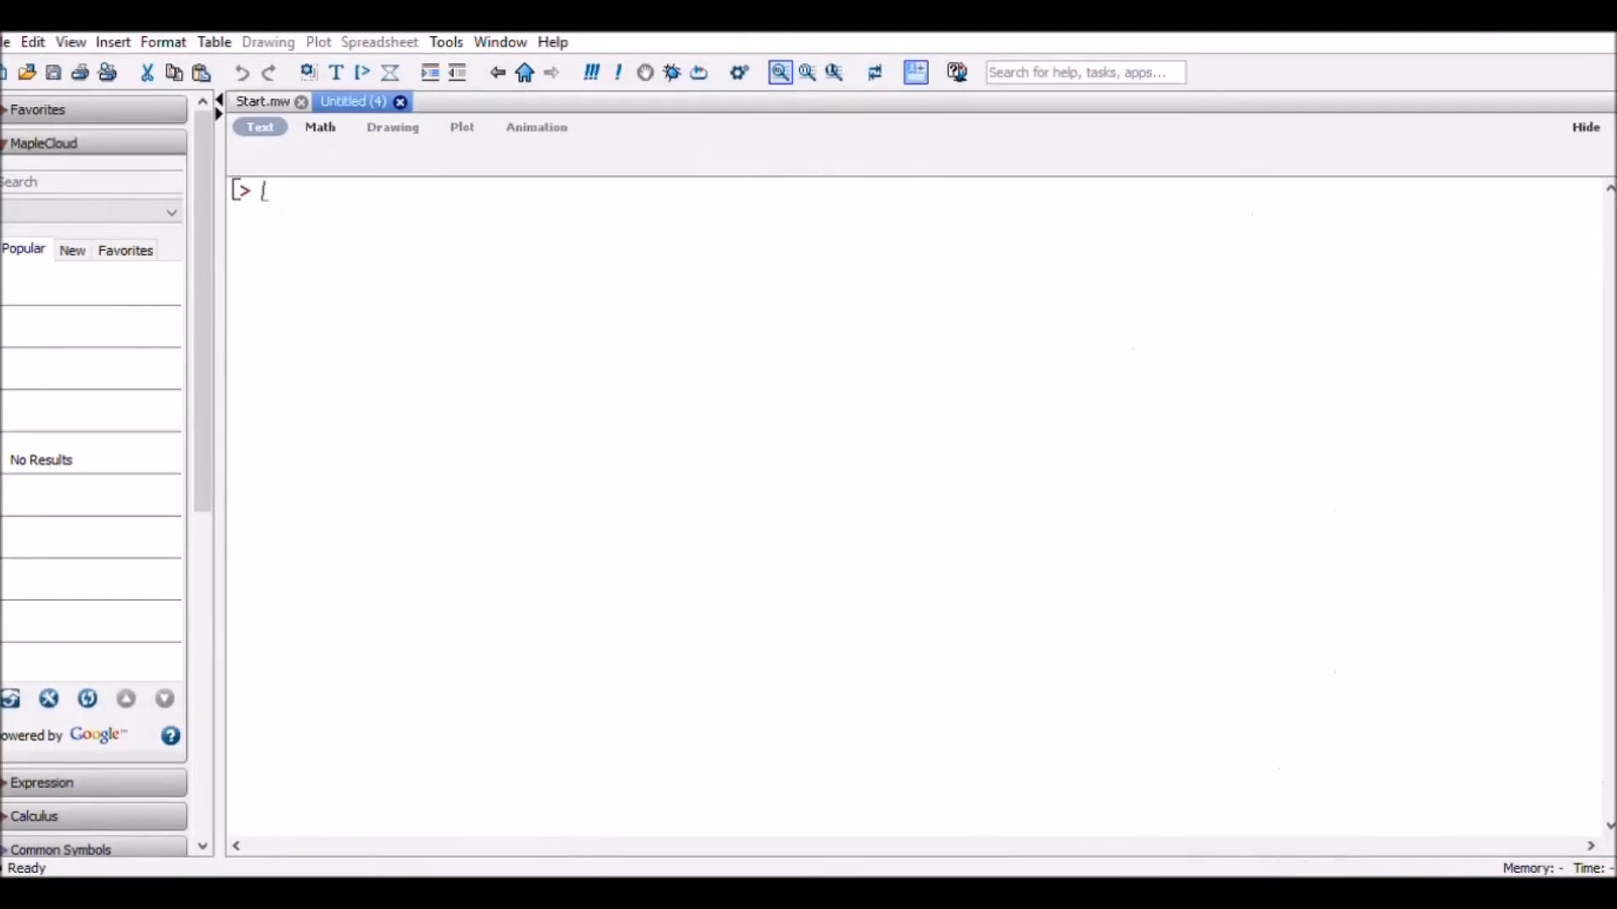
# - Enter and execute the note "ubah jenis tulisan kedalam bentuk text" on the first line in 2D math mode
pyautogui.write('ubah j')
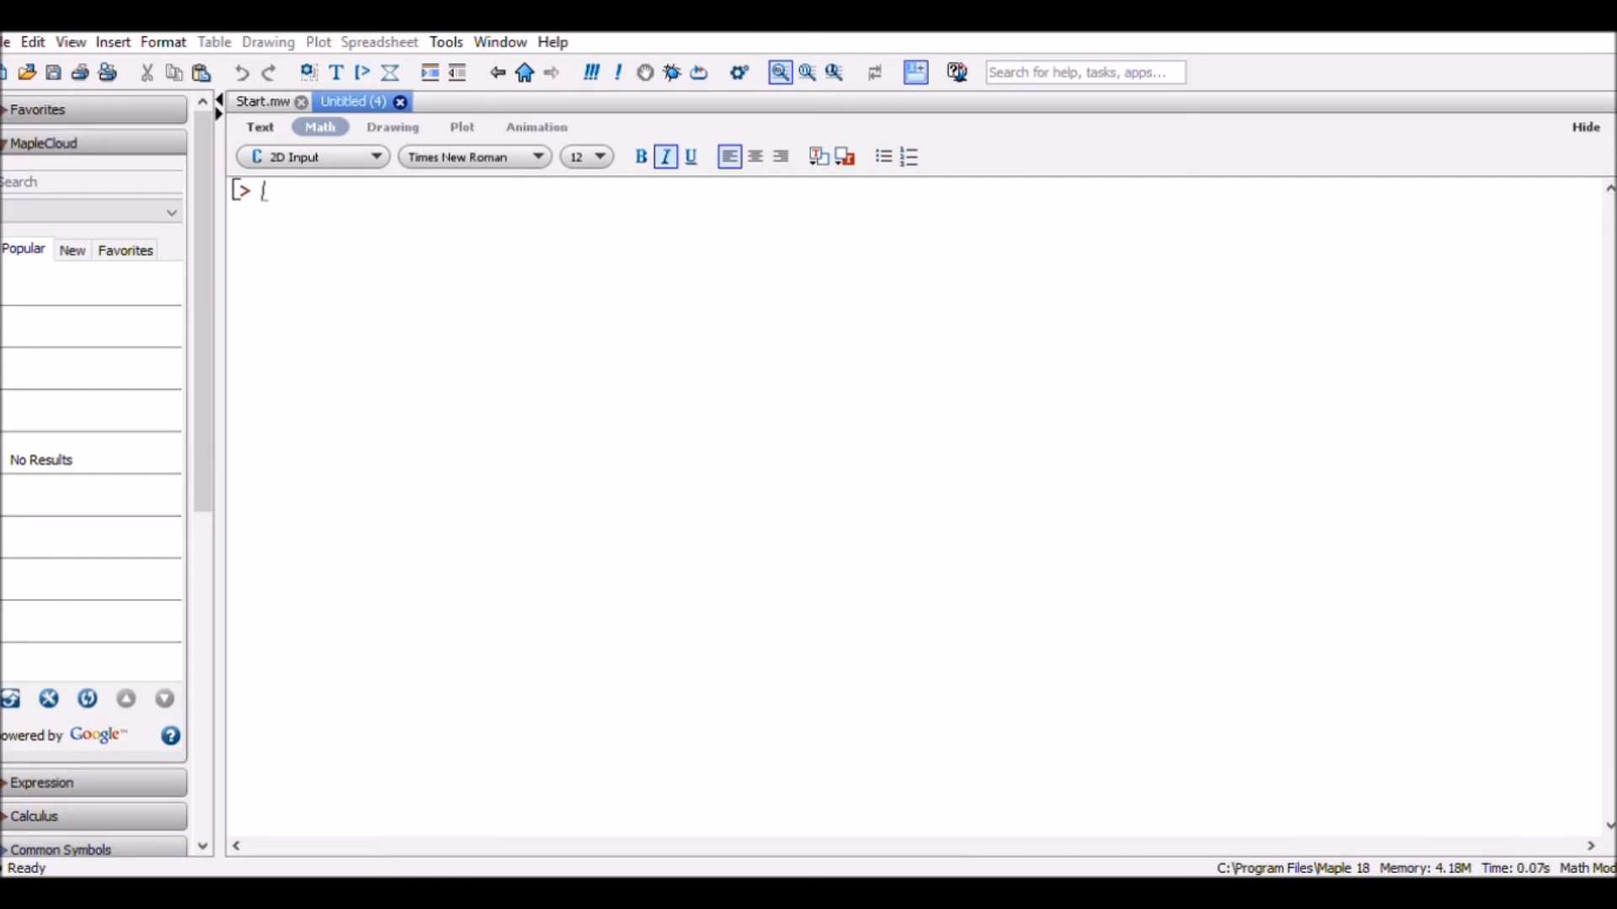
pyautogui.write('eni')
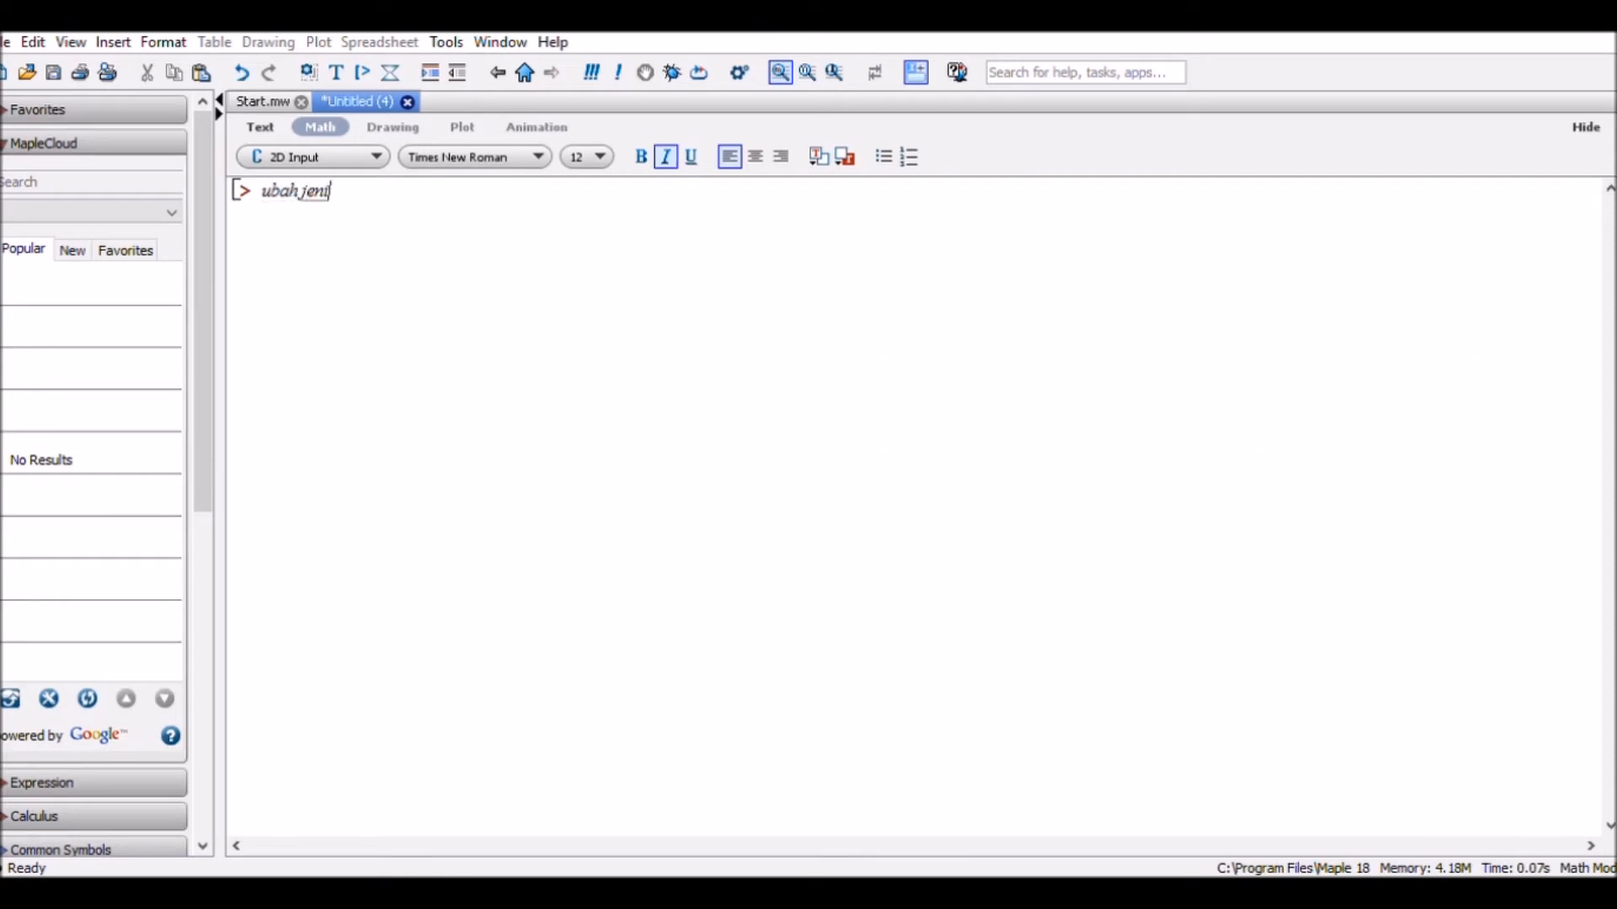
pyautogui.write('s tulisan kedalam bentuk')
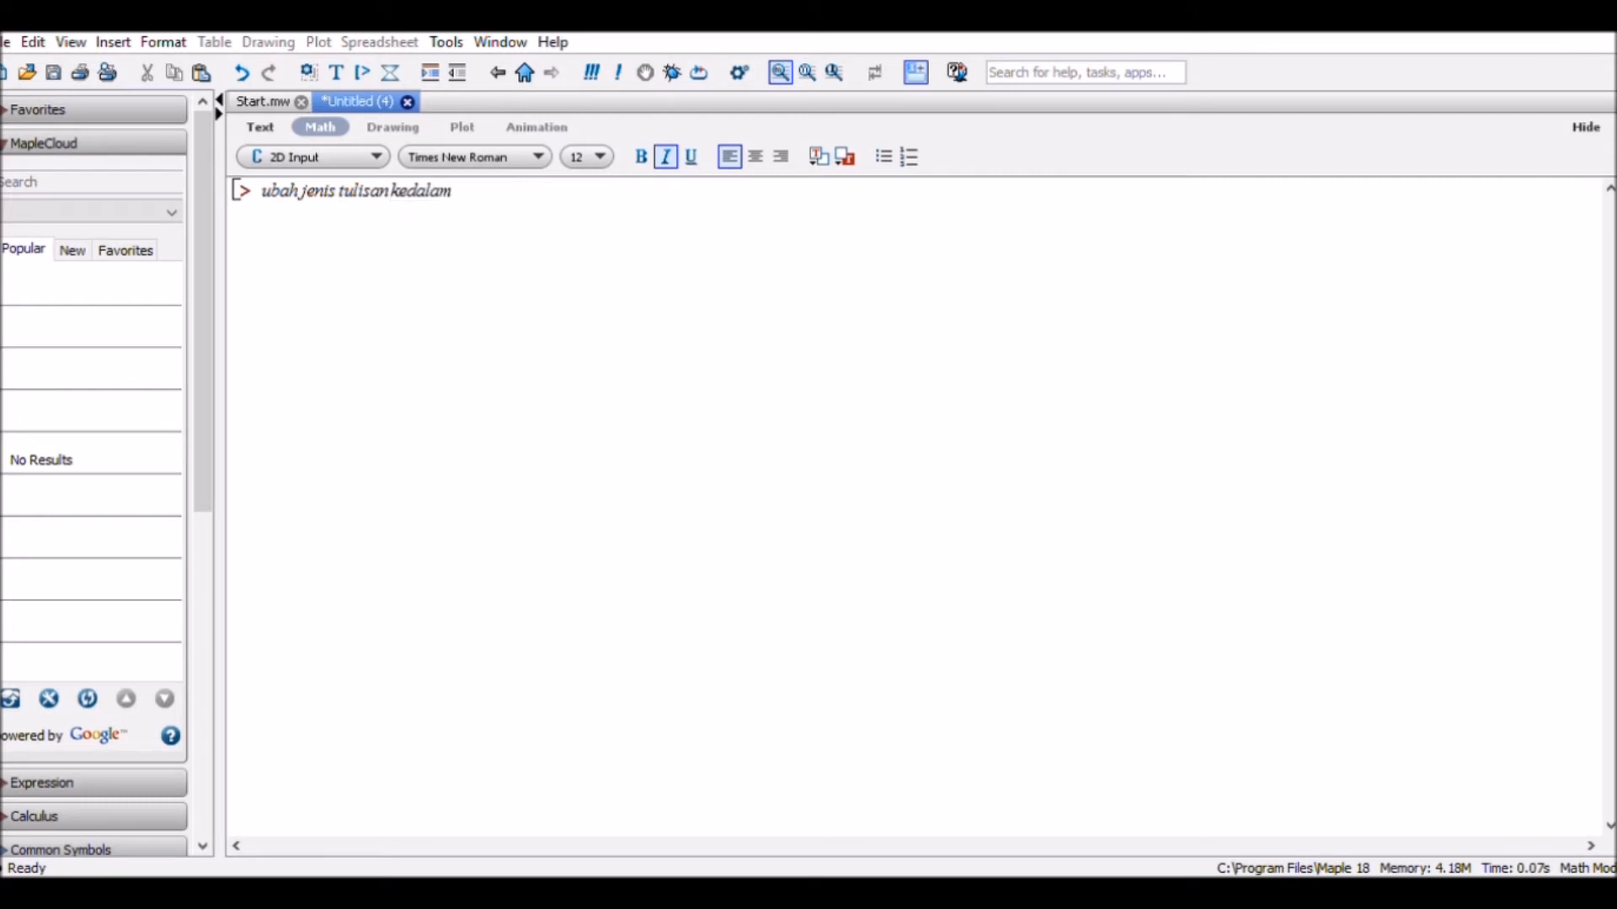
pyautogui.write('text')
pyautogui.press('Return')
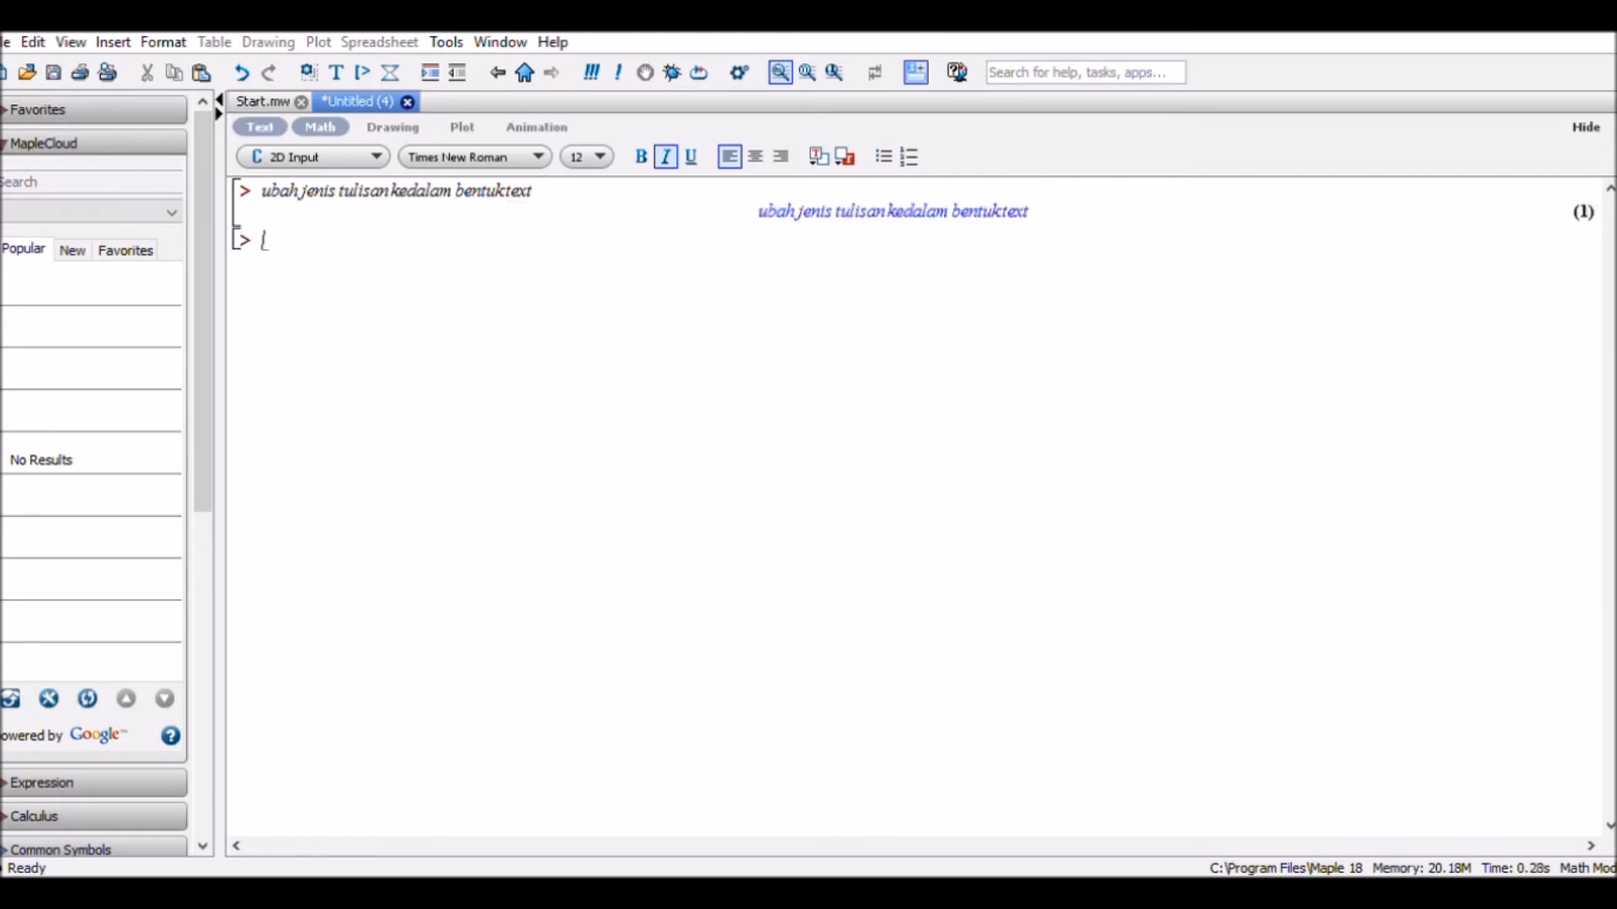
# - Define the function f:=x->x^2-2*x-8; on a new line as plain-text Maple input
pyautogui.press('F5')
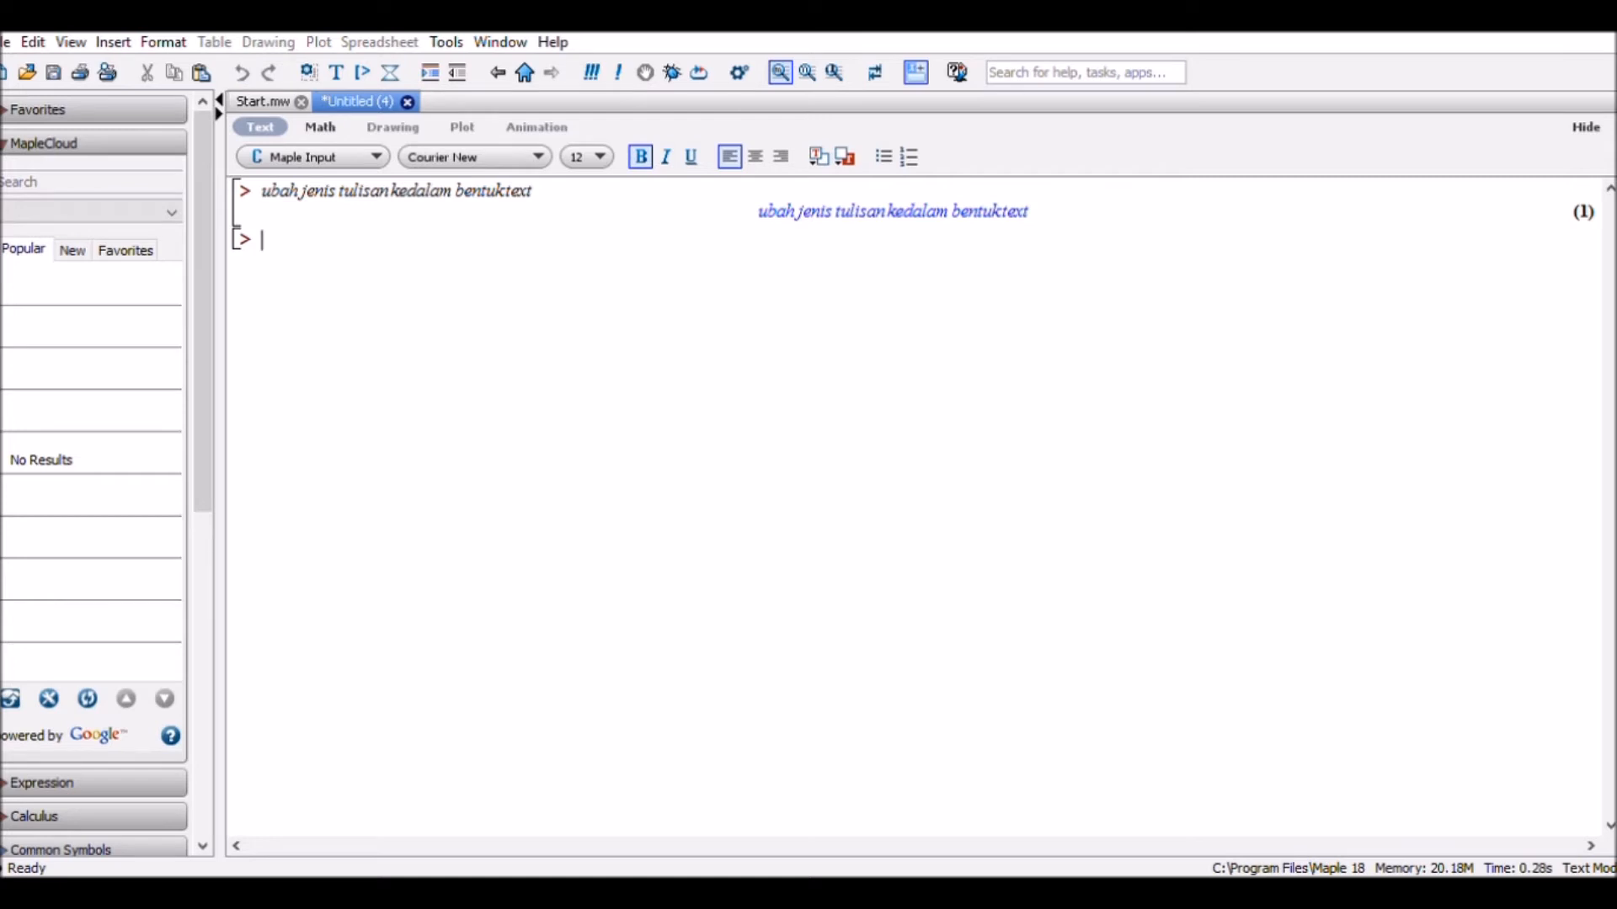
pyautogui.write('f:=x->x^2-2*x-8')
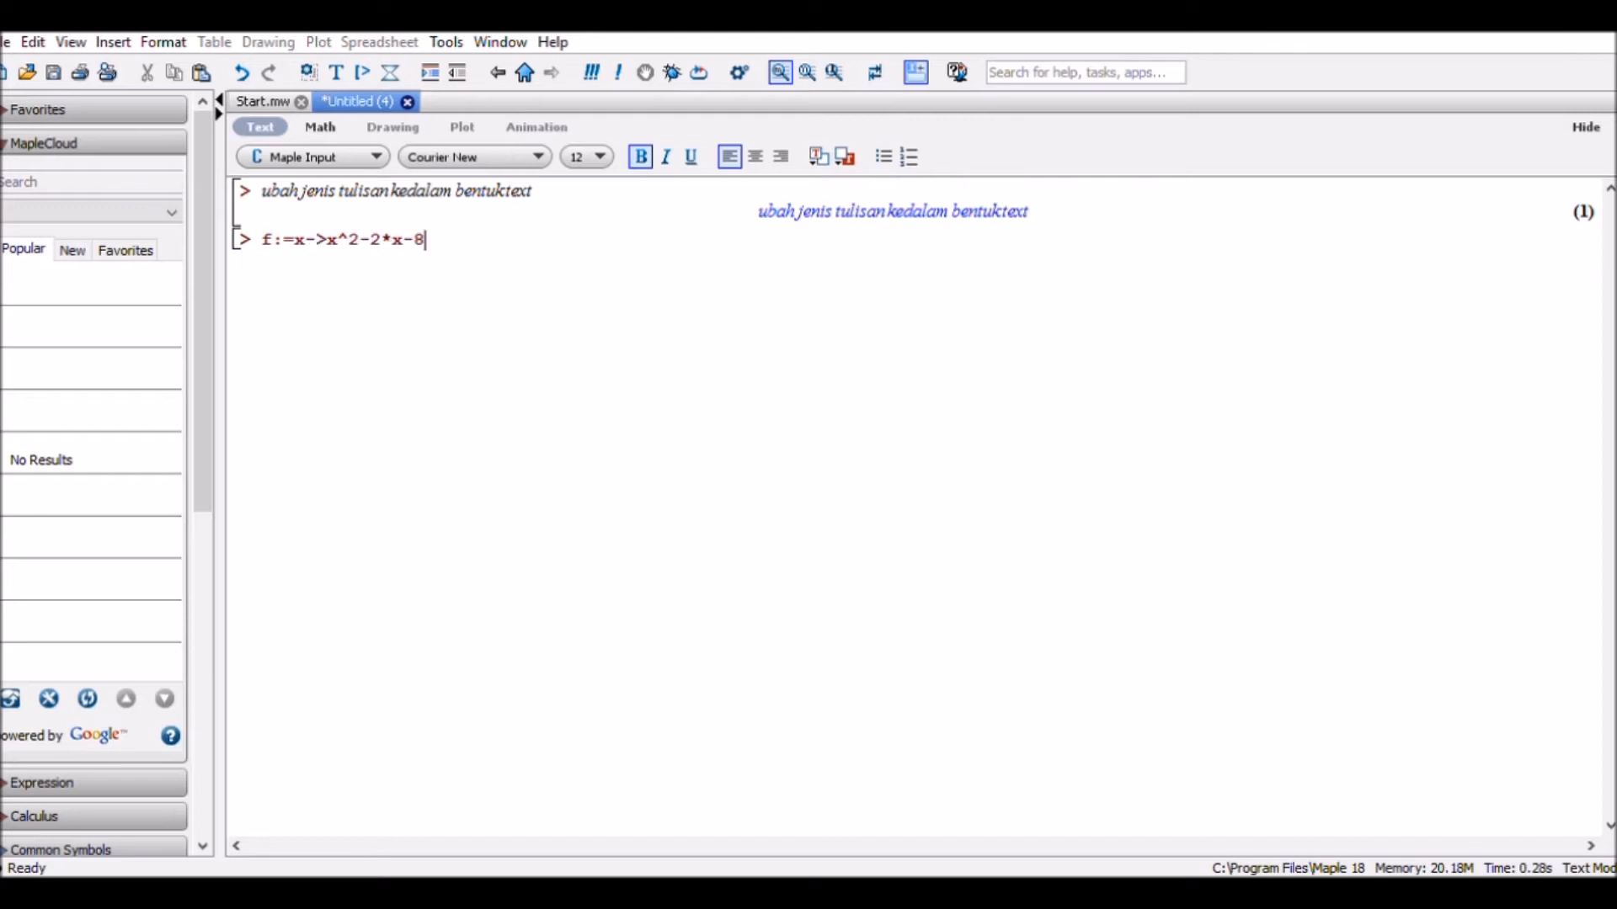
pyautogui.write(';')
pyautogui.press('Return')
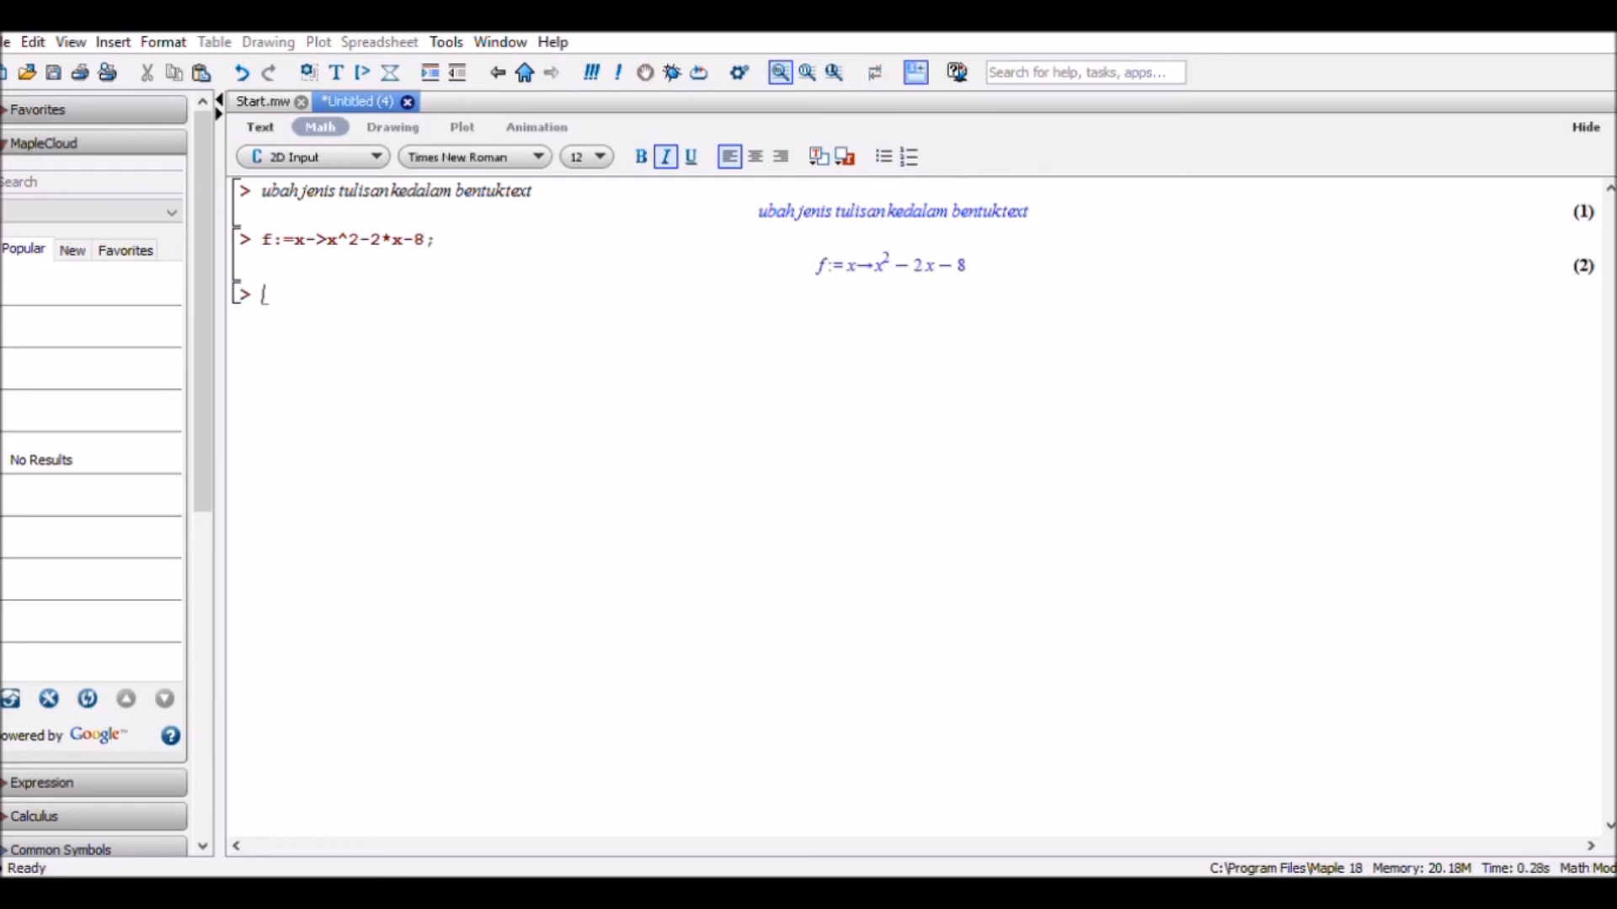
# - Add the note "untuk mengetahui nilai, misal" in math mode and evaluate f(1); as plain-text Maple input below it
pyautogui.write('untukmengertah')
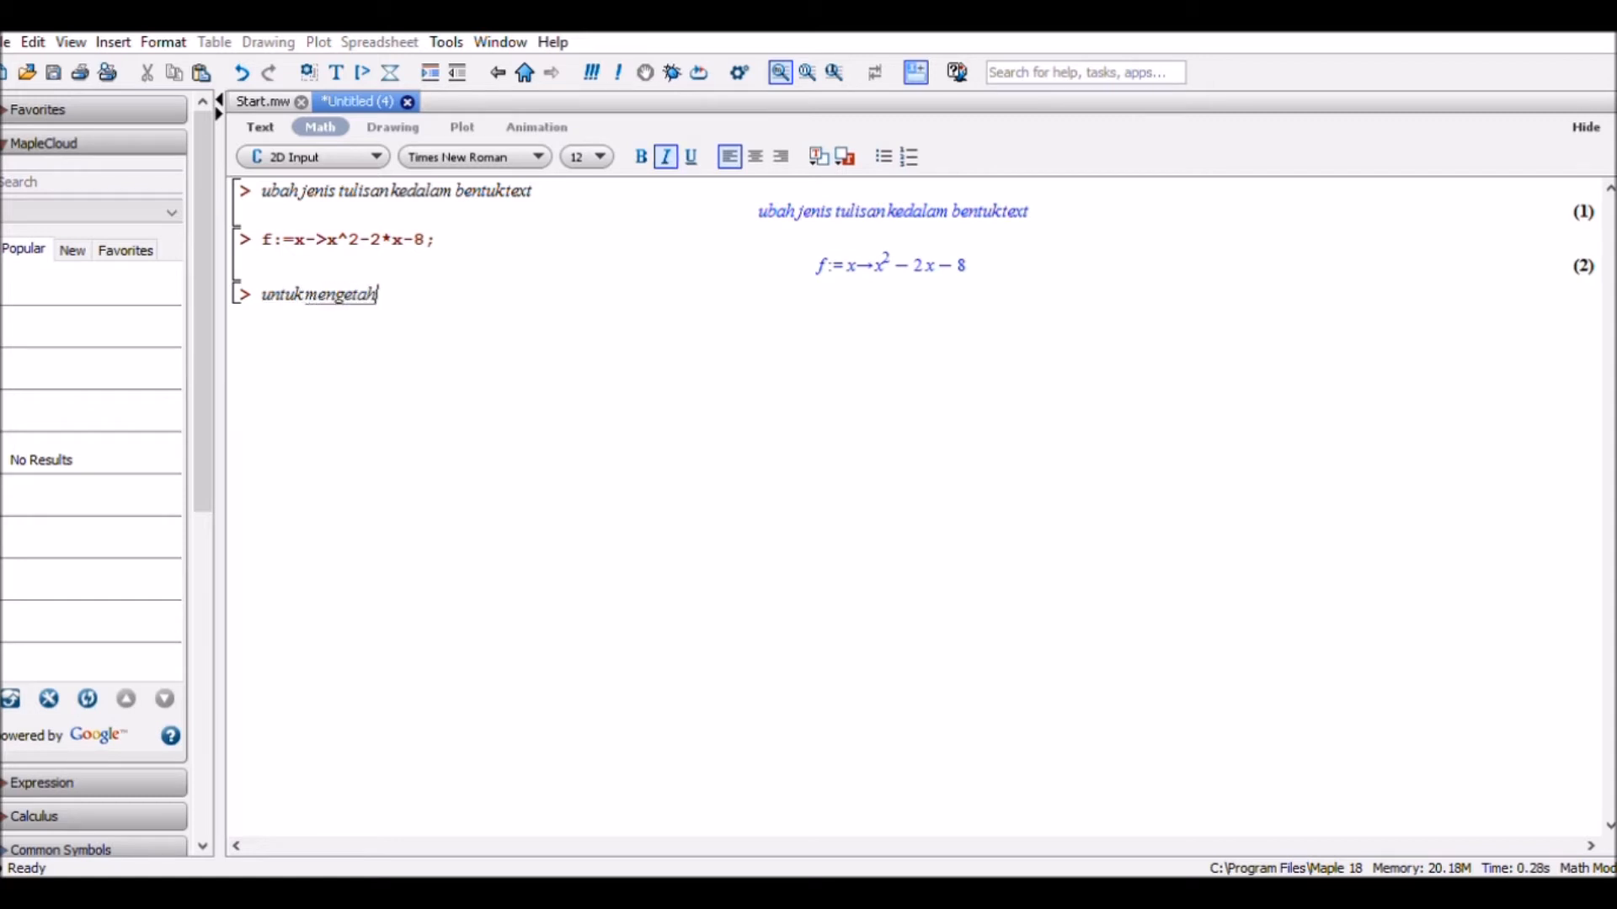
pyautogui.write('ui nilai, misal')
pyautogui.press('Return')
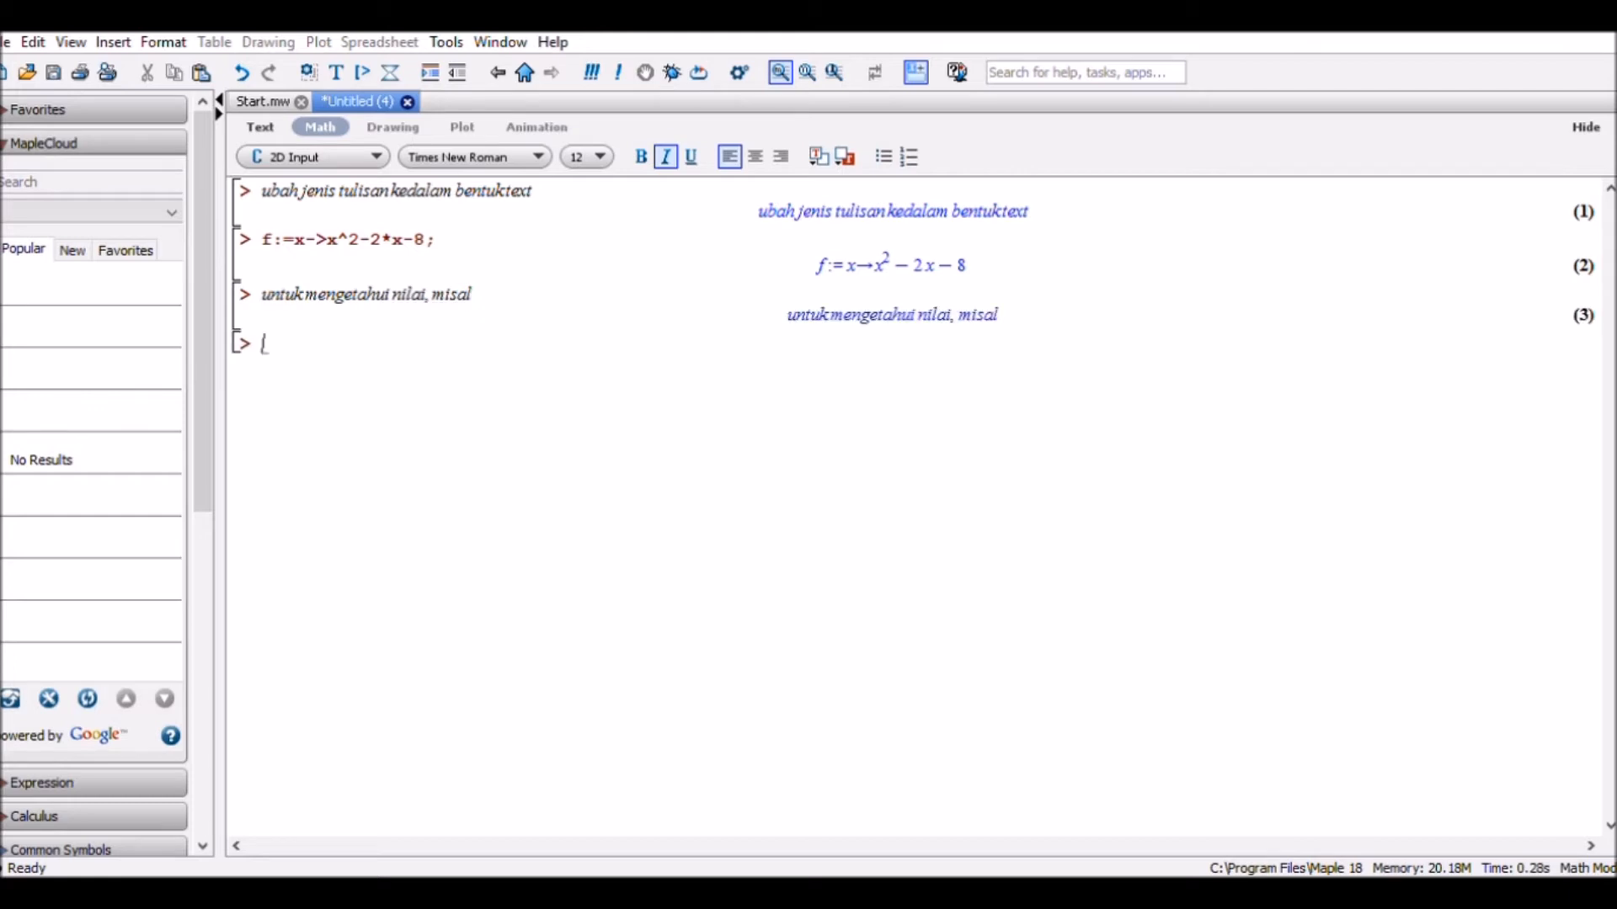
pyautogui.write('f')
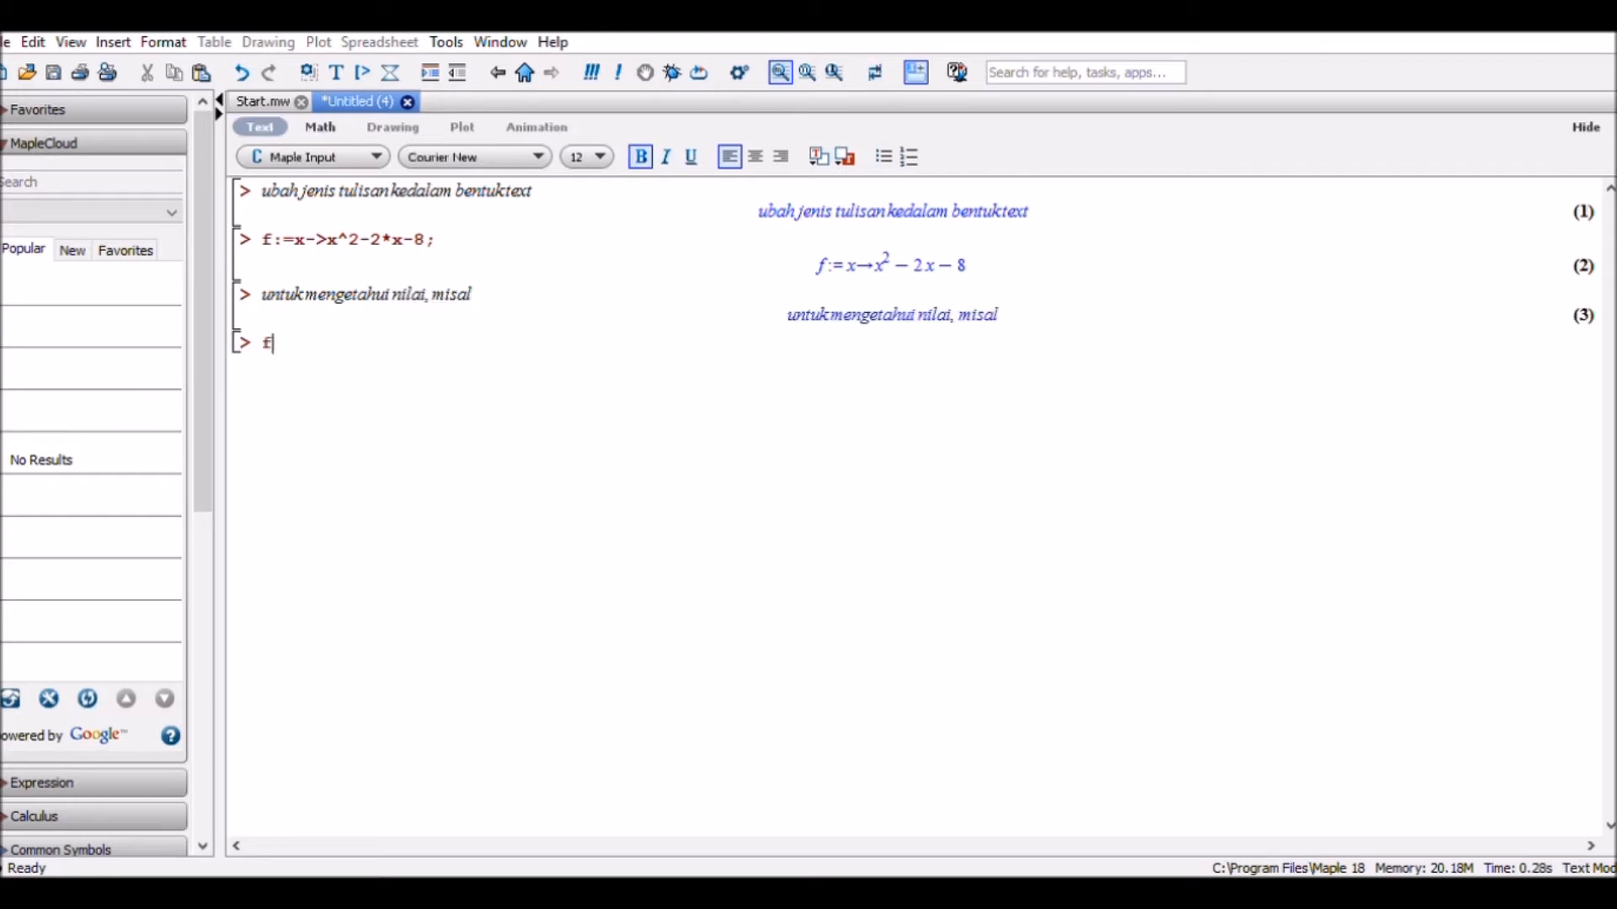
pyautogui.write('(1);')
pyautogui.press('Return')
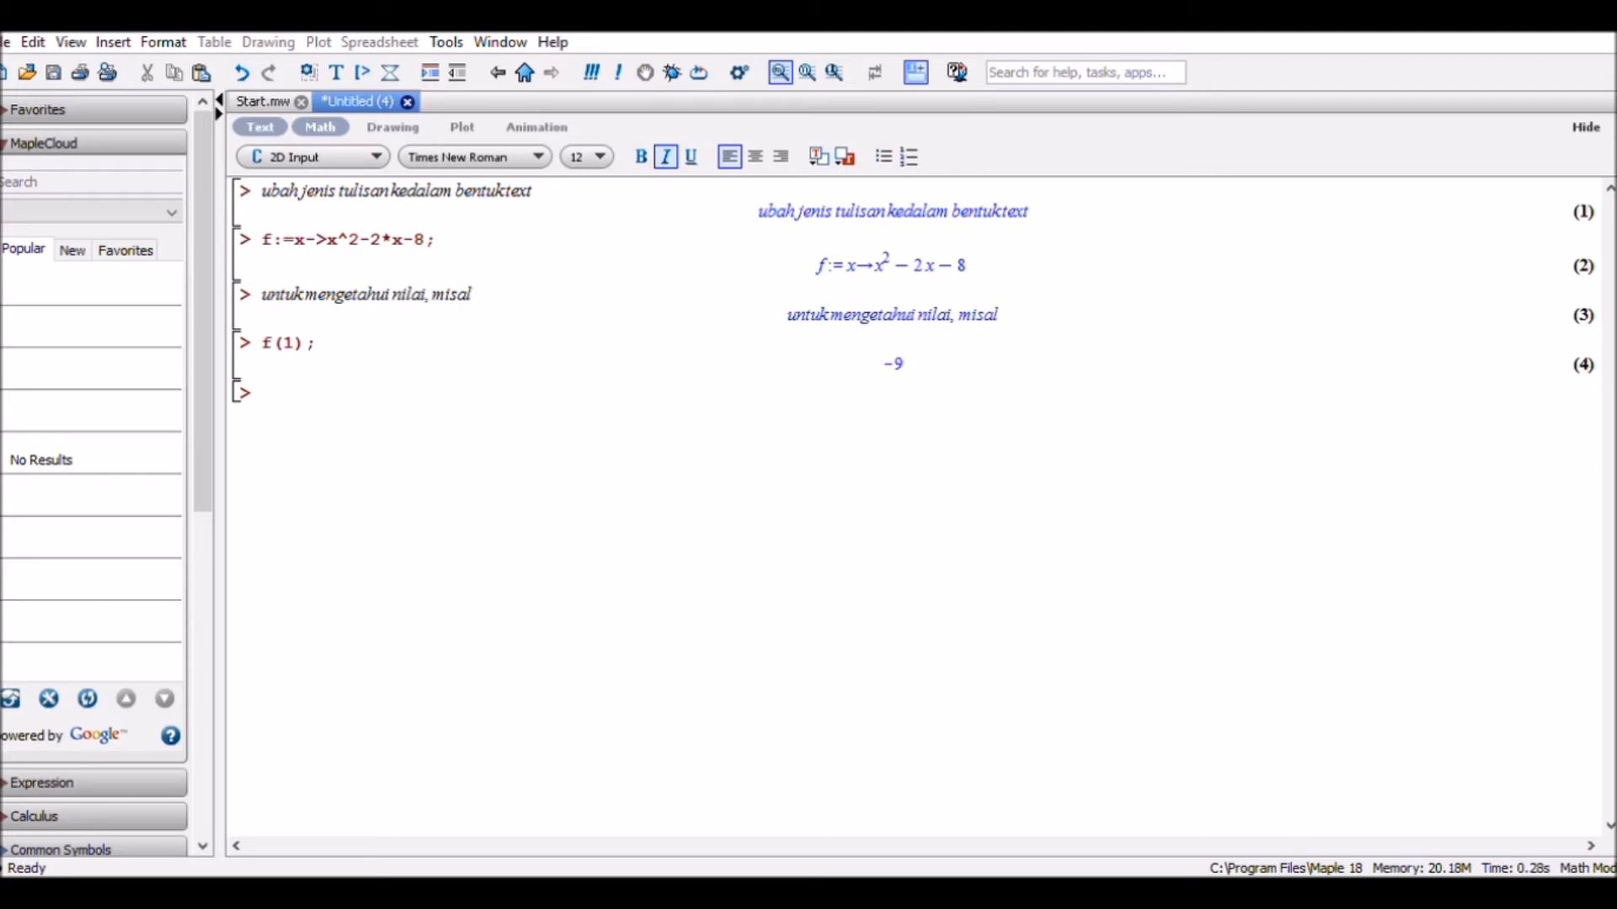
# - Add the note "untuk menonaktifkan fungsi" in math mode and execute restart; as plain-text Maple input below it
pyautogui.write('untuk menonaktifkan')
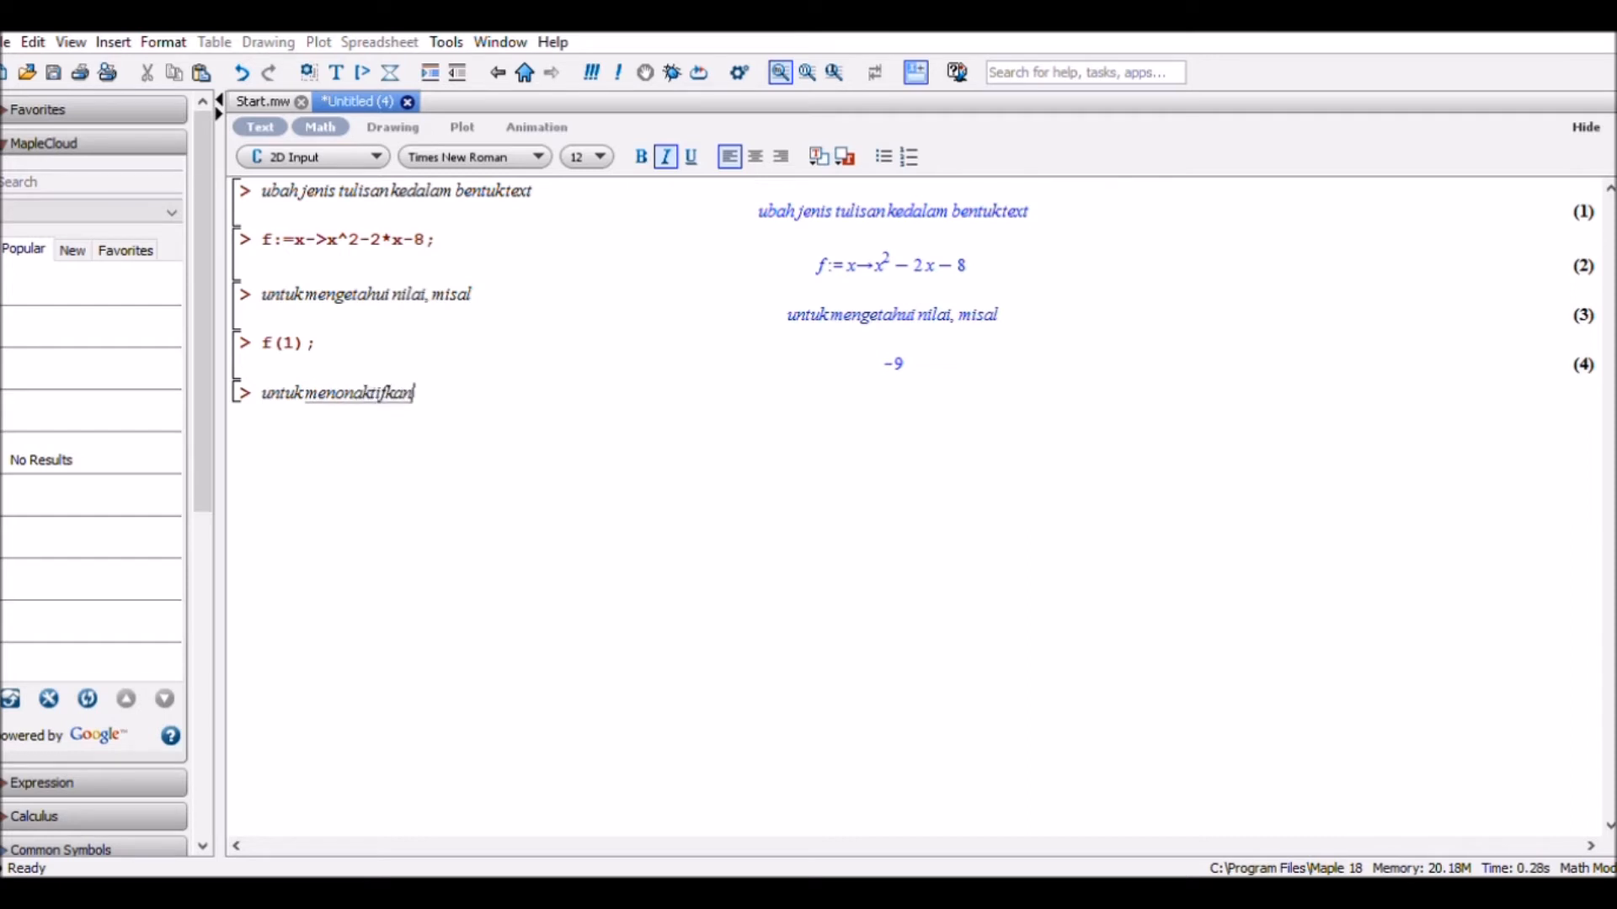
pyautogui.write(' fungsi')
pyautogui.press('Return')
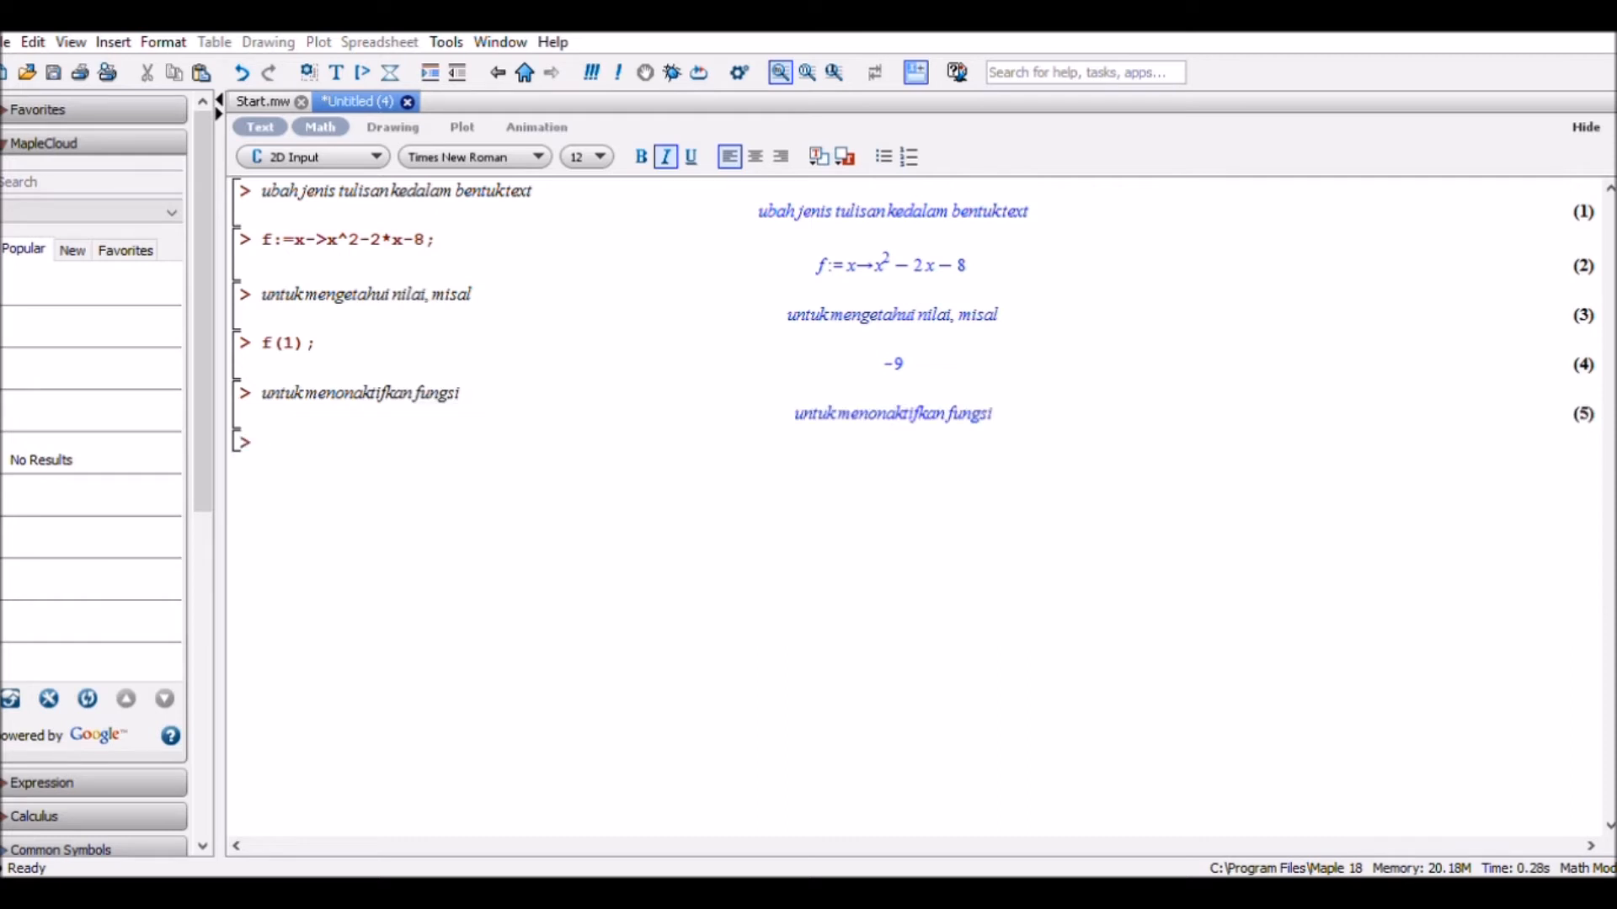
pyautogui.press('F5')
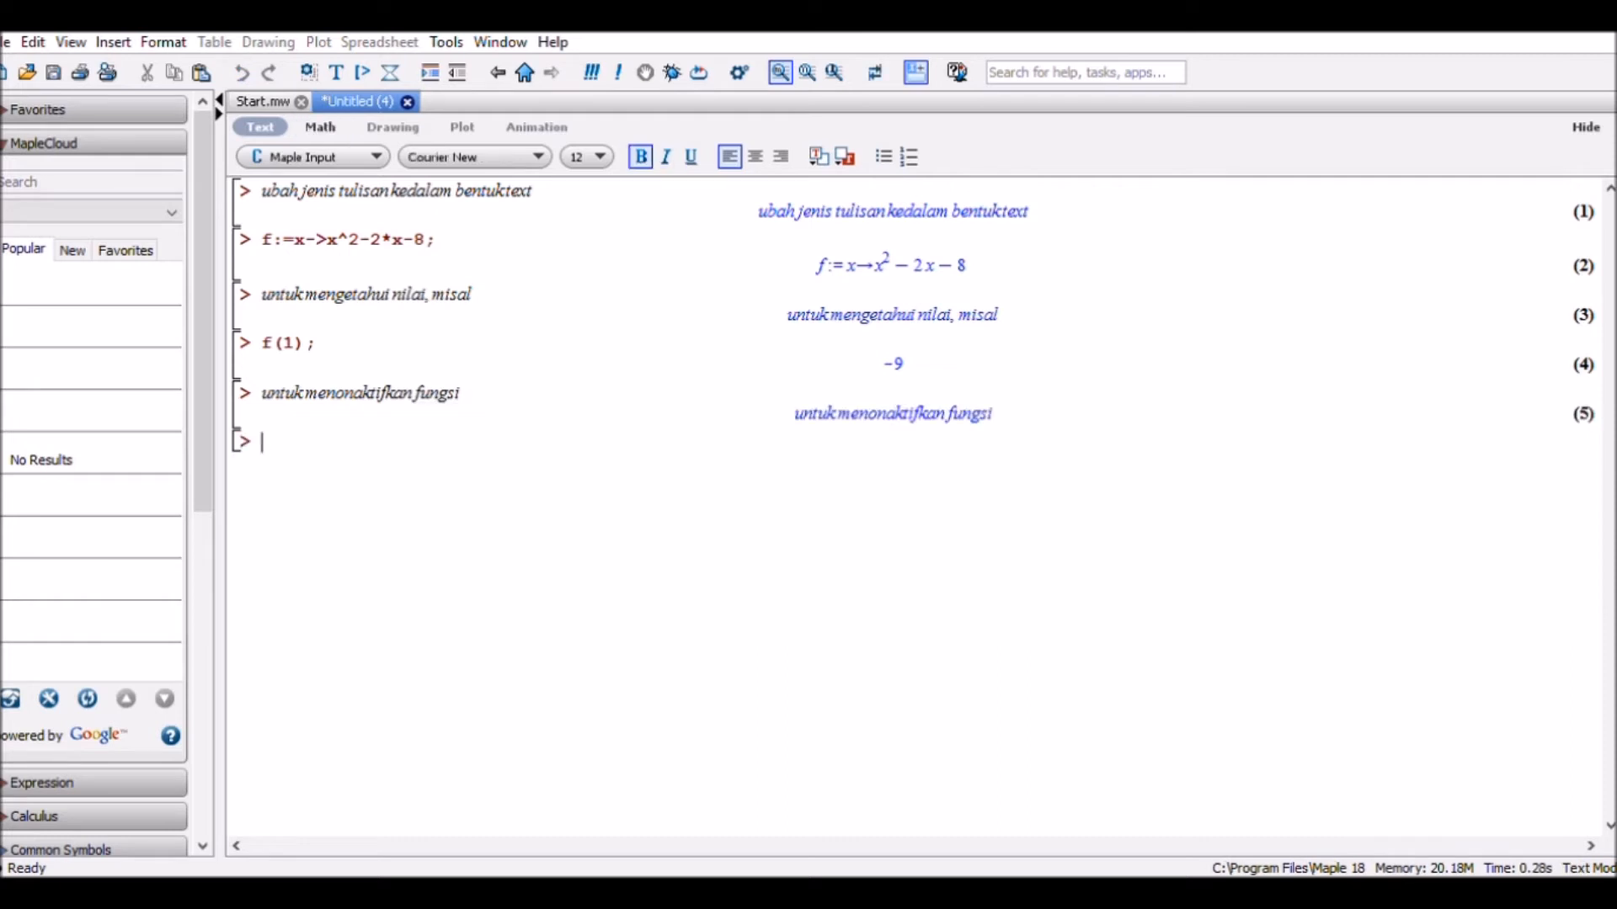
pyautogui.write('restart;')
pyautogui.press('Return')
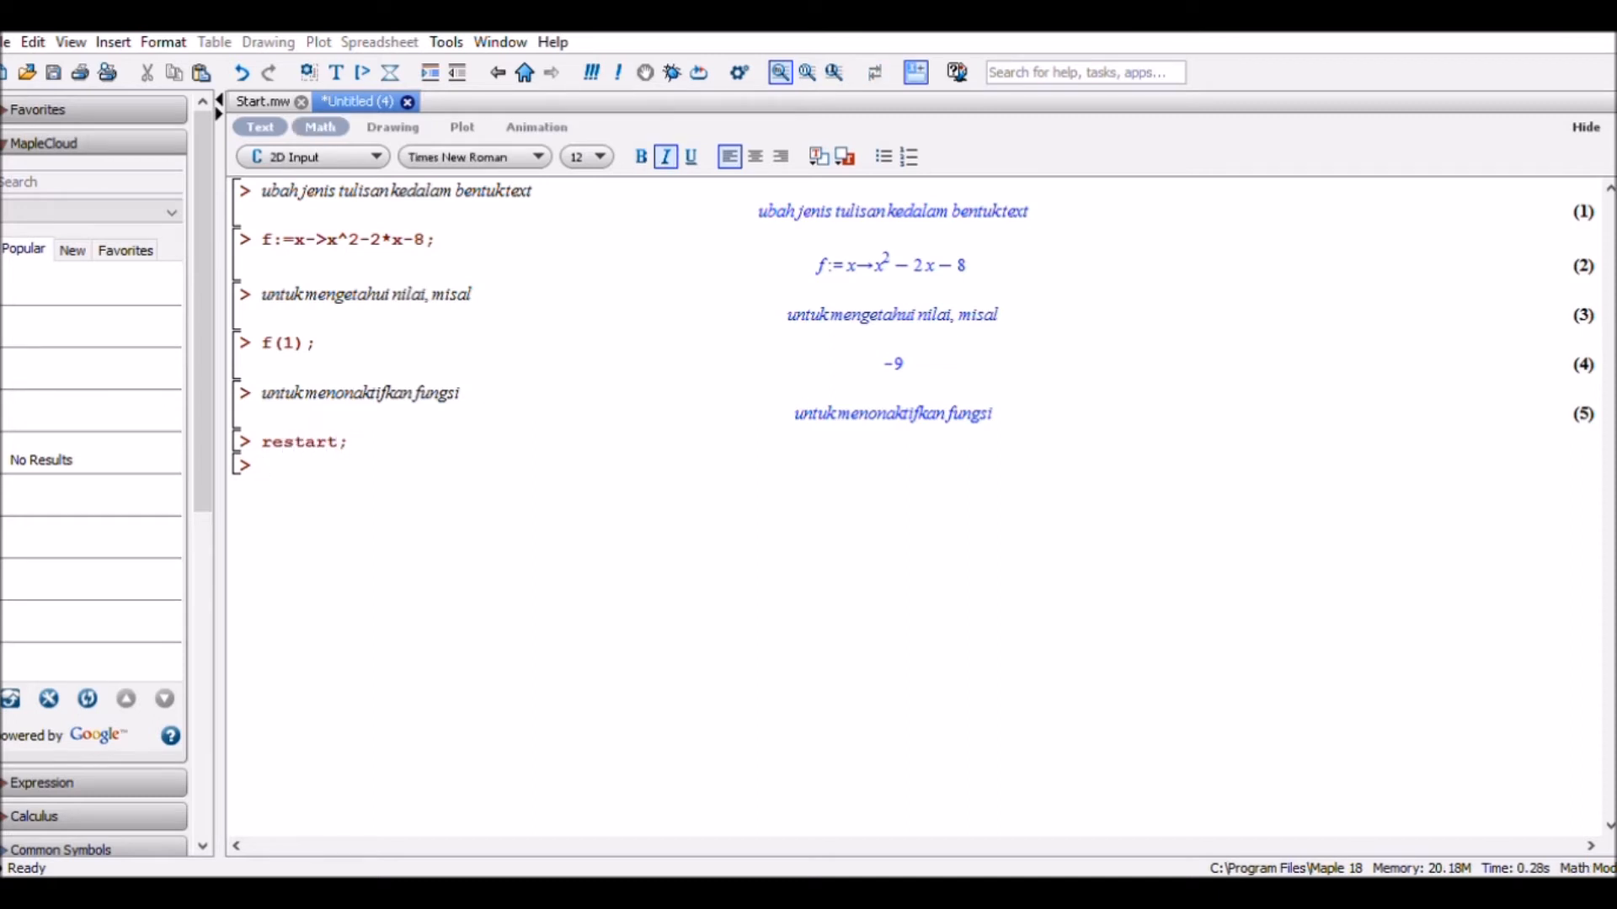
# - Evaluate f(1); again as plain-text Maple input below the restart command
pyautogui.press('F5')
pyautogui.write('f(1')
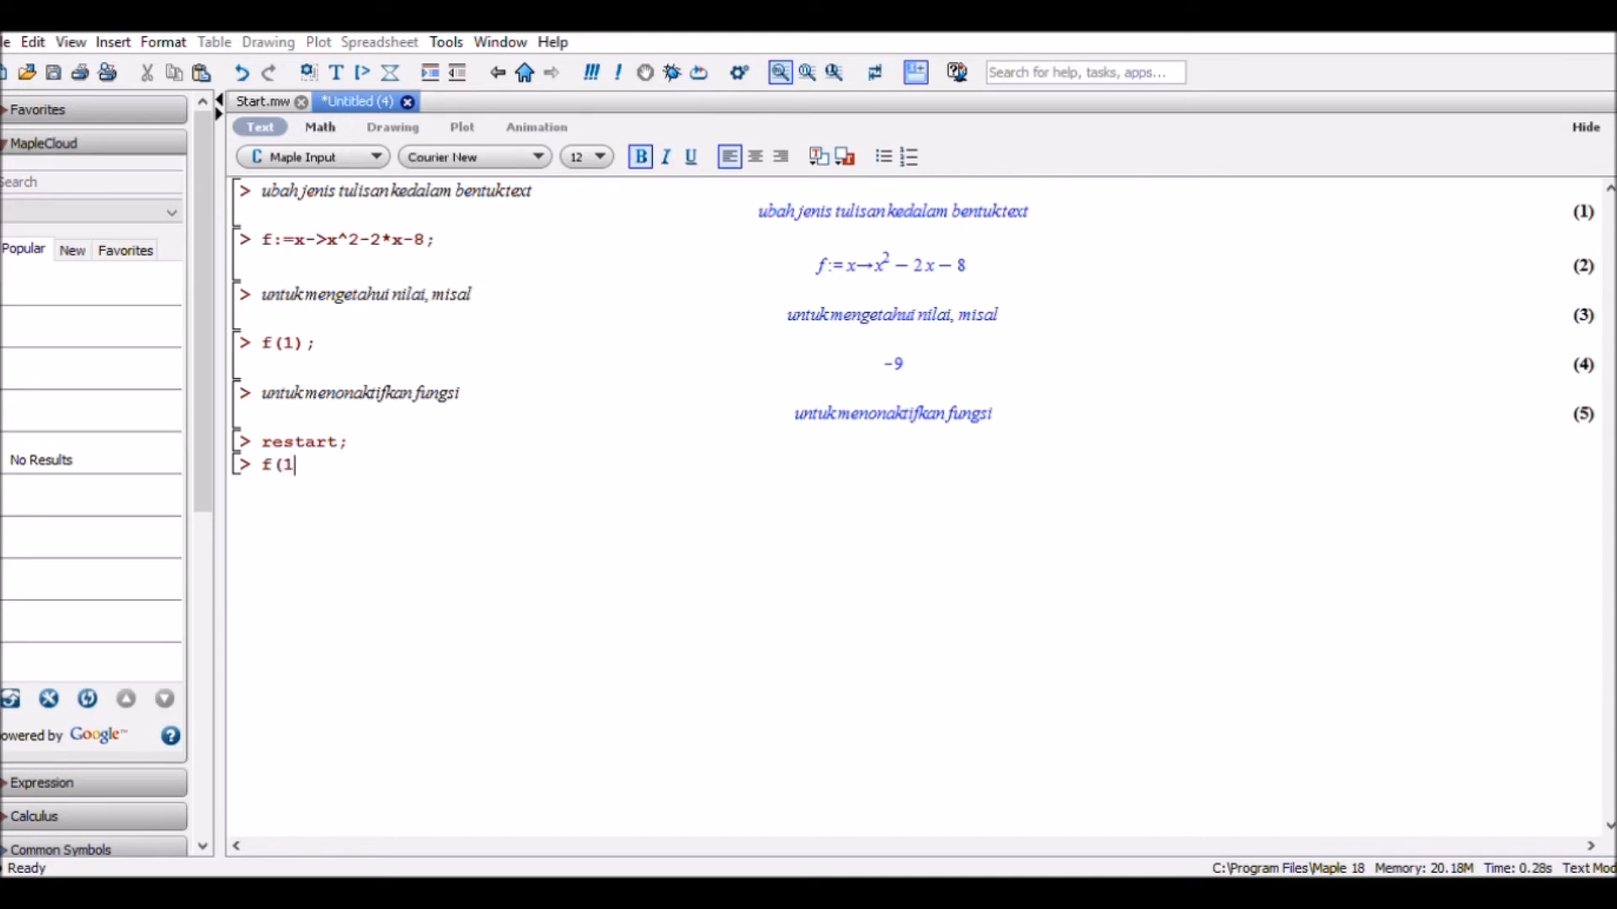
pyautogui.write(');')
pyautogui.press('Return')
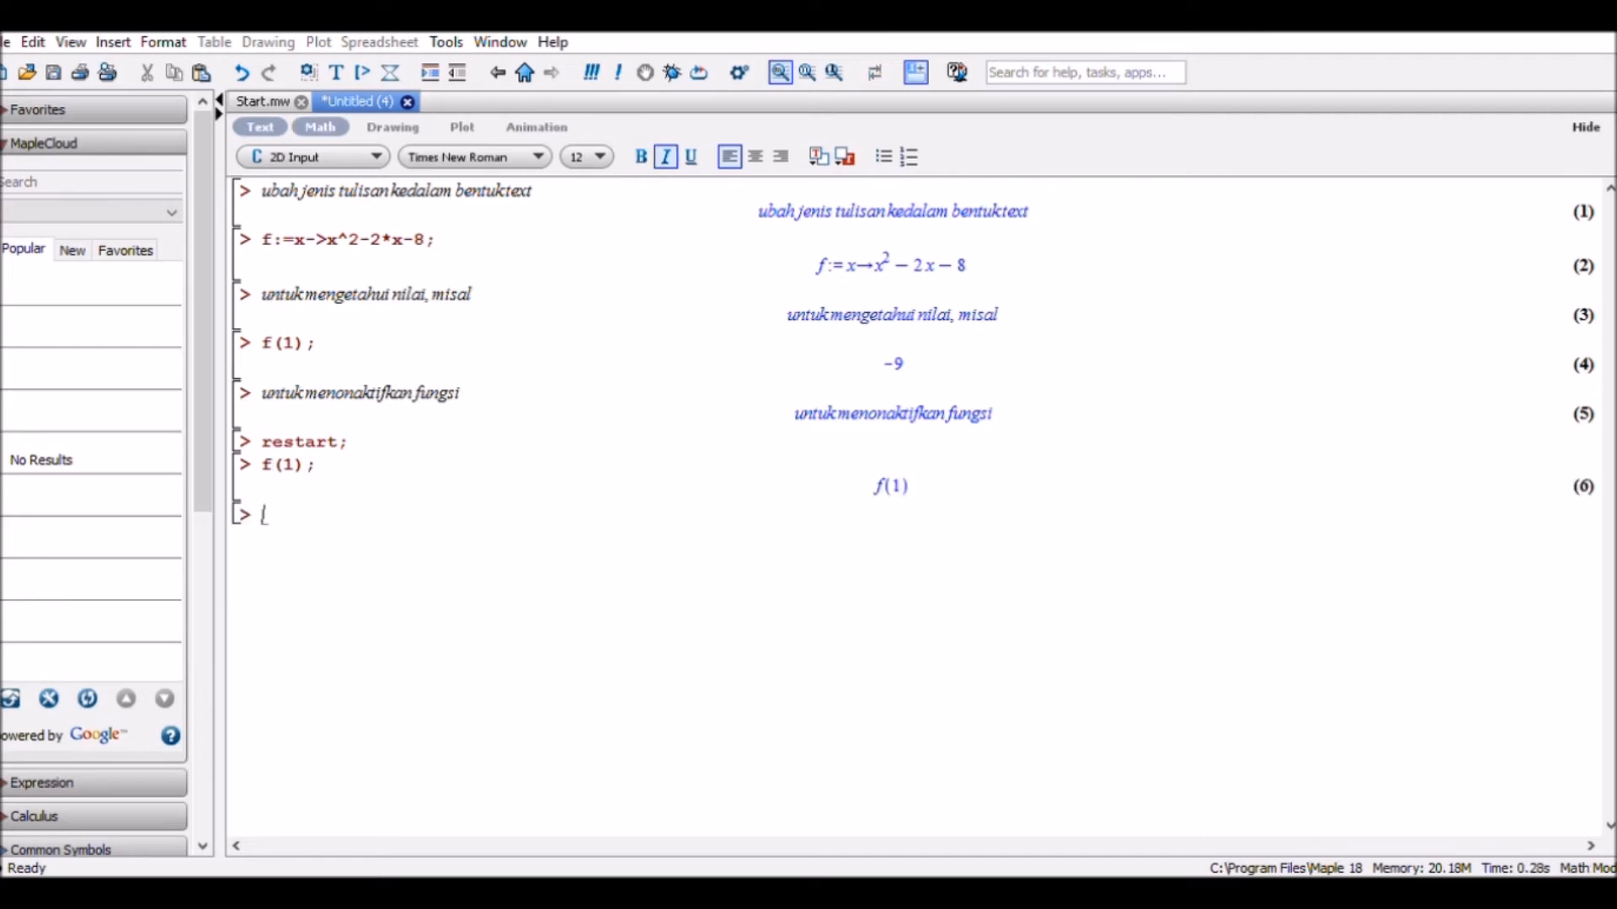
# - Add the note "karena nilai yang muncul berupa fungsi, maka fungsi tersebut sudah tidak aktif" in math mode below the second f(1) result
pyautogui.write('karena n')
pyautogui.write('ilai yang mu')
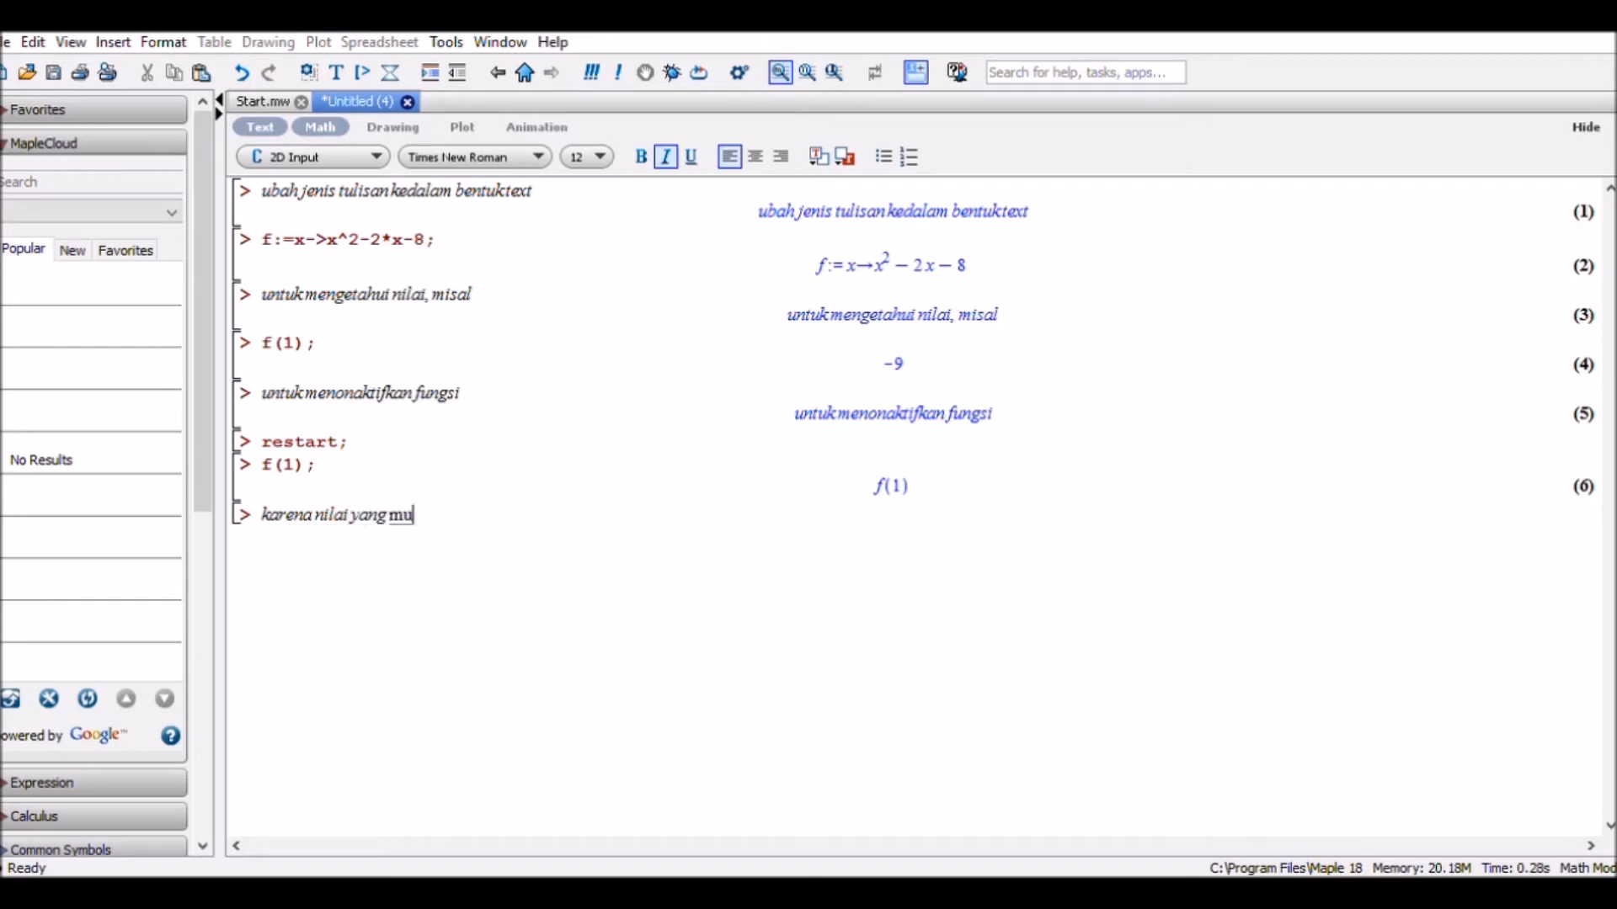
pyautogui.write('ncul berupa fungsi')
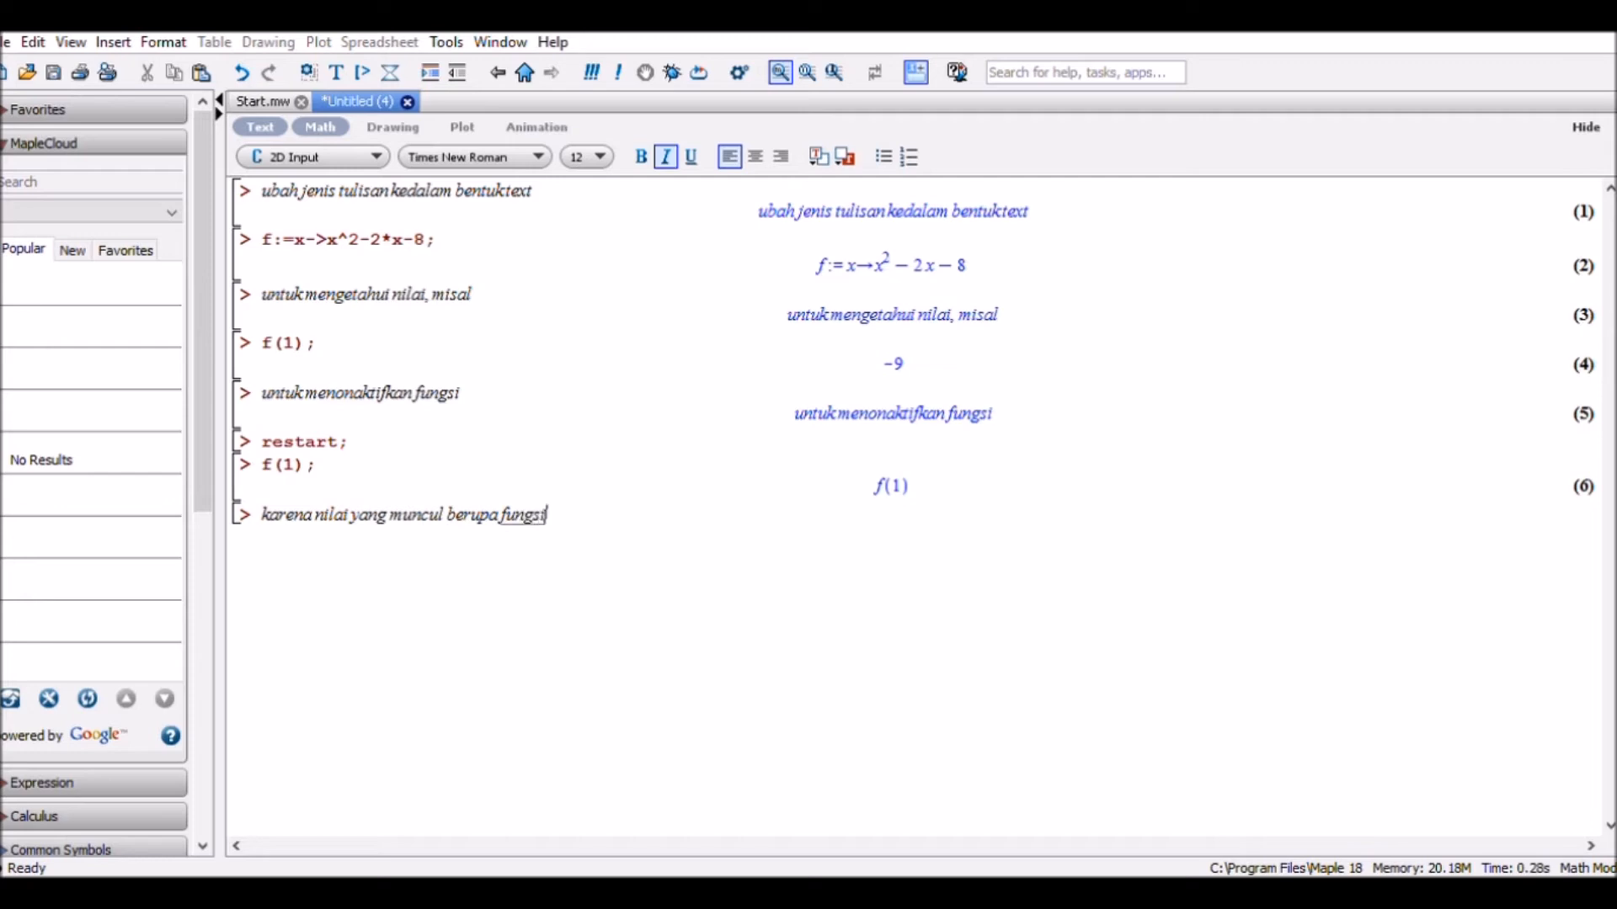
pyautogui.write(', maka fungsi terse')
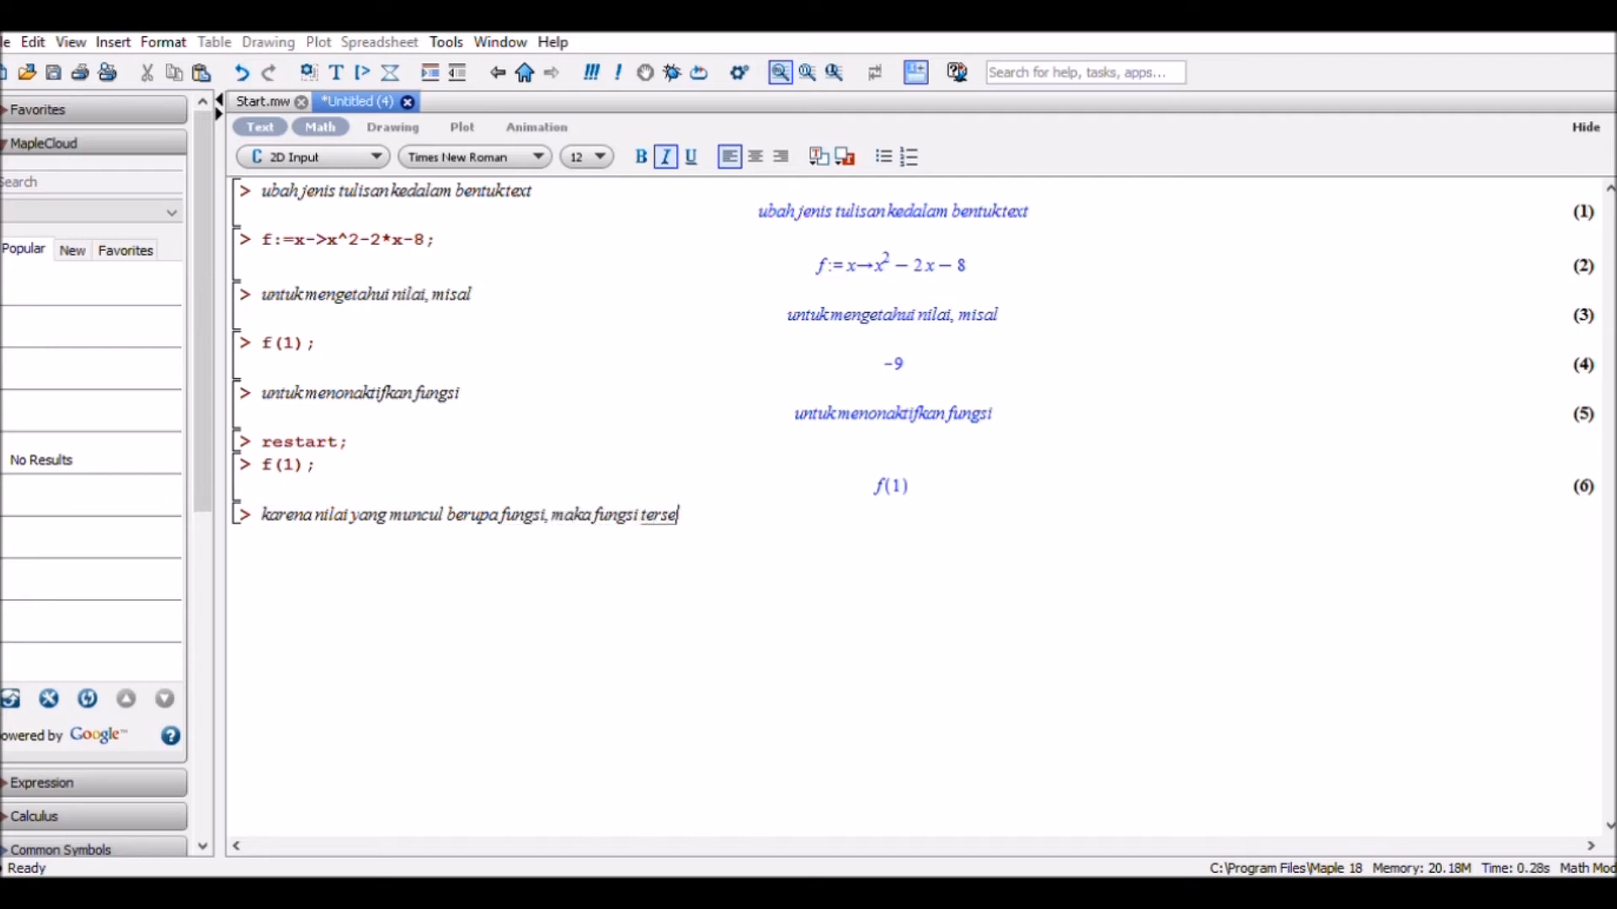
pyautogui.write('but sudah tidak')
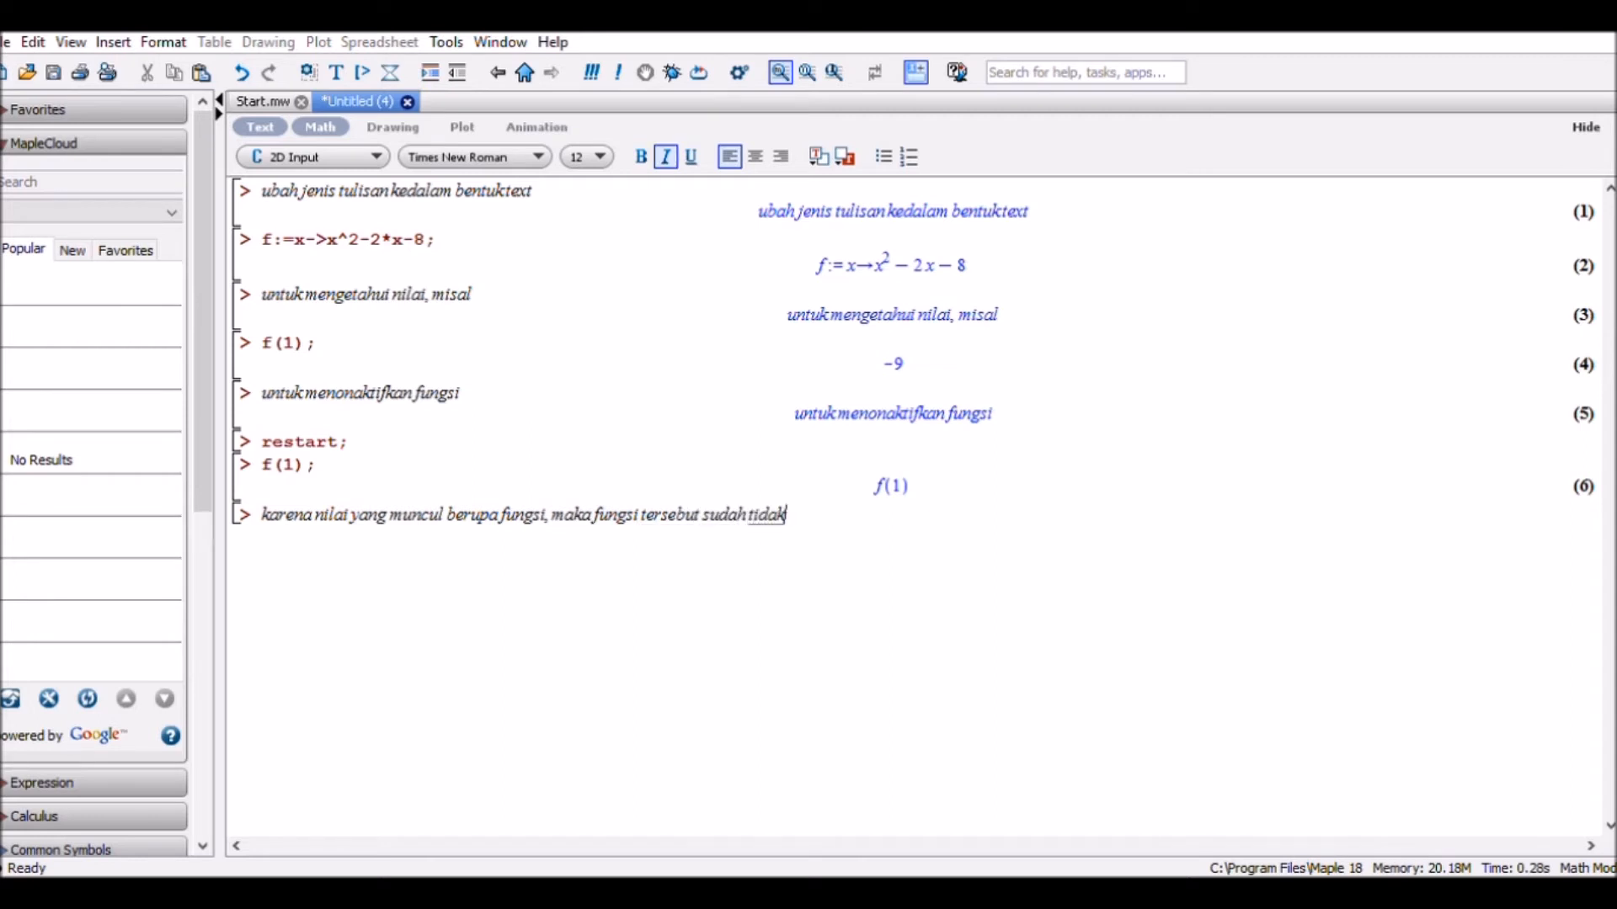
pyautogui.write(' aktif')
pyautogui.press('Return')
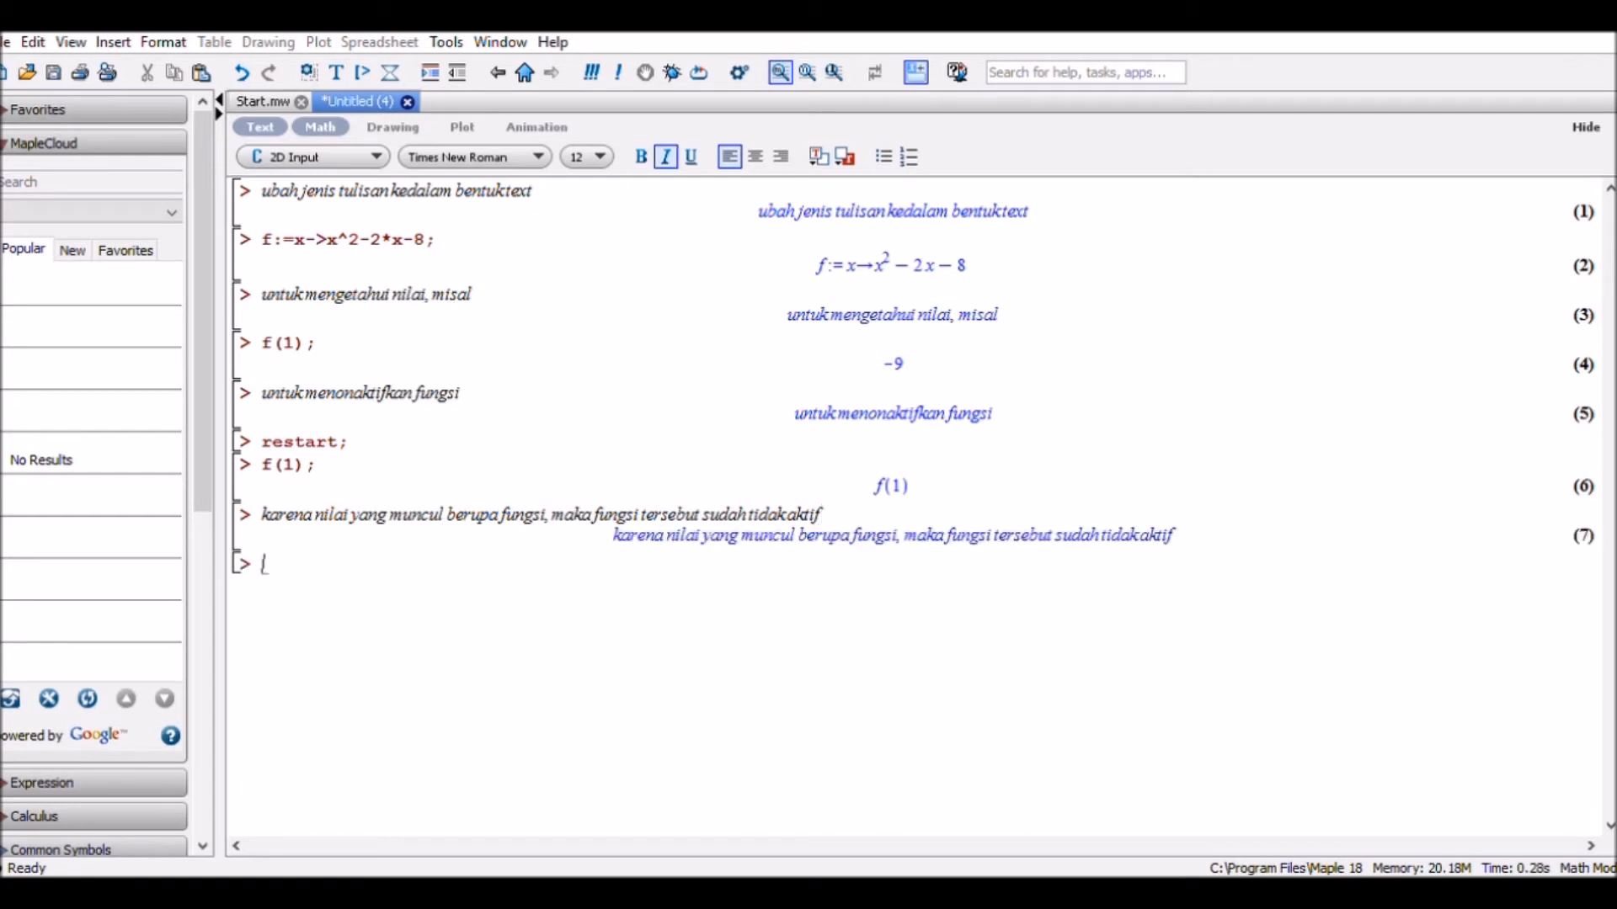
# - Add the note "untuk menggambar grafik fungsi" in math mode on the next line
pyautogui.write('untuk menggambar')
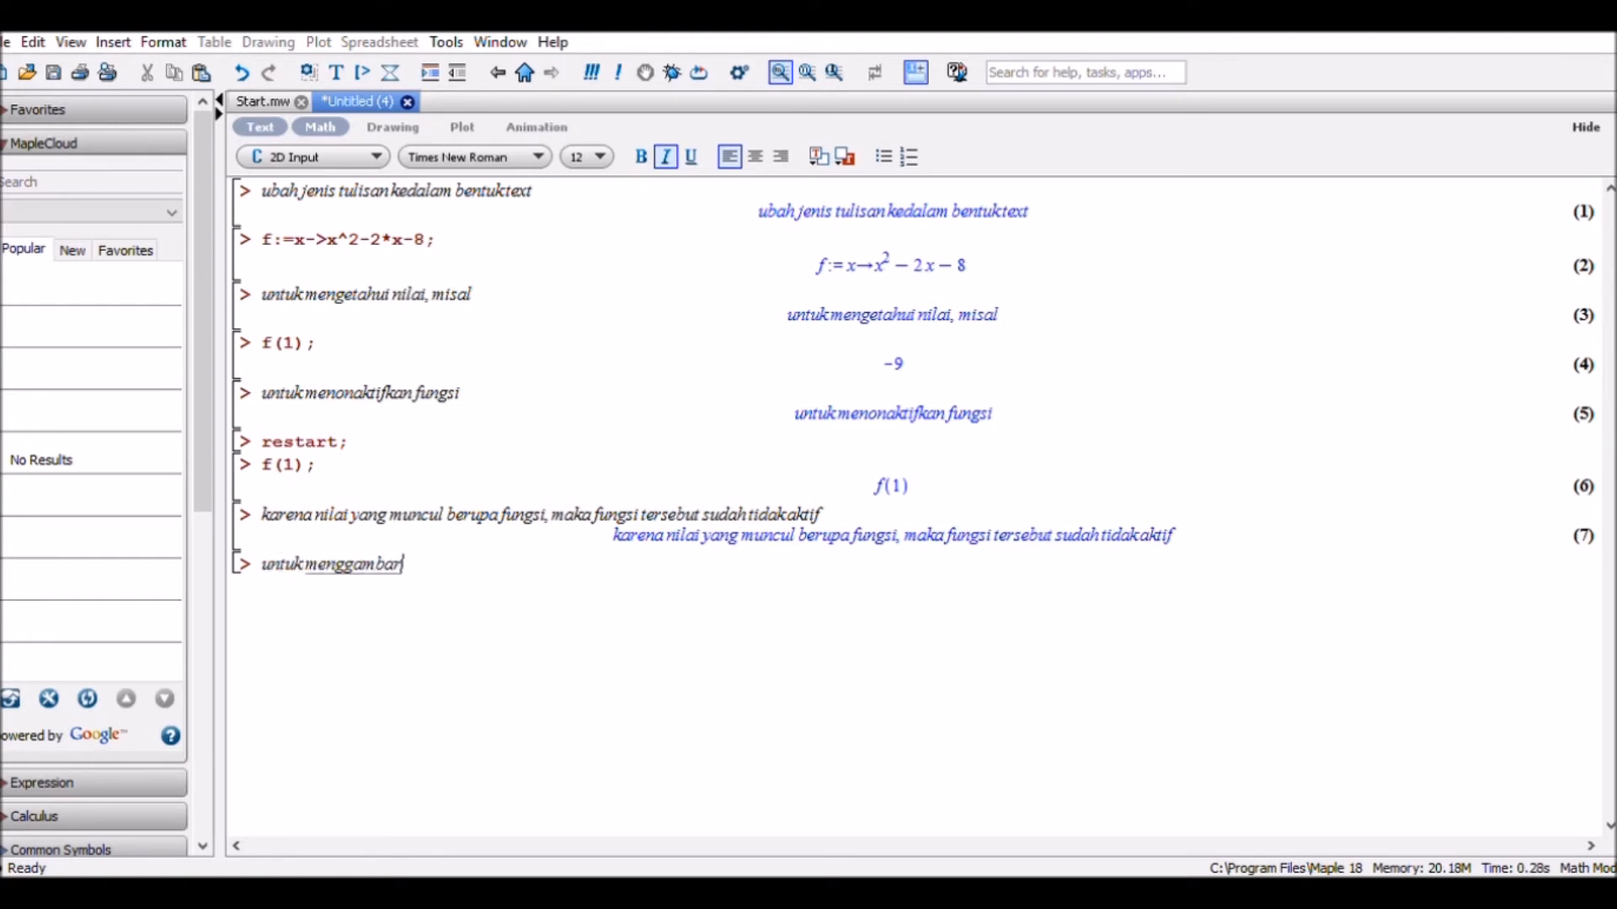
pyautogui.write(' grafik fung')
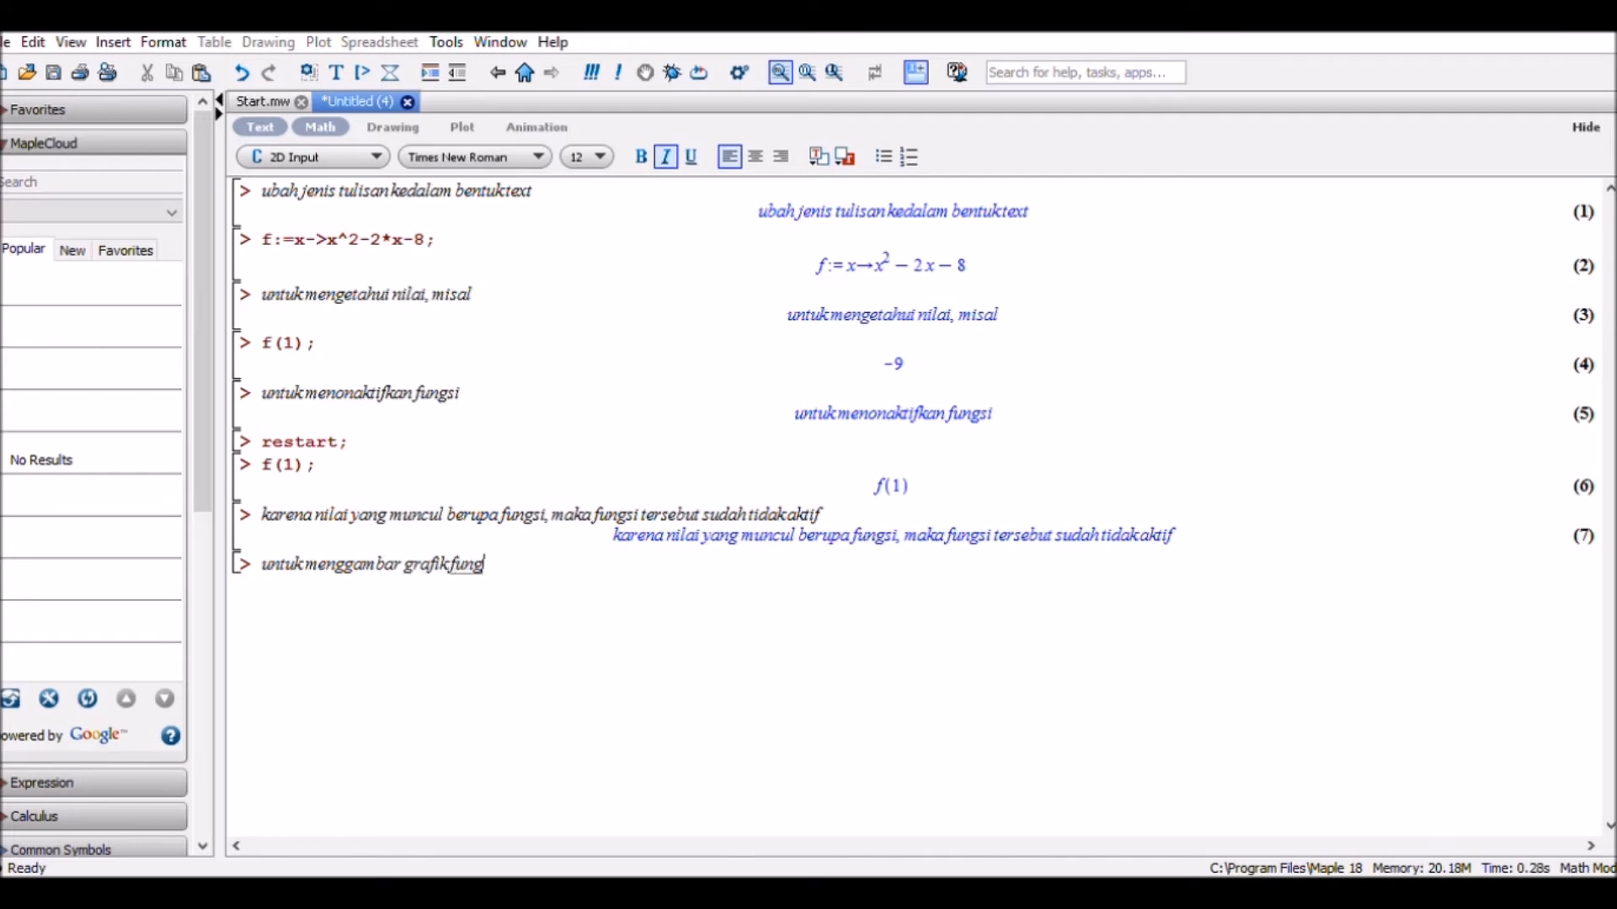
pyautogui.write('si')
pyautogui.press('Return')
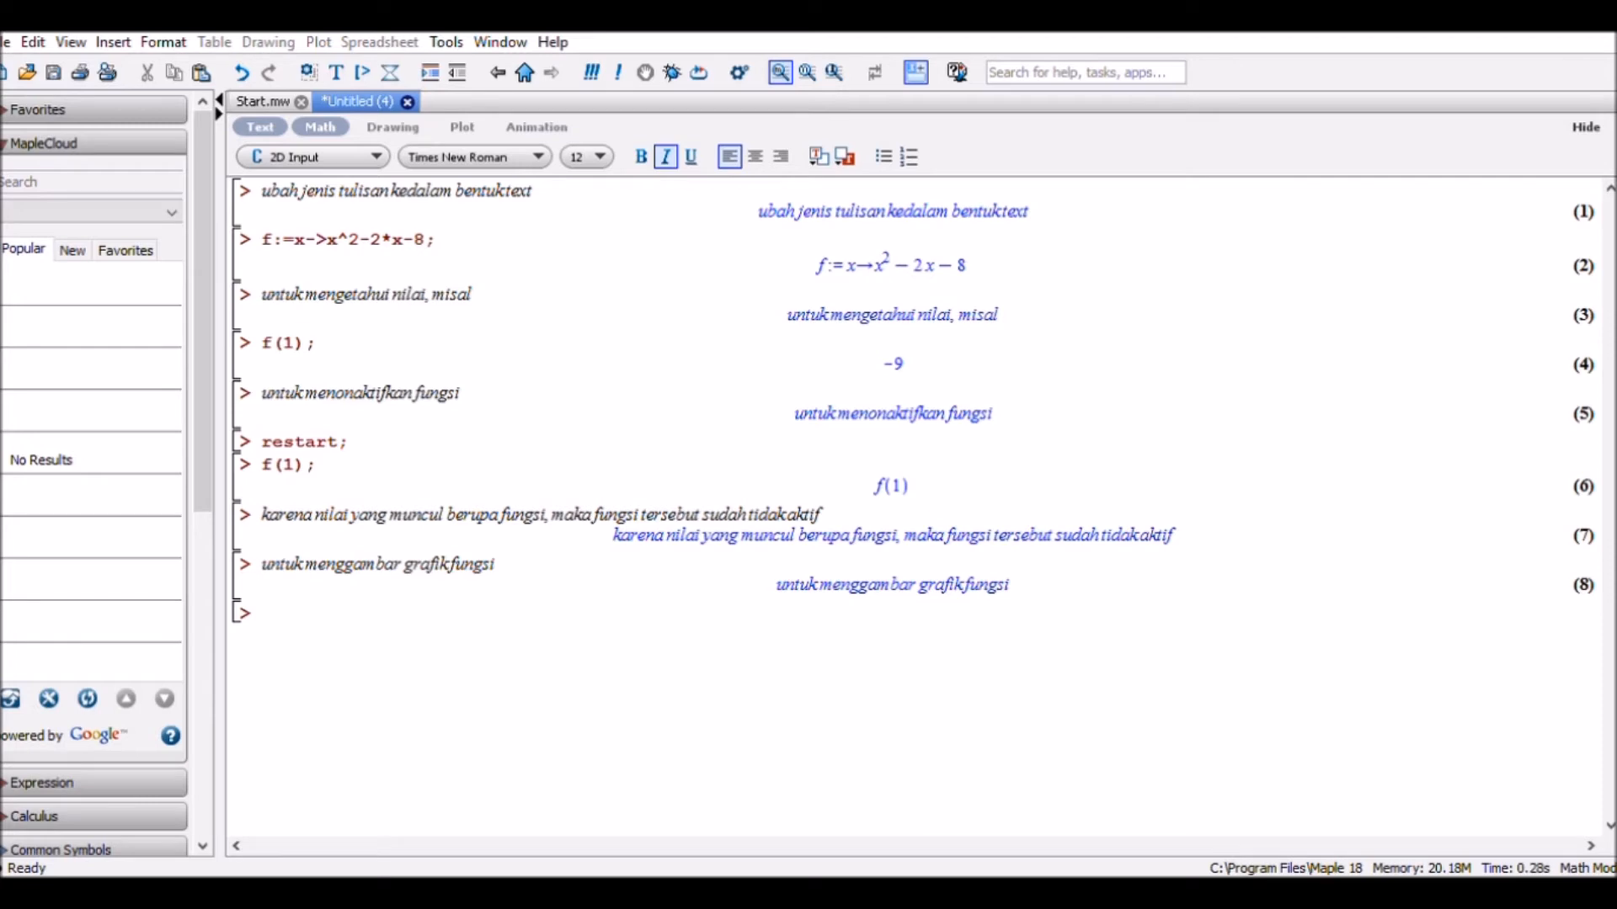
# - Plot the quadratic by executing plot(x^2-2*x-8); as plain-text Maple input
pyautogui.press('F5')
pyautogui.write('plo')
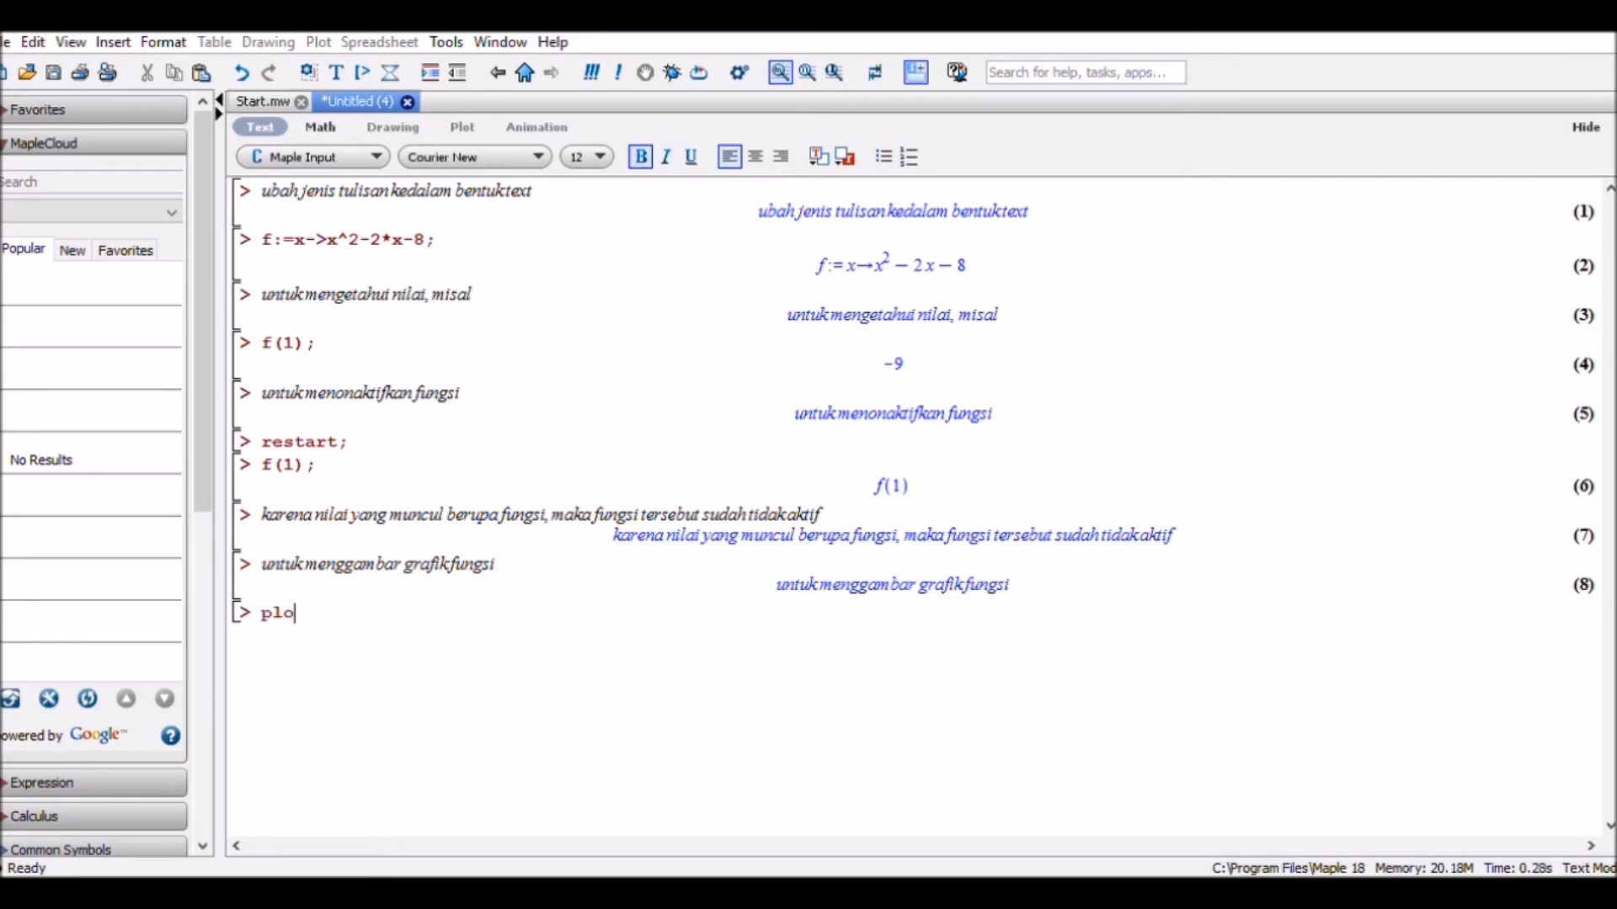
pyautogui.write('t(x^2-2*x-8);')
pyautogui.press('Return')
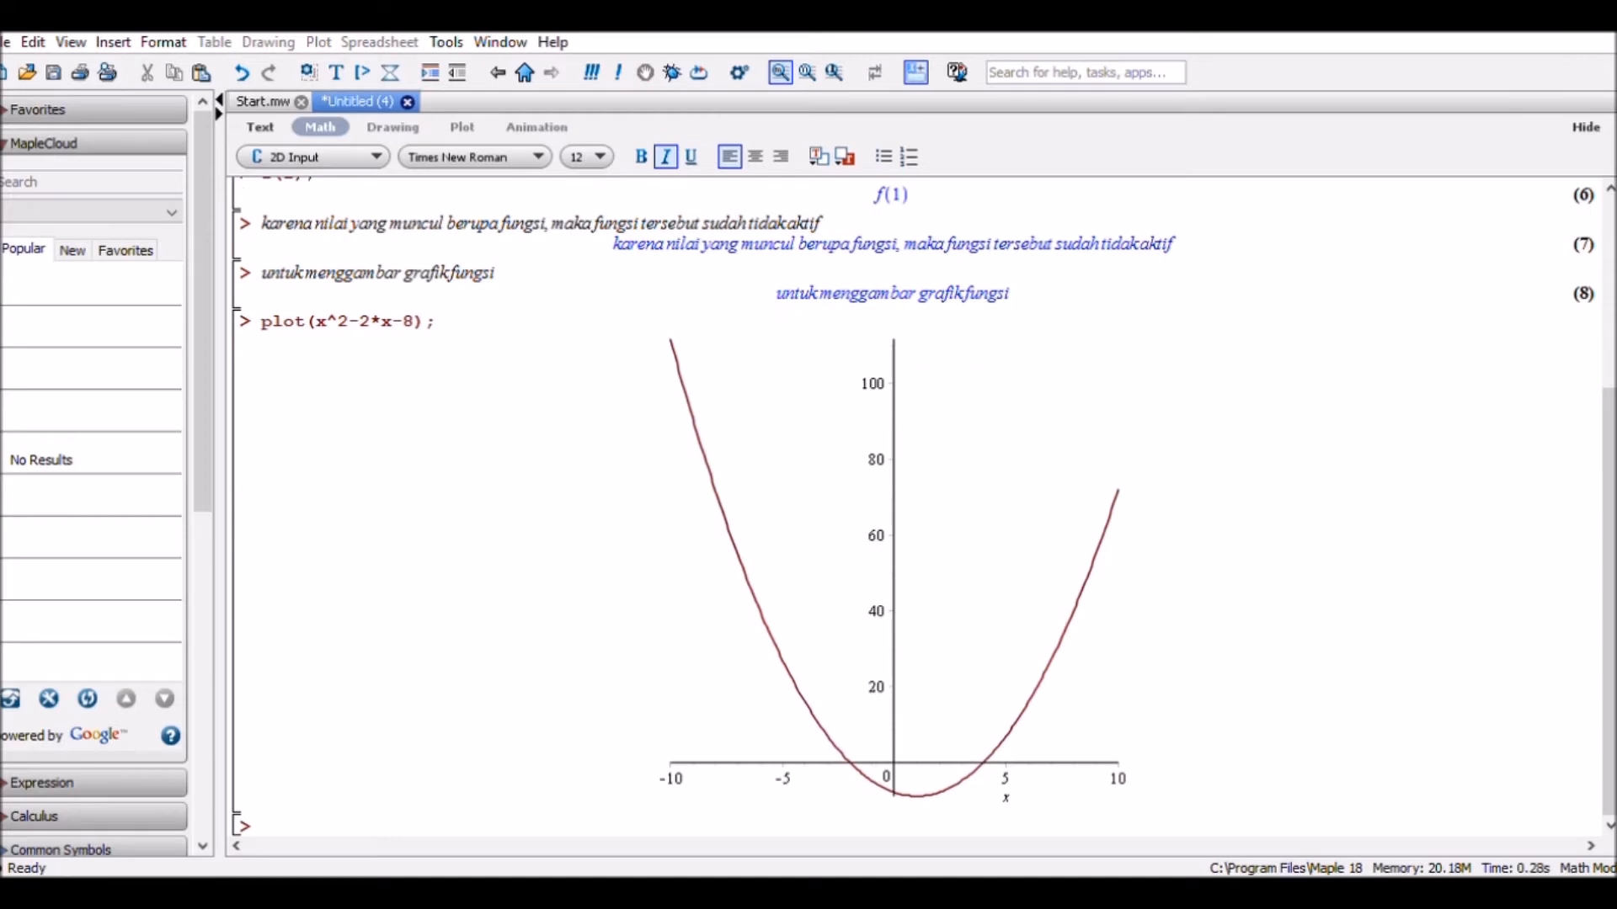
# - Copy the plot command and add the note "jika diketahui interval pada grafik maka" in math mode below the graph
pyautogui.moveTo(437, 321); pyautogui.dragTo(261, 322)
pyautogui.hotkey('ctrl', 'c')
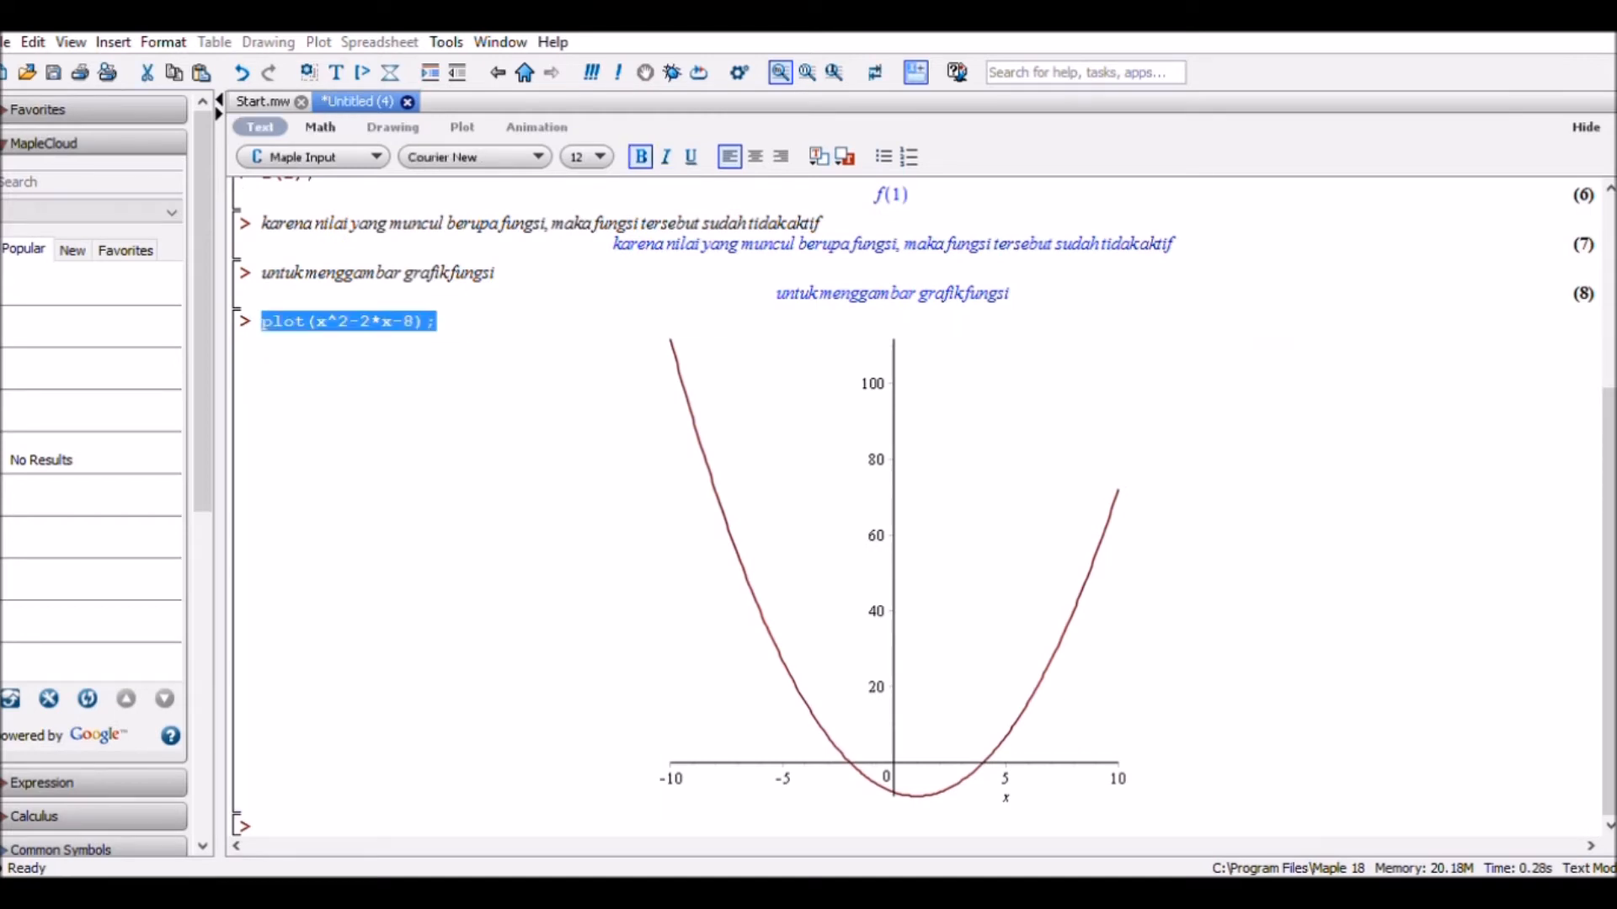
pyautogui.click(264, 826)
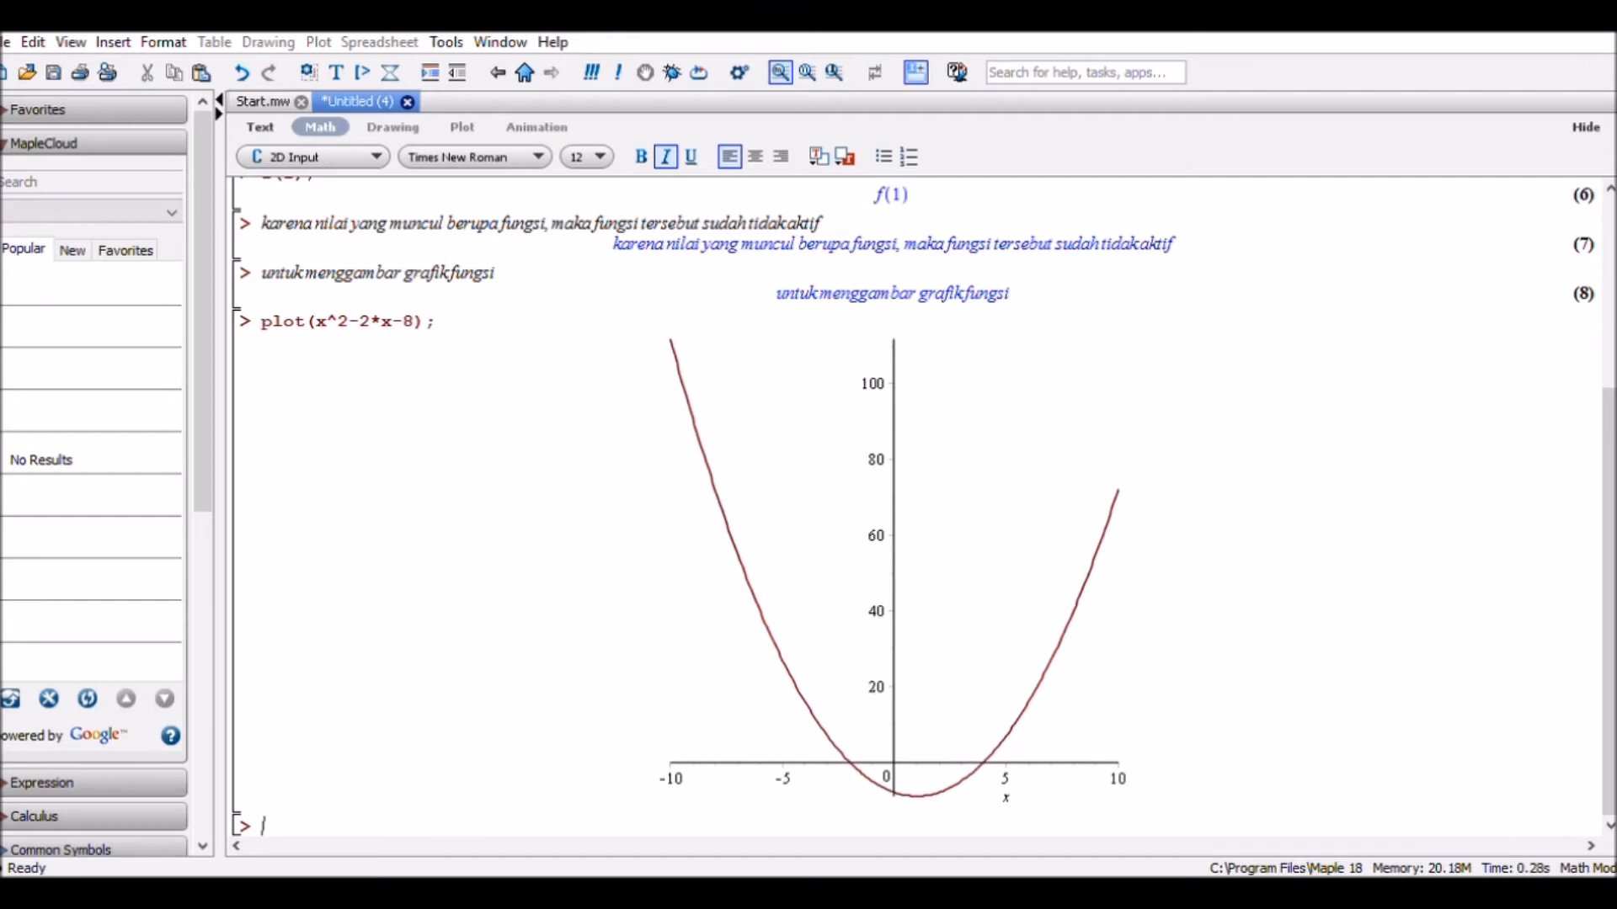
pyautogui.write('jika diketahui in')
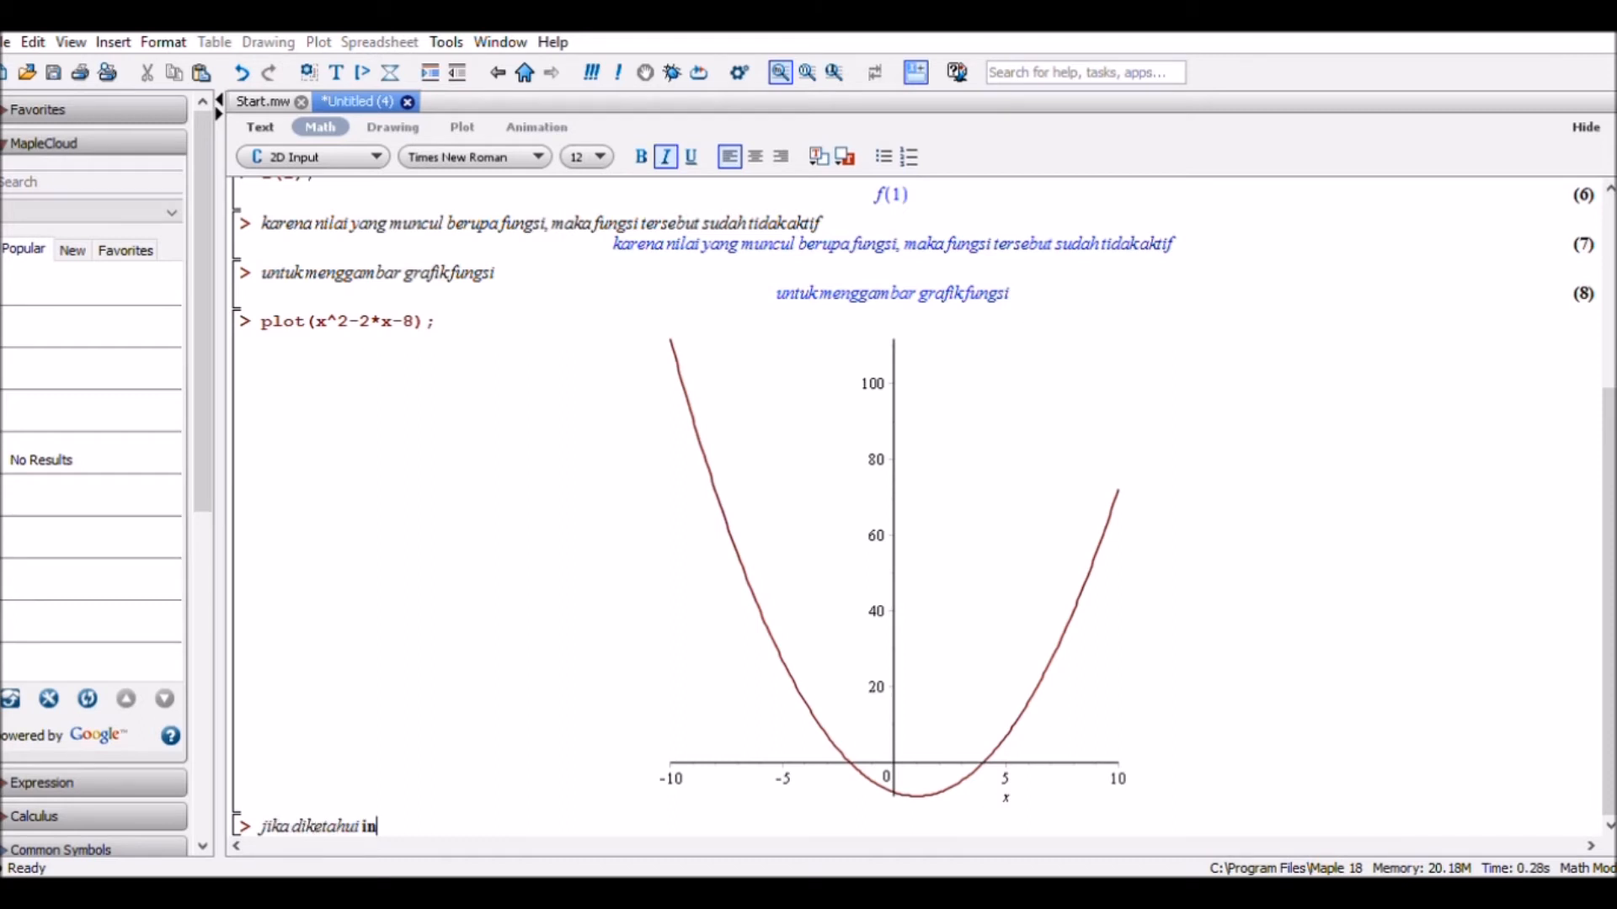
pyautogui.write('terval p')
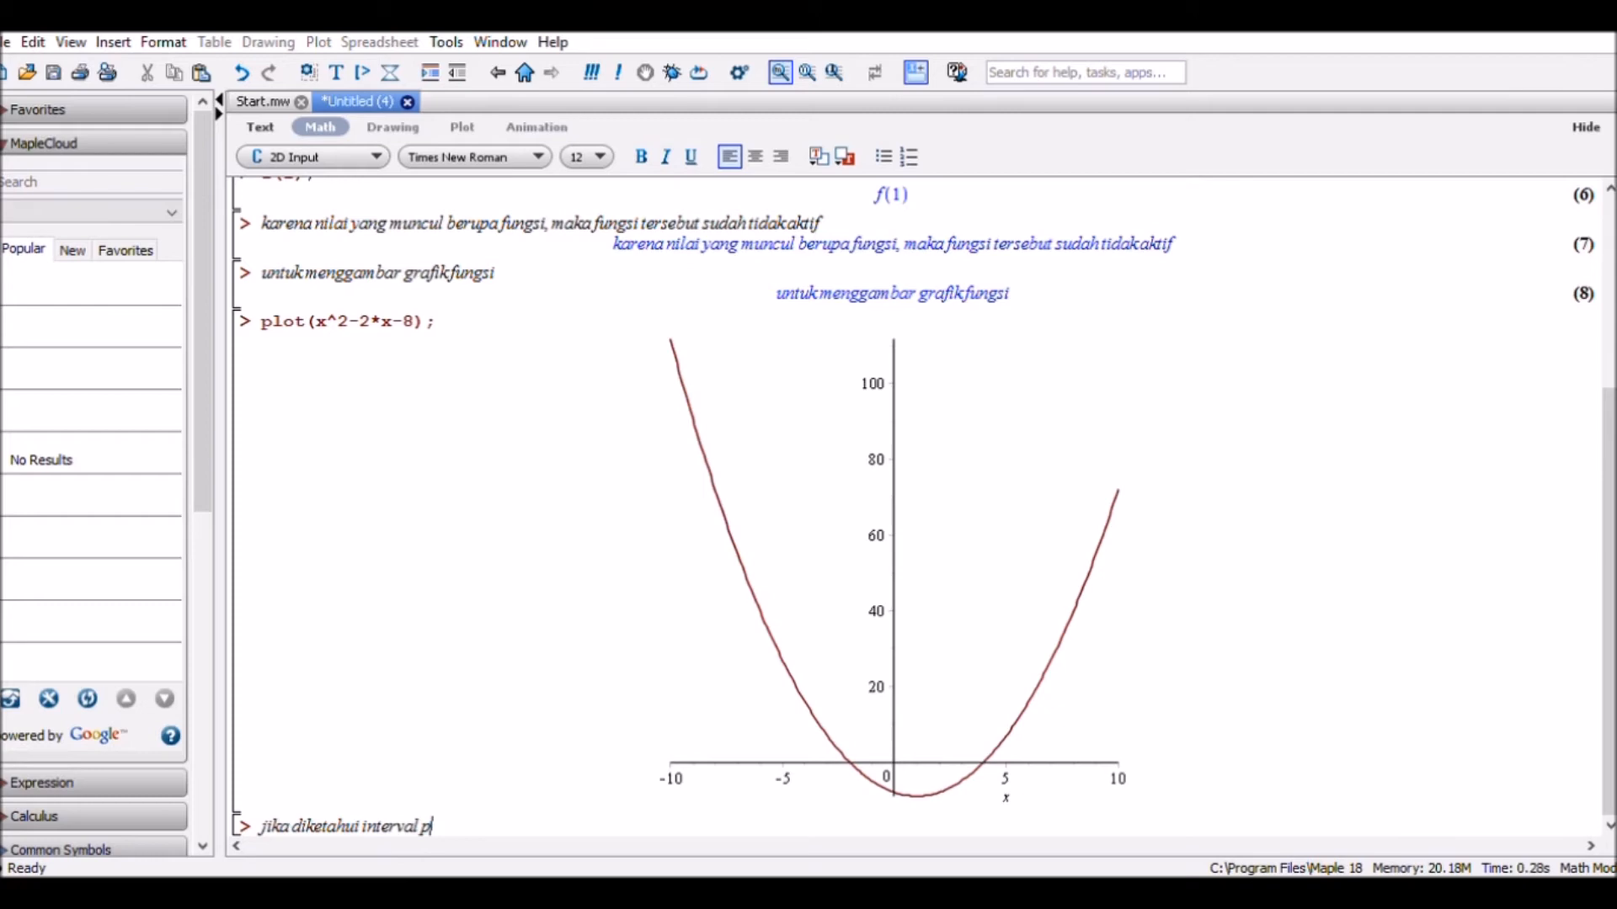
pyautogui.write('ada grafi')
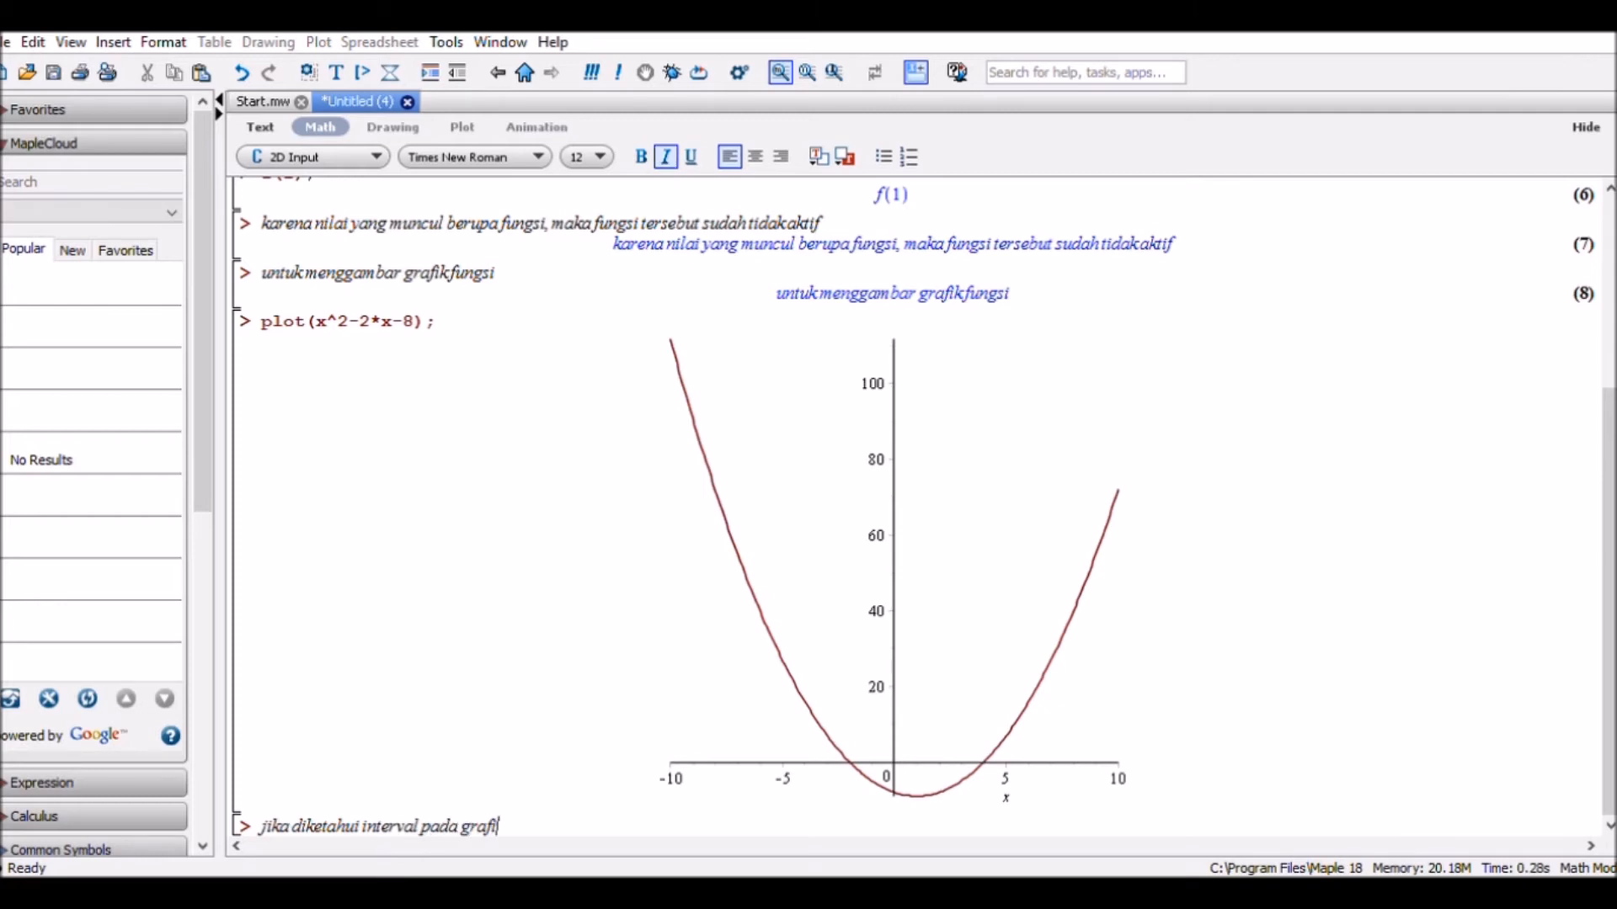
pyautogui.write('kmaka')
pyautogui.press('Return')
pyautogui.hotkey('ctrl', 'v')
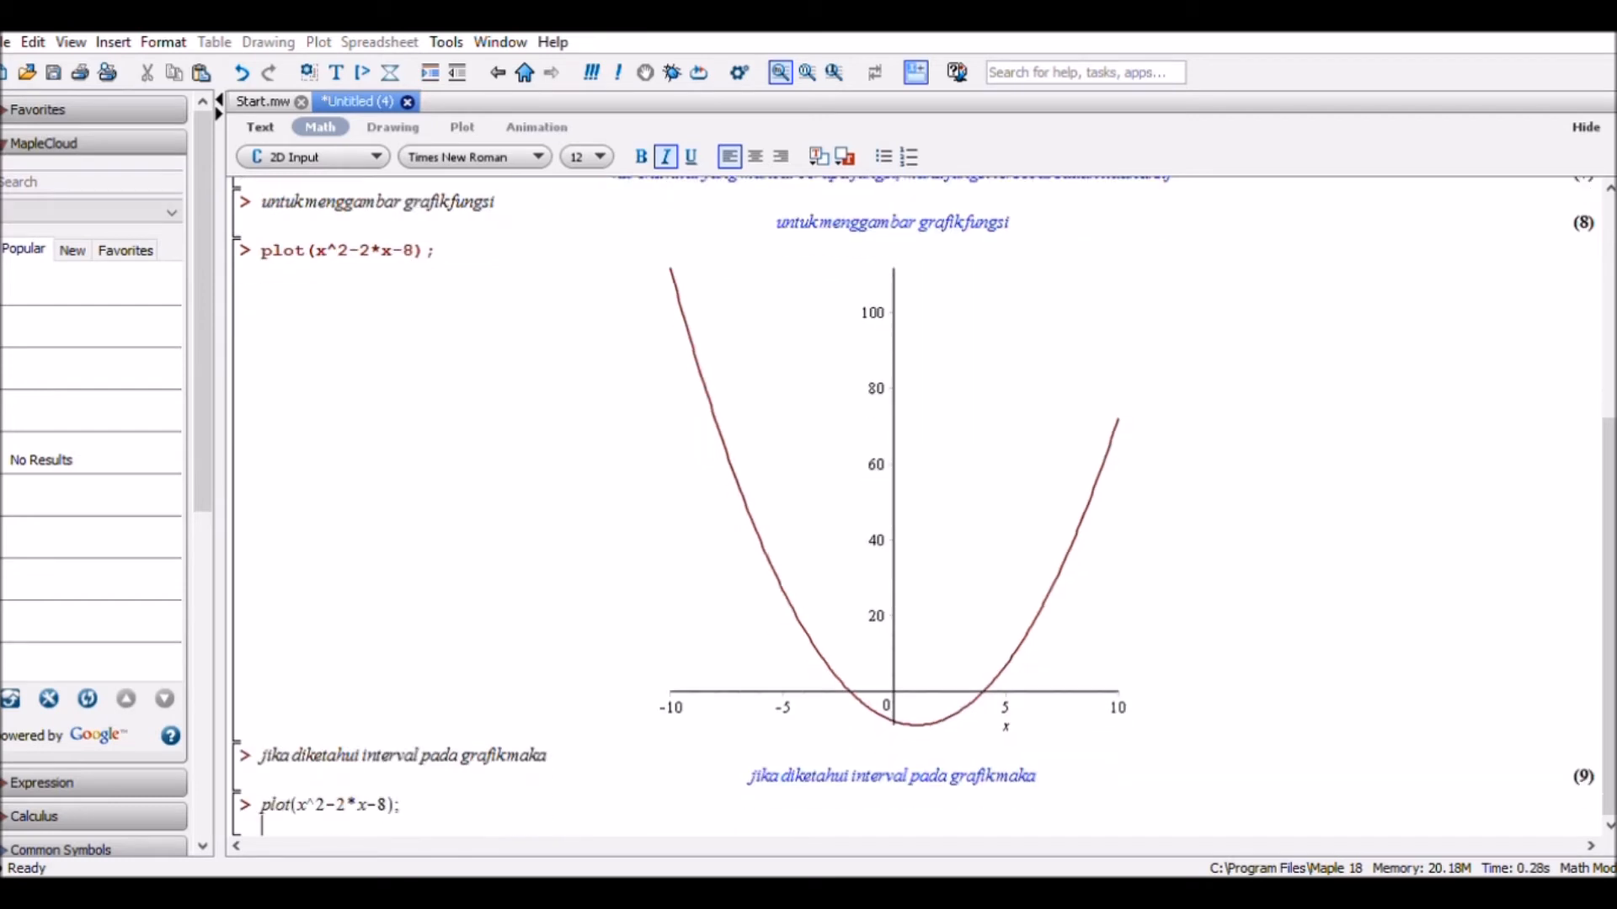
pyautogui.click(384, 804)
pyautogui.write(', ')
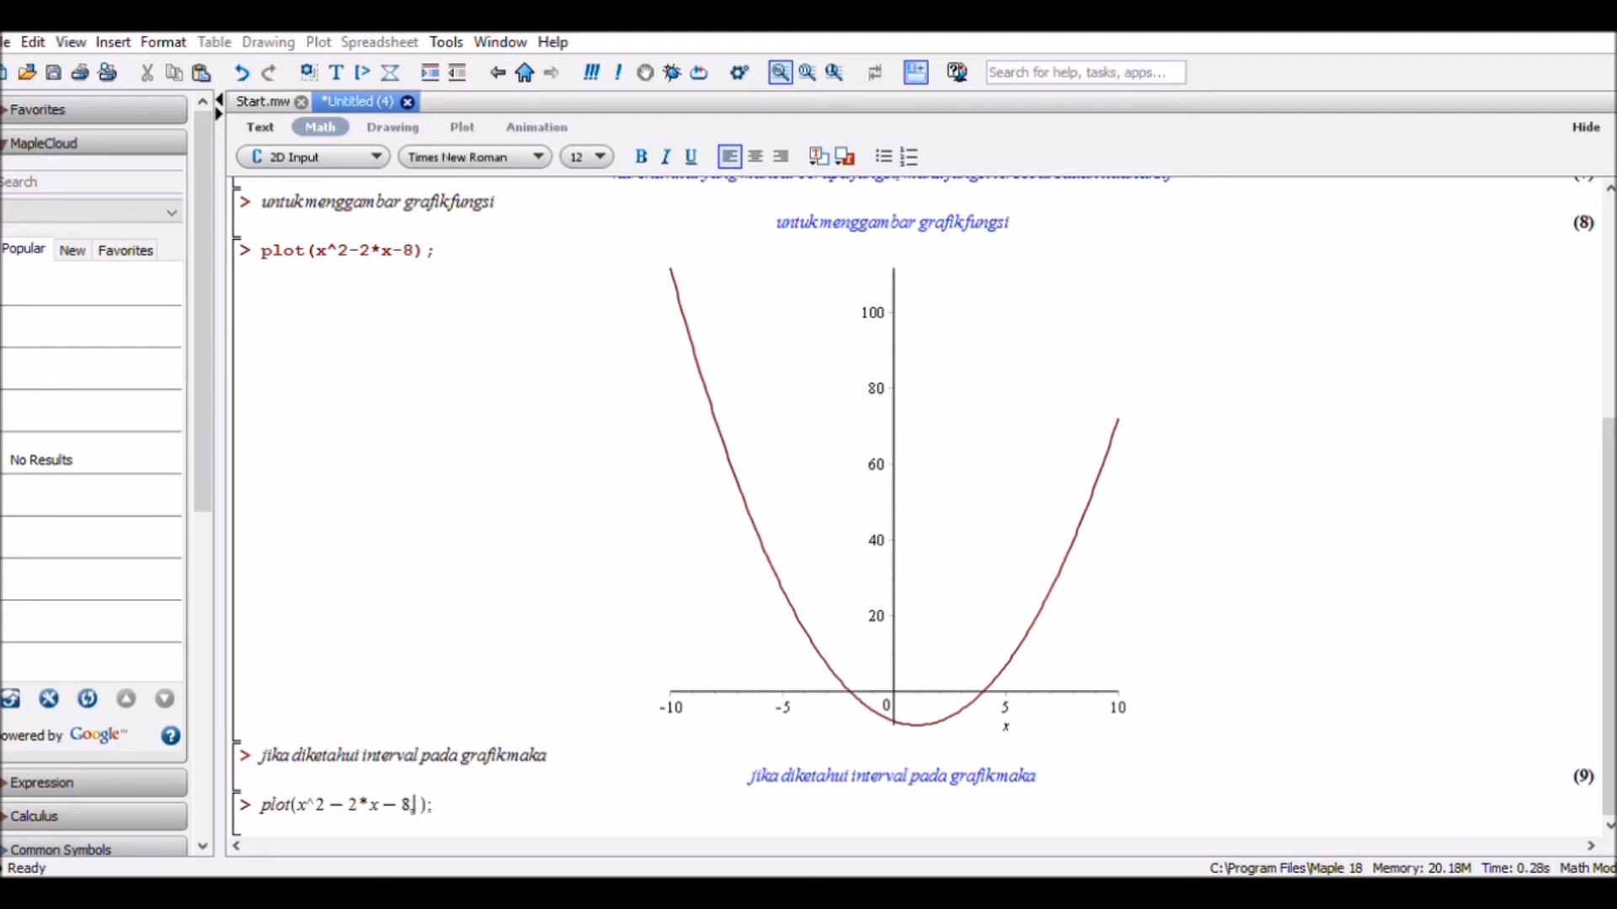
pyautogui.write('x=')
pyautogui.moveTo(461, 806); pyautogui.dragTo(259, 807)
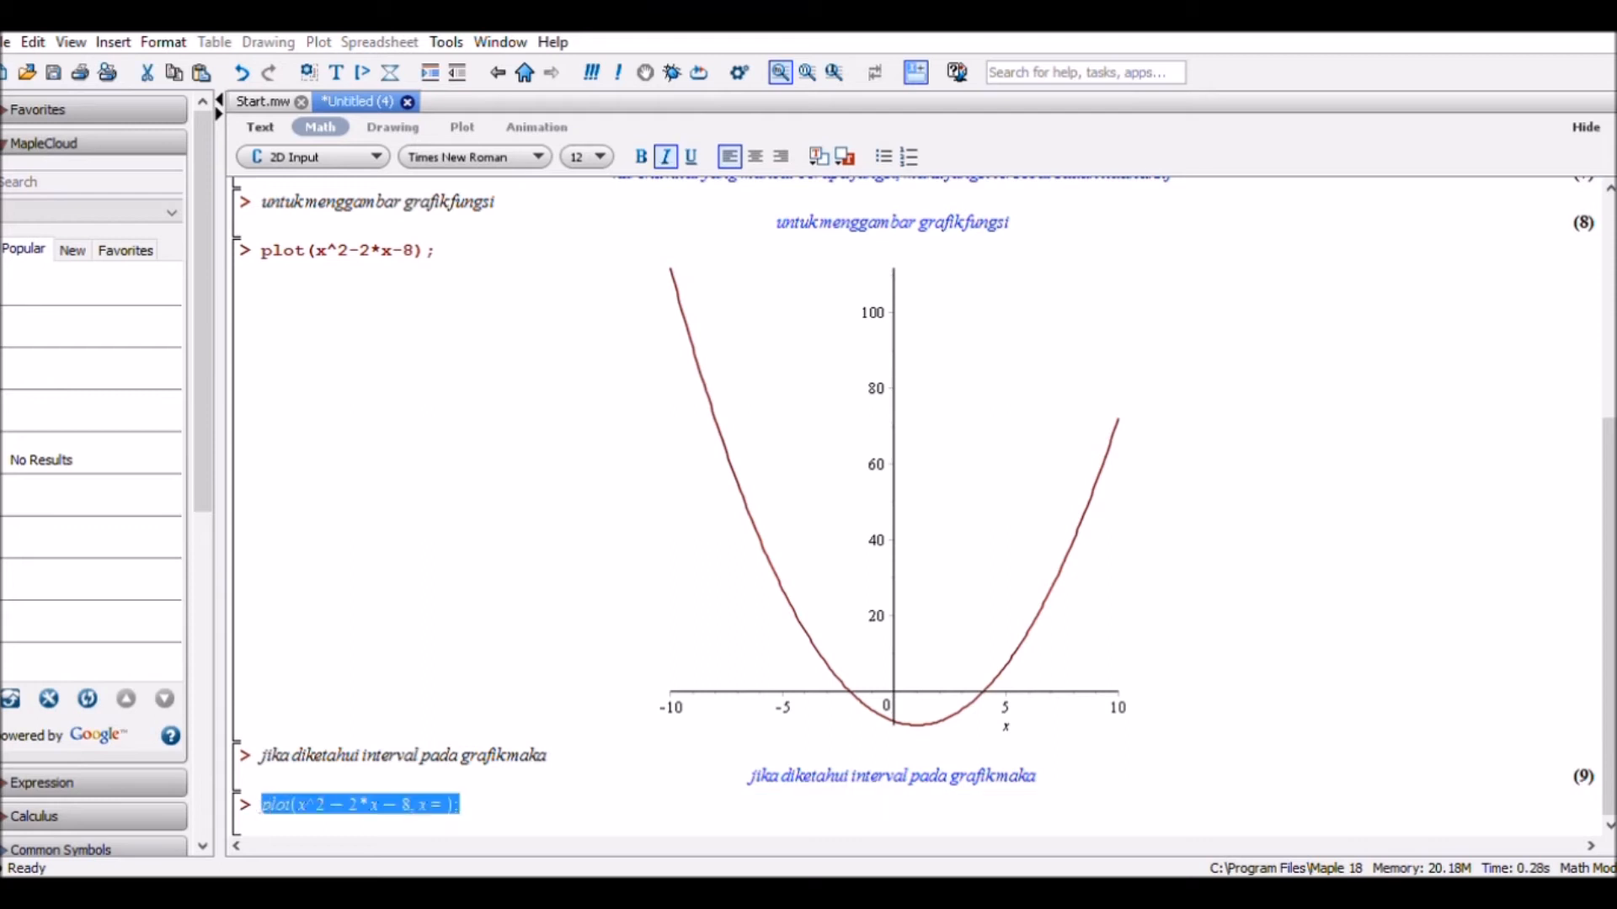
pyautogui.press('BackSpace')
# - Plot the quadratic over a limited interval by executing plot(x^2-2*x-8,x=-2..4); as plain-text Maple input
pyautogui.press('F5')
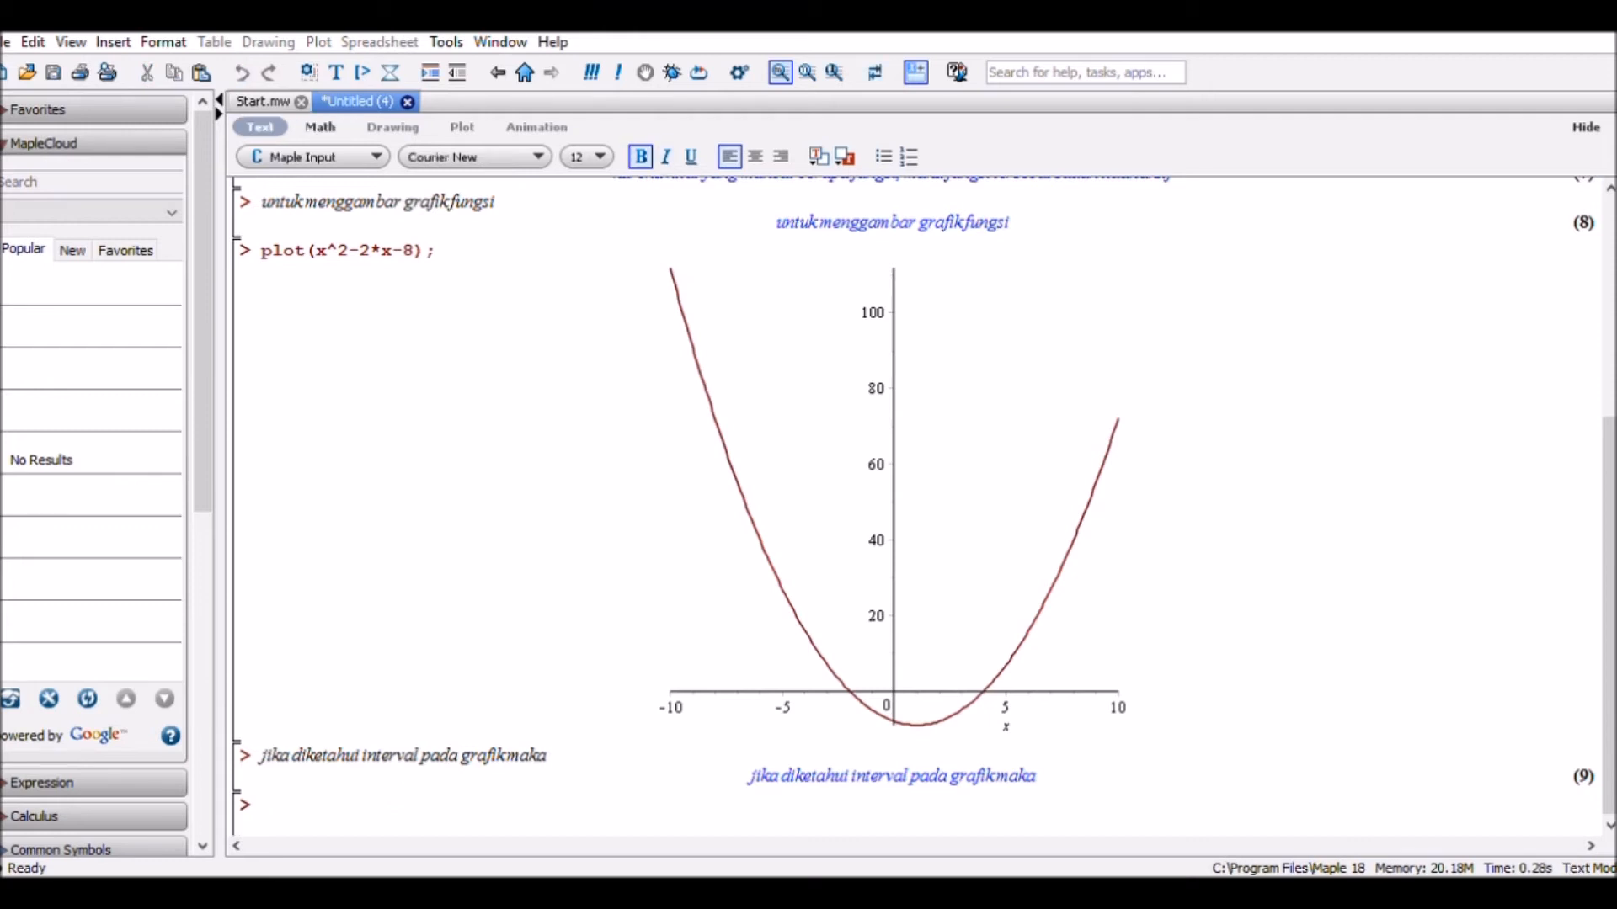
pyautogui.write('plot(x^2-2*x-8,x=);')
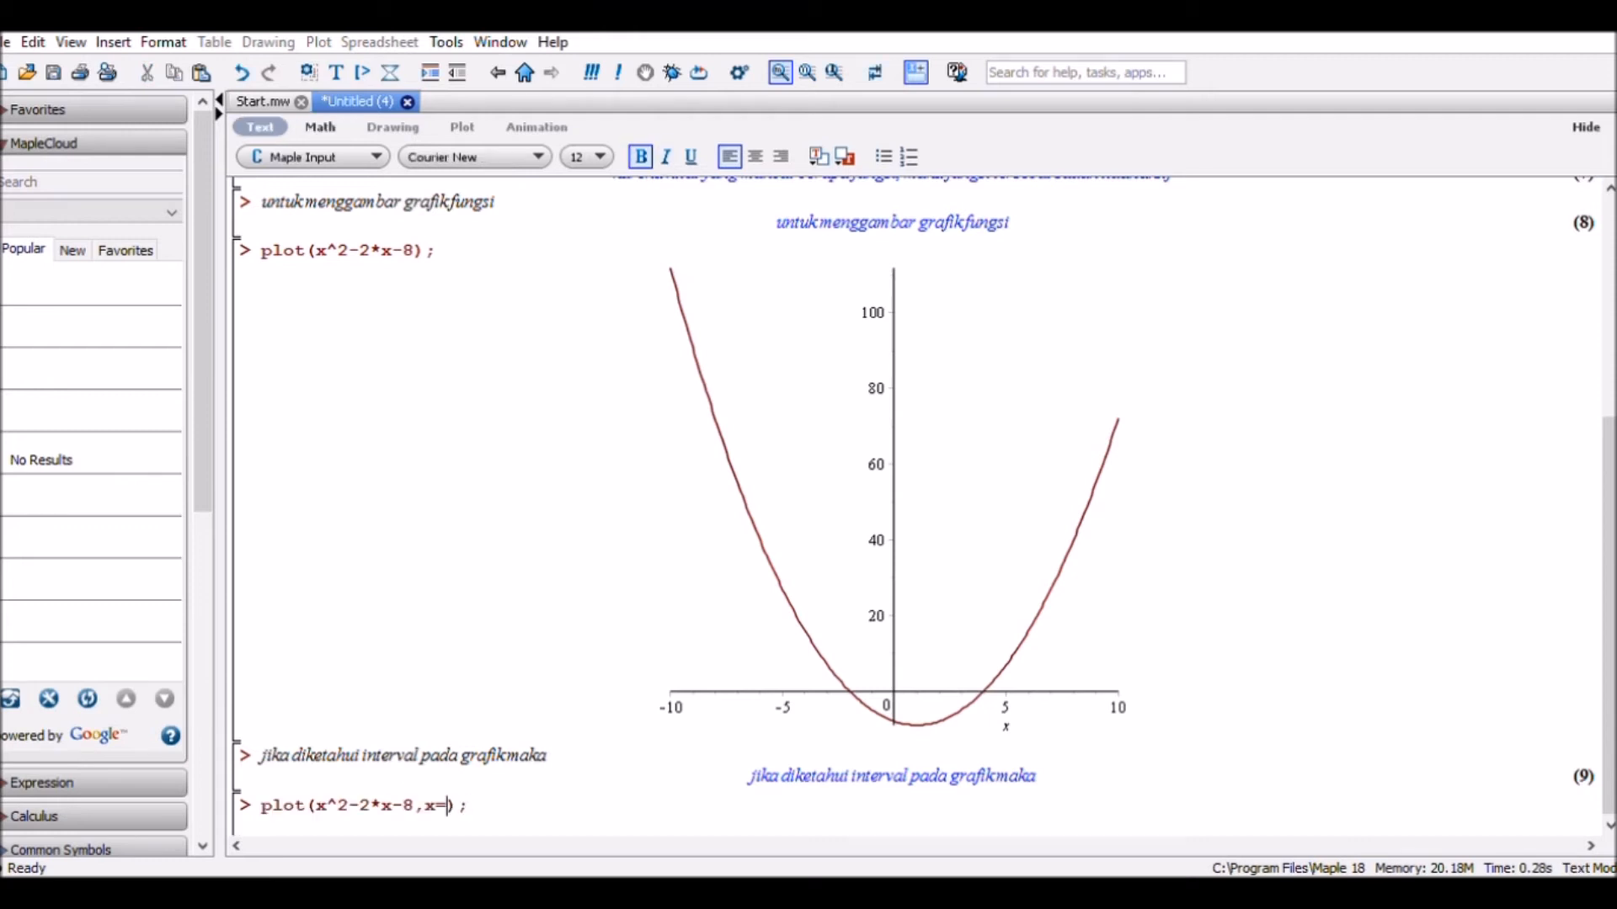
pyautogui.write('-2..4')
pyautogui.press('Return')
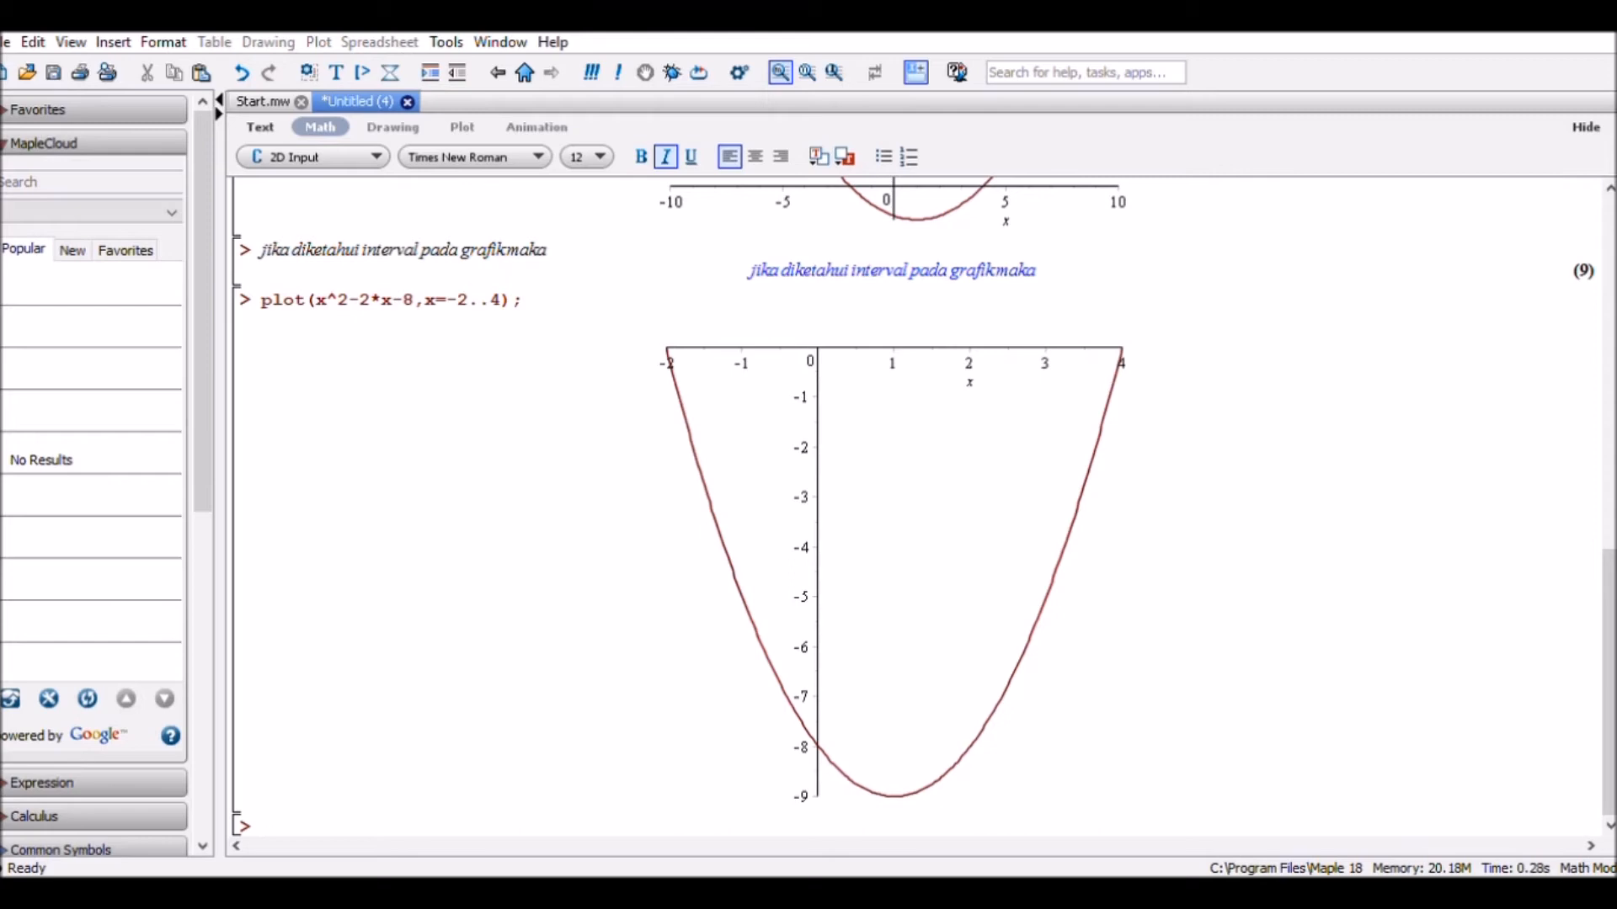
# - Copy the interval plot command and add the note "untuk mengubah warna grafik" in math mode below the graph
pyautogui.moveTo(534, 315); pyautogui.dragTo(261, 301)
pyautogui.hotkey('ctrl', 'c')
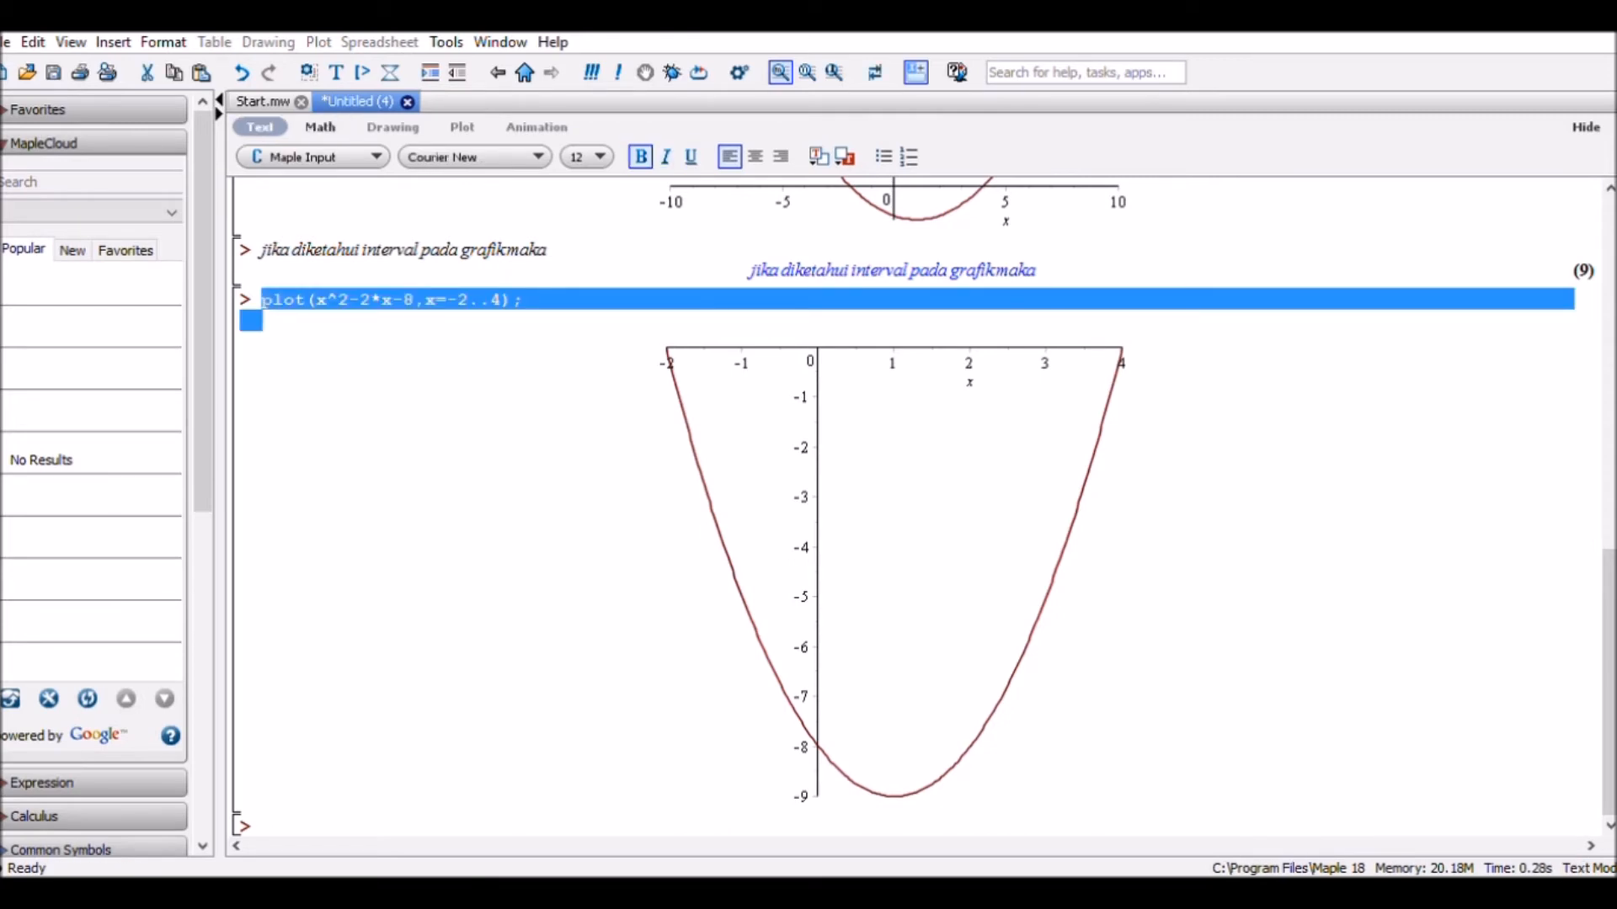
pyautogui.click(264, 826)
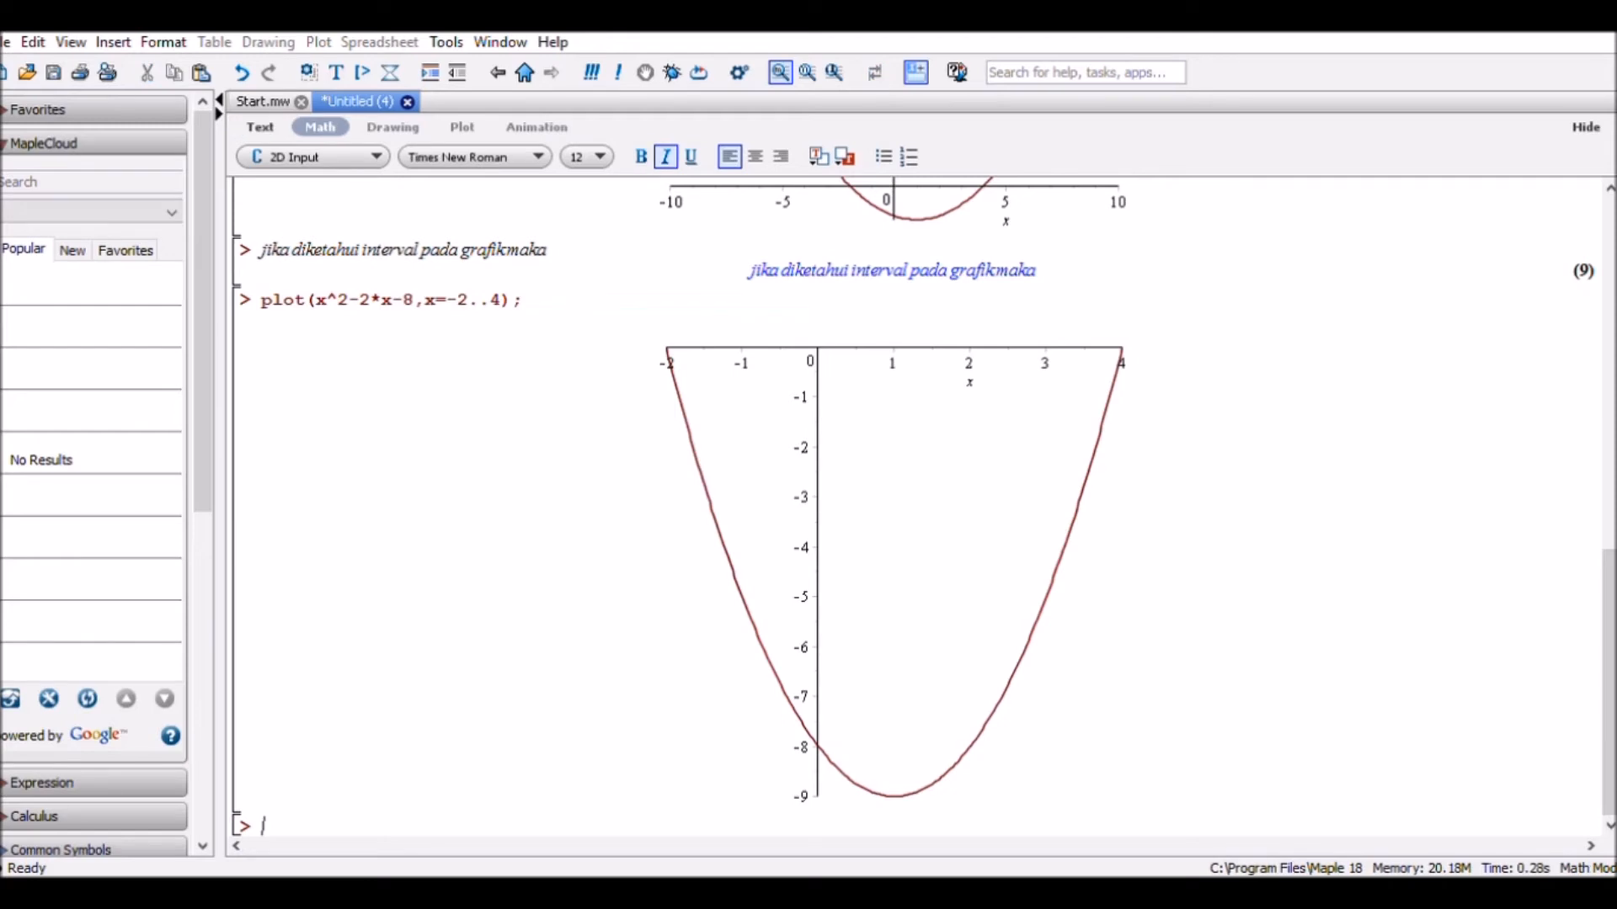
pyautogui.write('untukmne')
pyautogui.press('BackSpace')
pyautogui.press('BackSpace')
pyautogui.write('engubah warna')
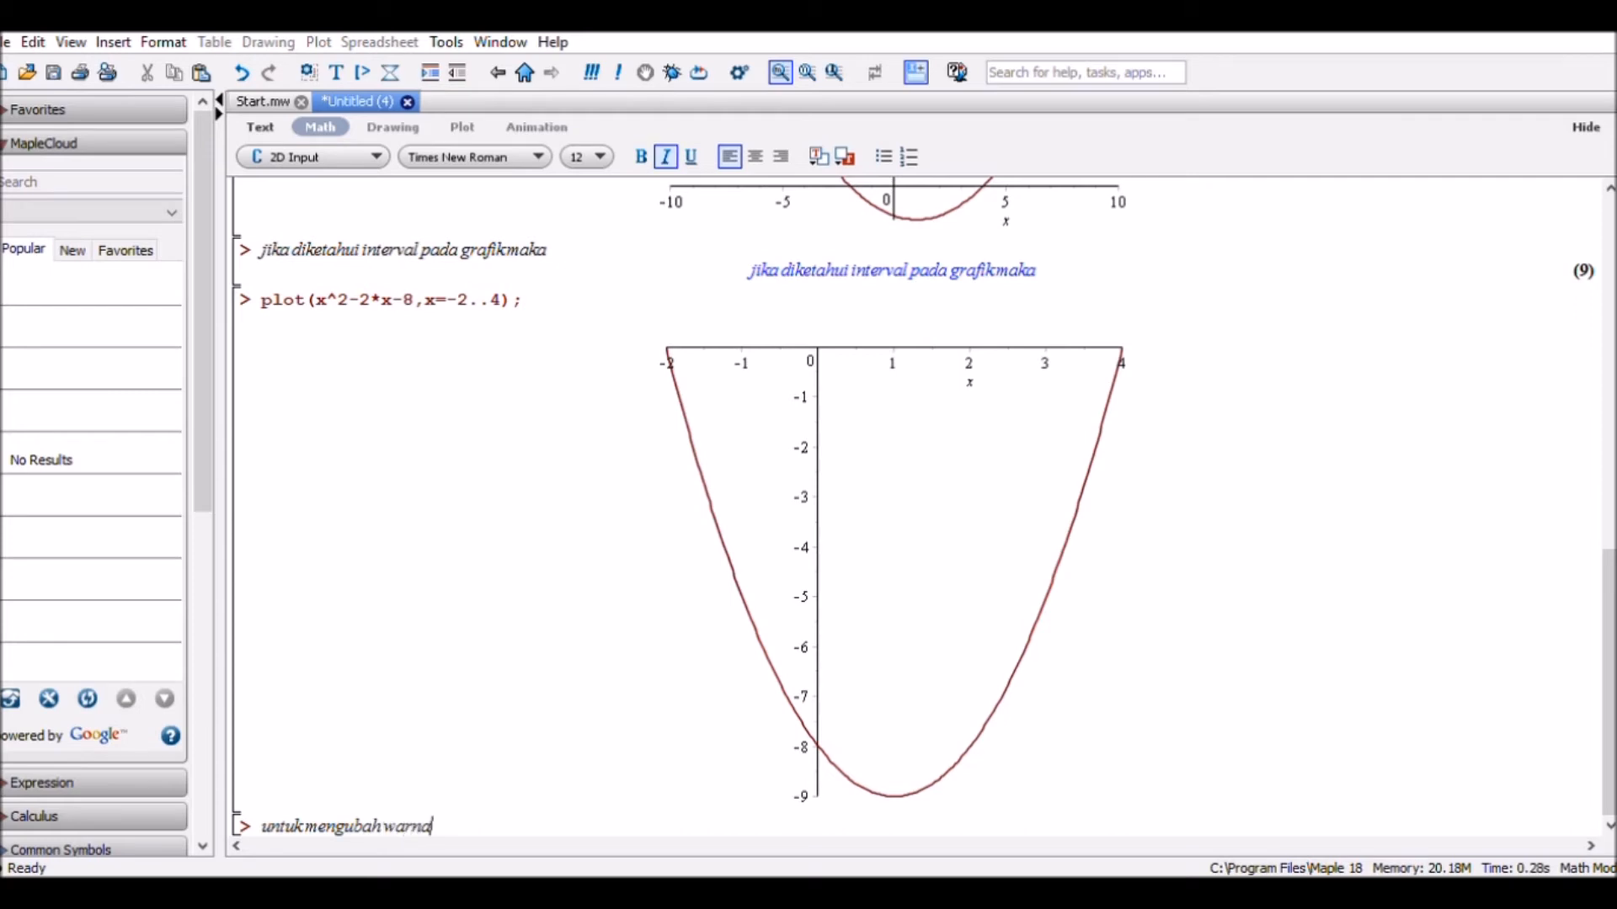
pyautogui.write(' grafik')
pyautogui.press('Return')
# - Paste the interval plot command as plain-text Maple input, add the option color=blue and execute it
pyautogui.press('F5')
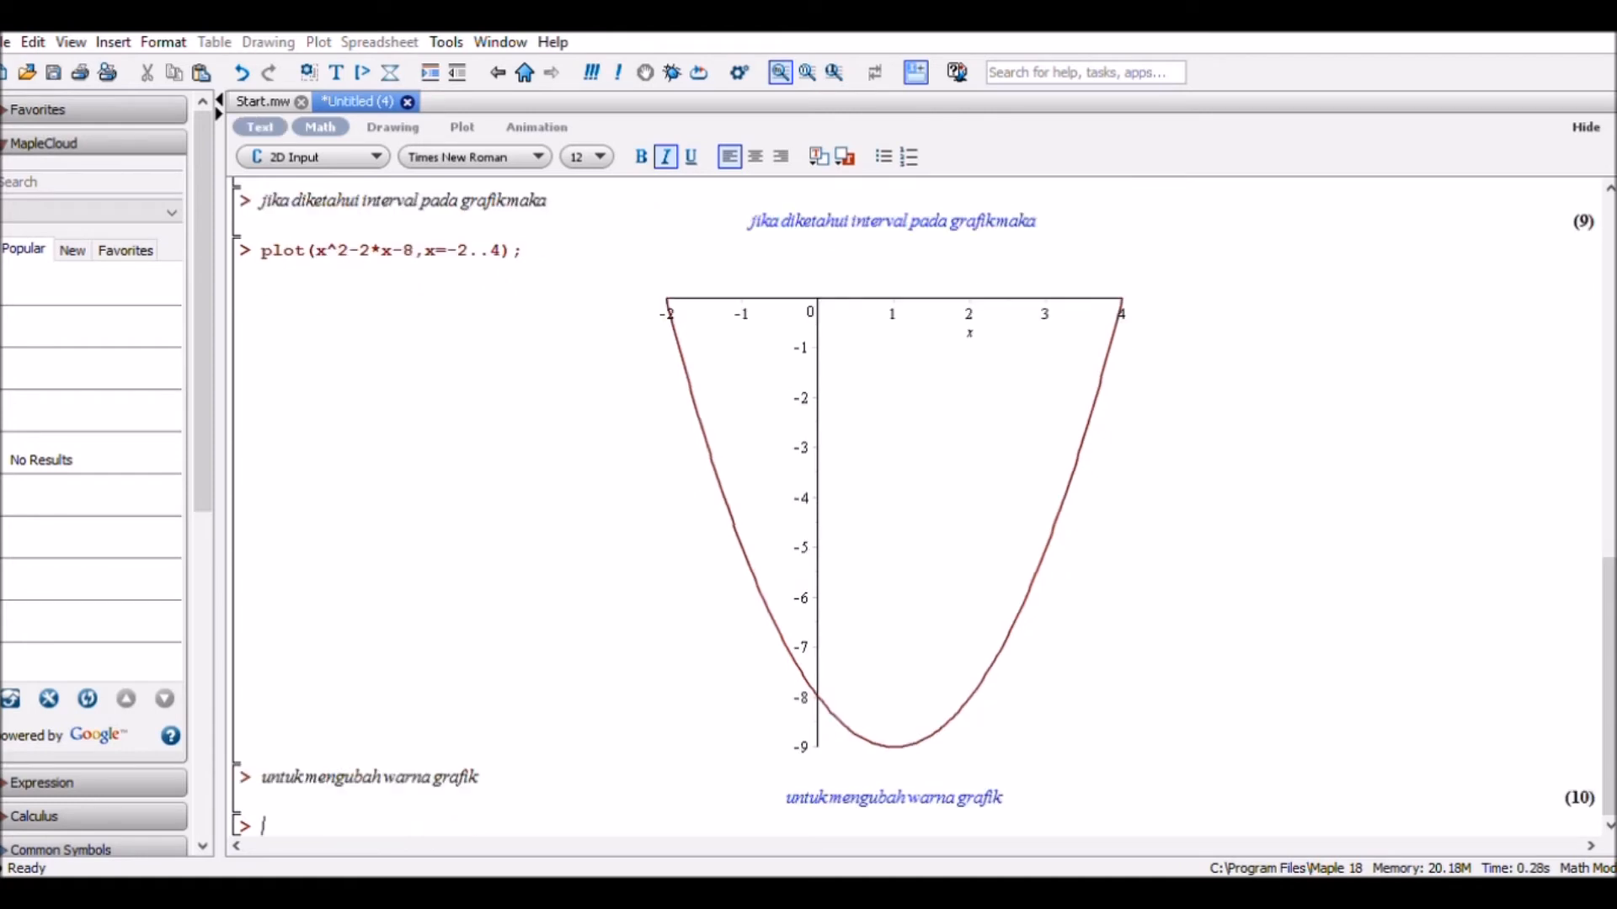
pyautogui.hotkey('ctrl', 'v')
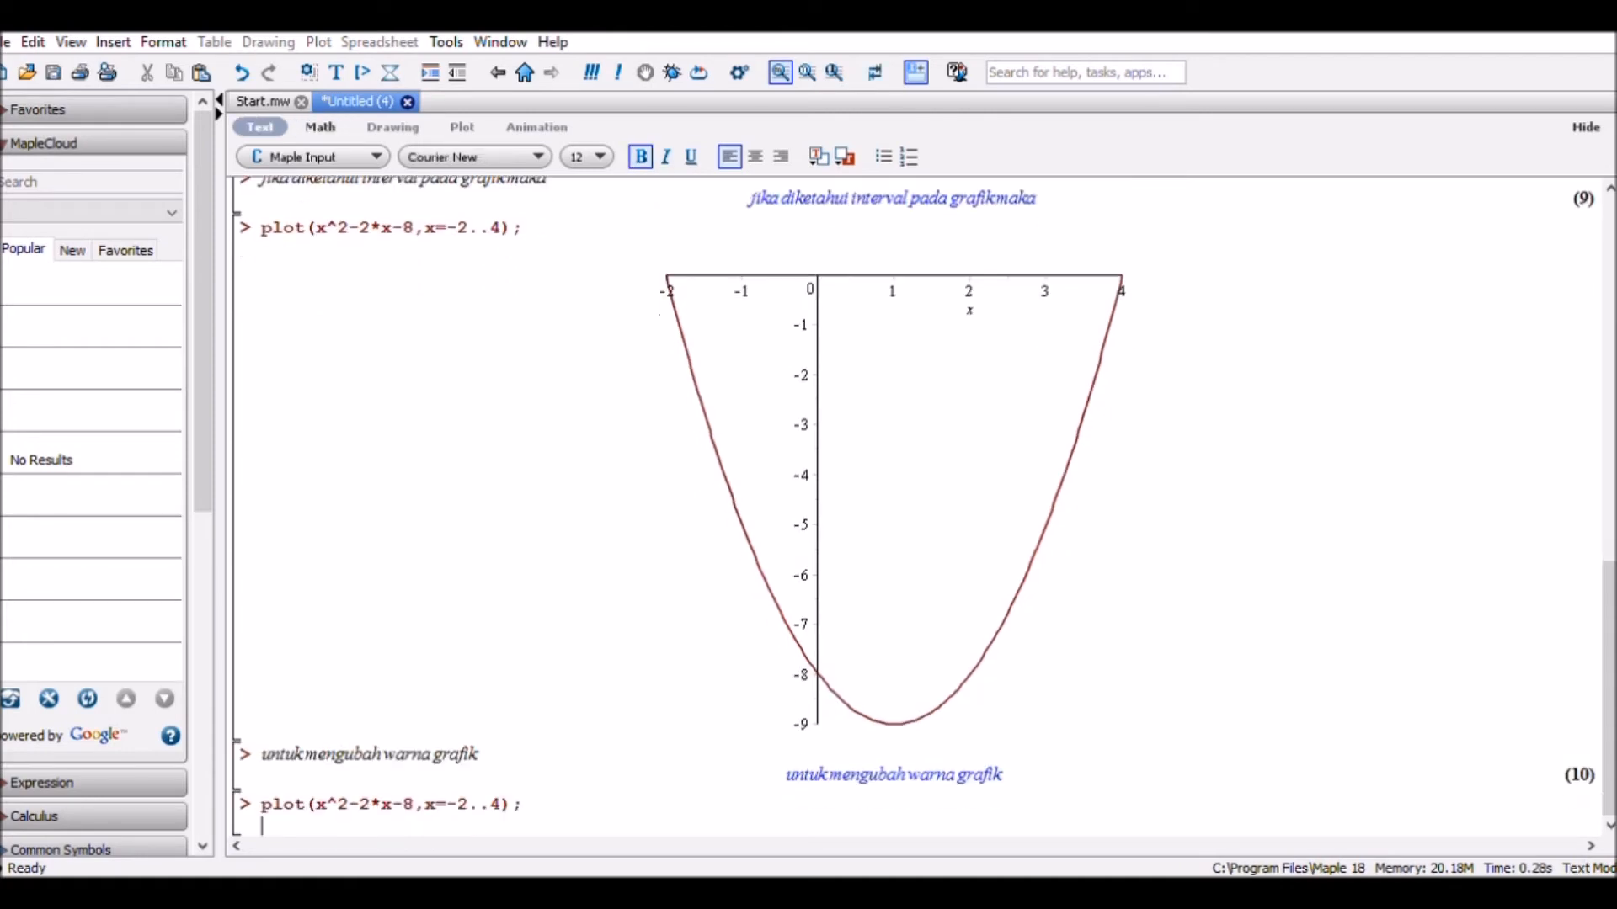
pyautogui.click(501, 805)
pyautogui.write(',color=blue')
pyautogui.press('Return')
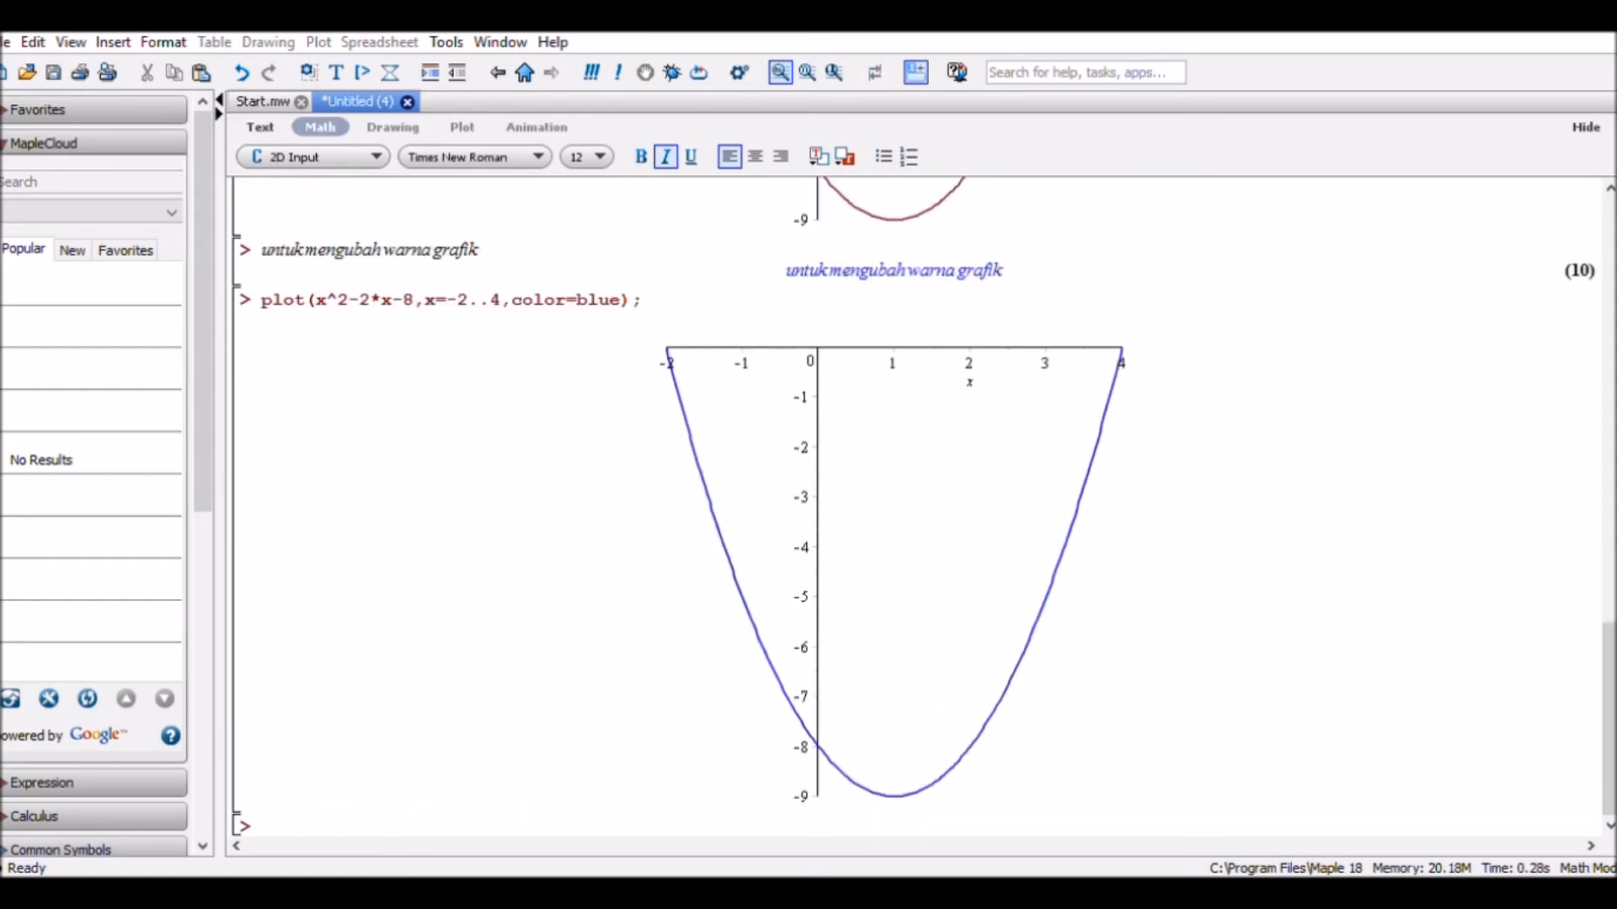
# - Copy the blue plot command and add the note "untuk mengetahui letak koordinat setiap titik" in math mode below the graph
pyautogui.moveTo(645, 315); pyautogui.dragTo(262, 300)
pyautogui.hotkey('ctrl', 'c')
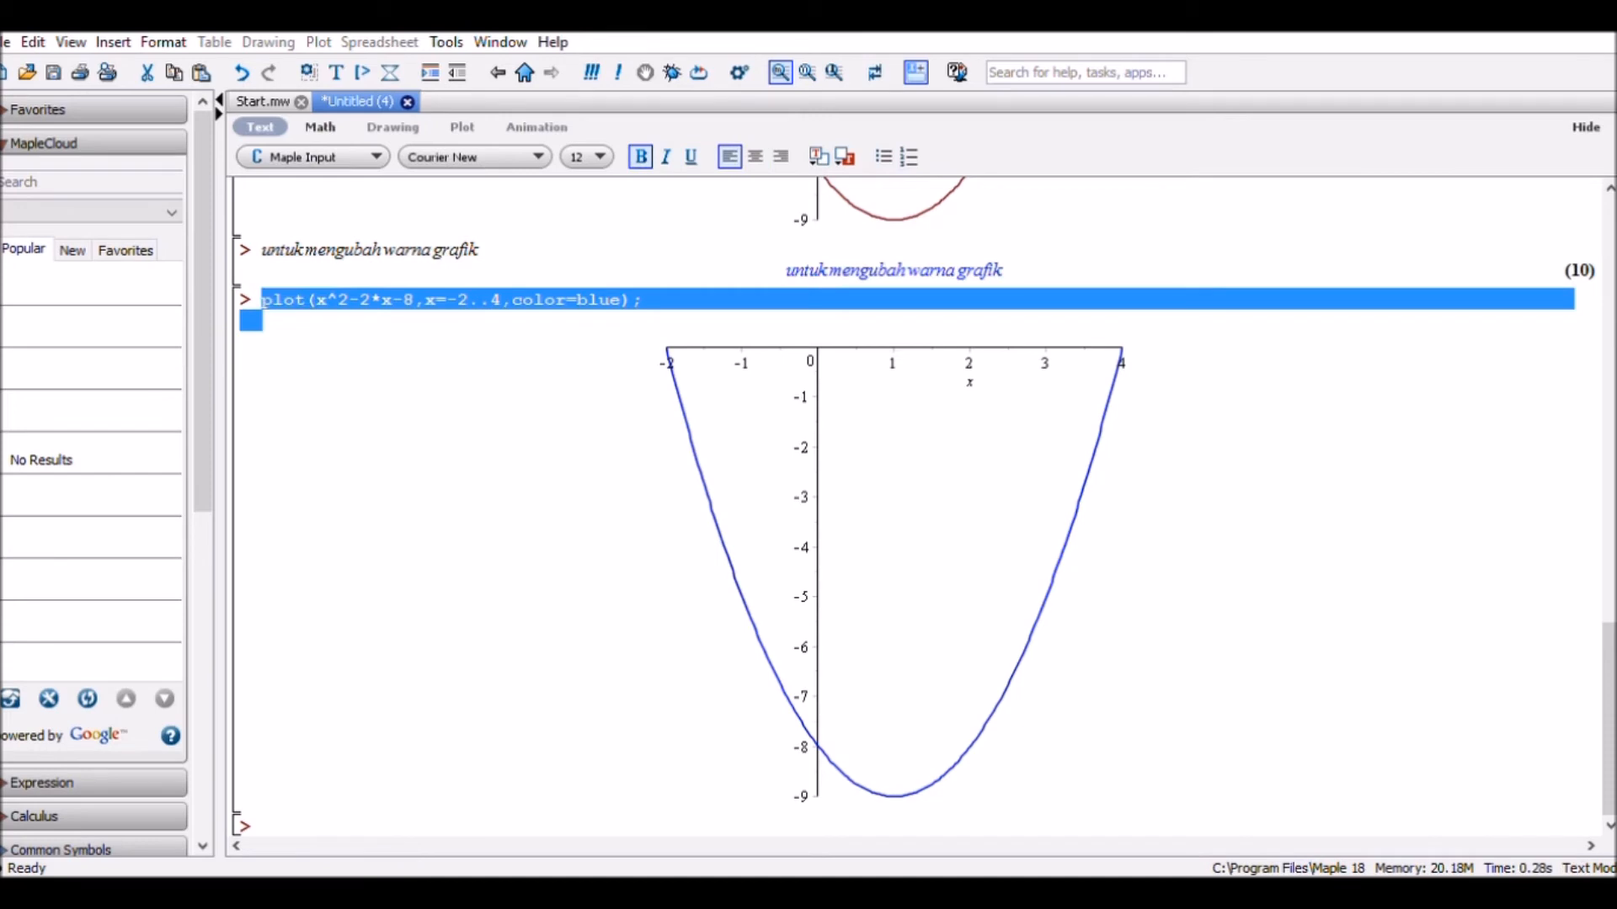
pyautogui.click(264, 826)
pyautogui.write('untuk mengetahui letak')
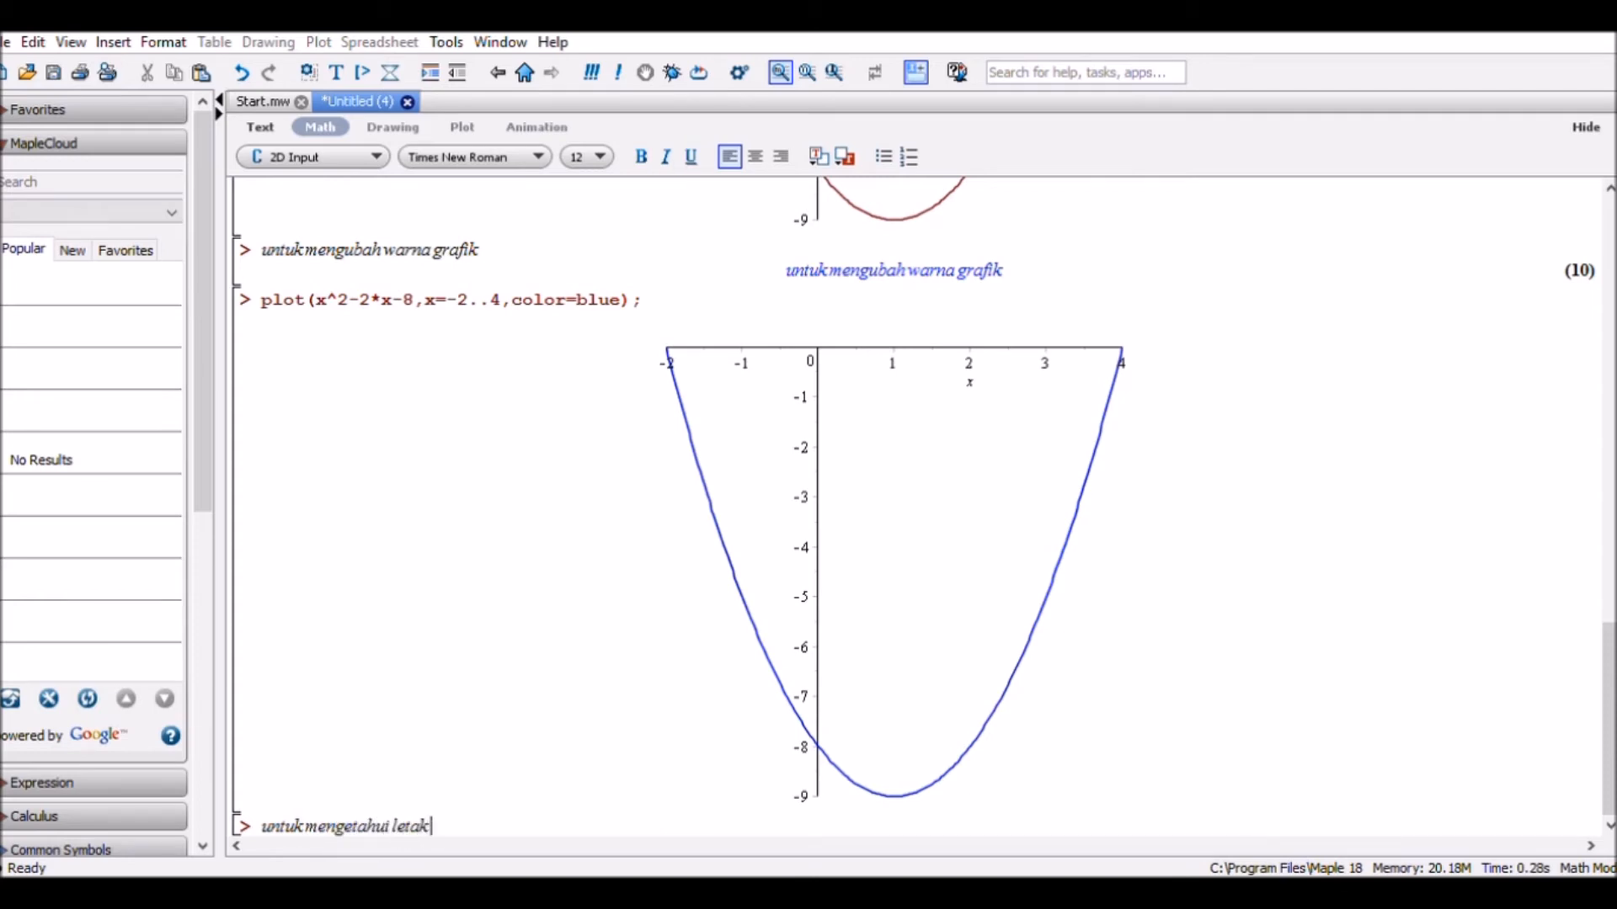
pyautogui.write(' koordinat set')
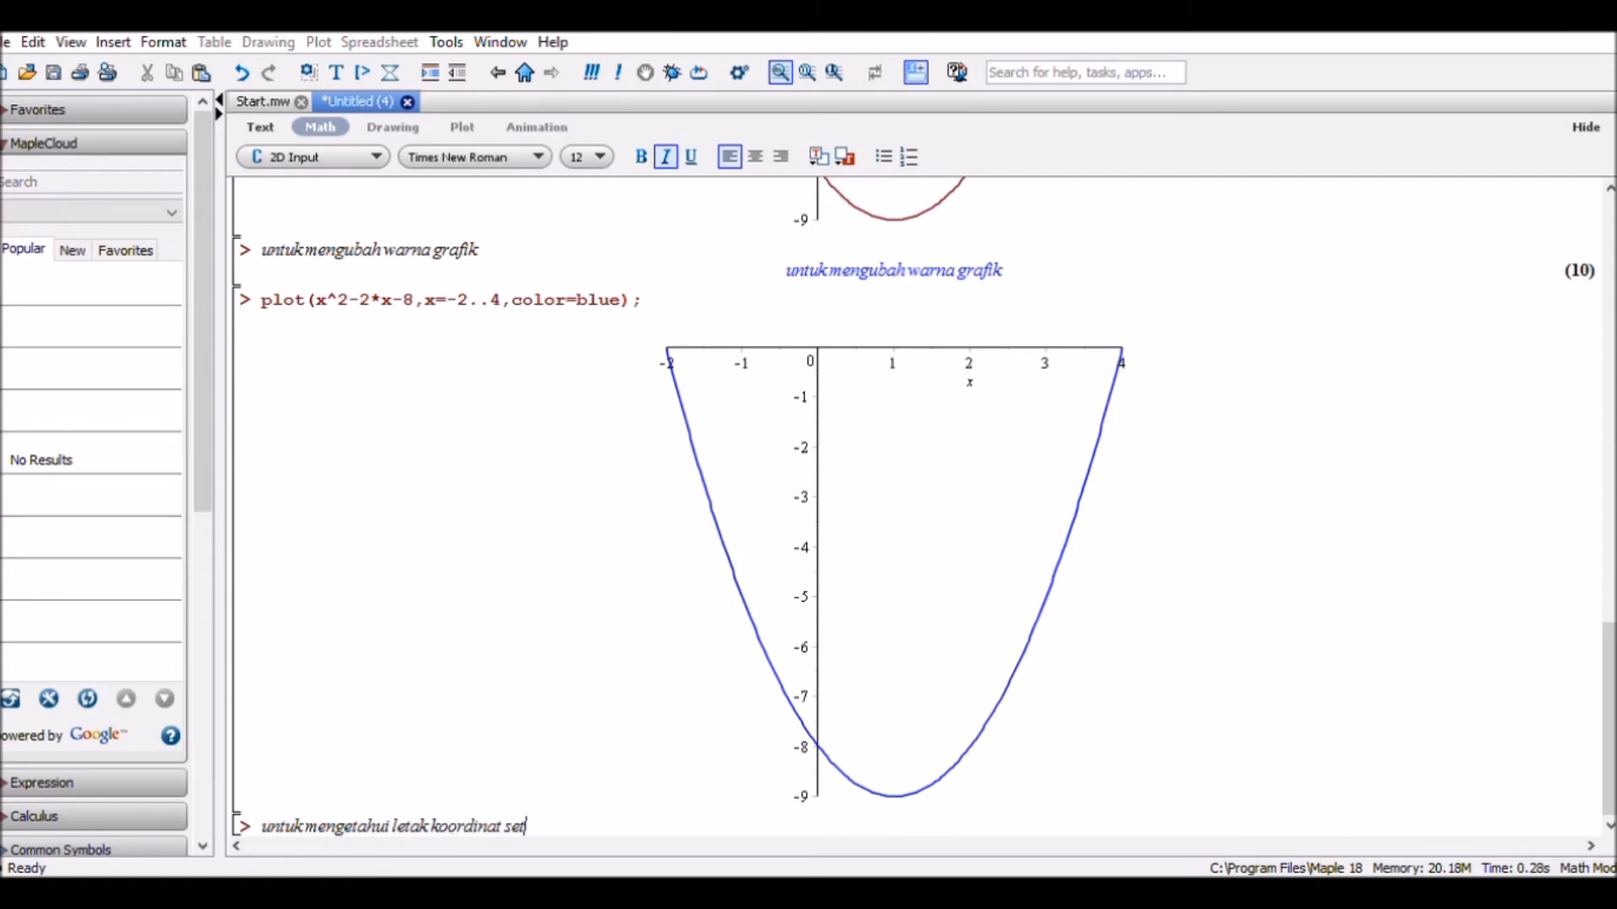
pyautogui.write('iap titik')
pyautogui.press('Return')
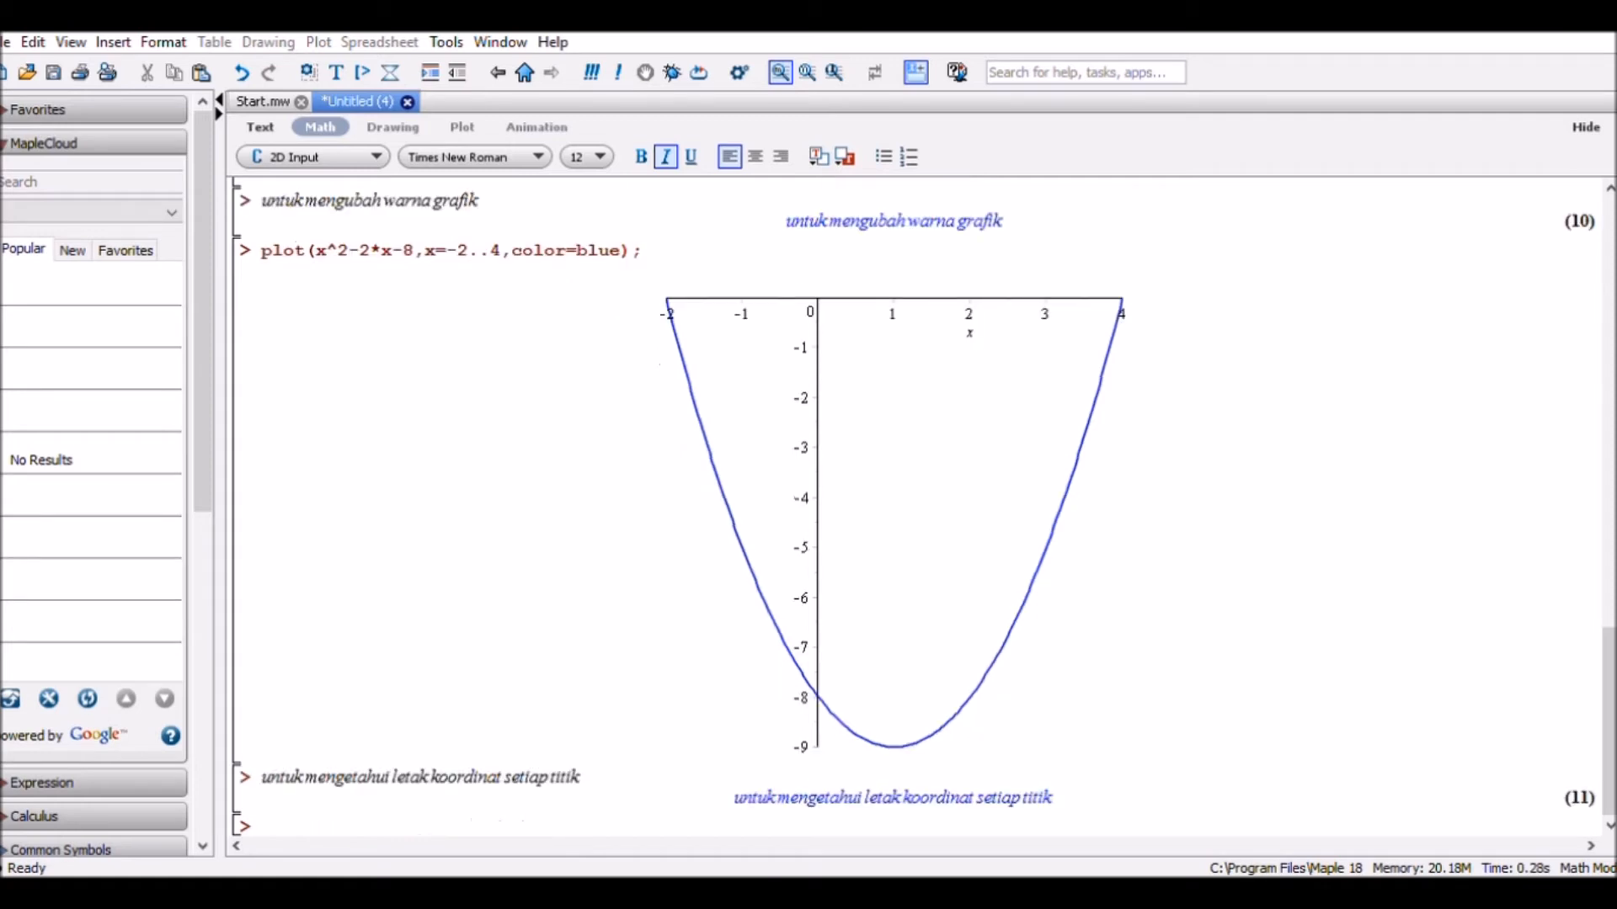
# - Paste the blue plot command as plain-text Maple input, add the gridlines option after color=blue and execute it
pyautogui.press('F5')
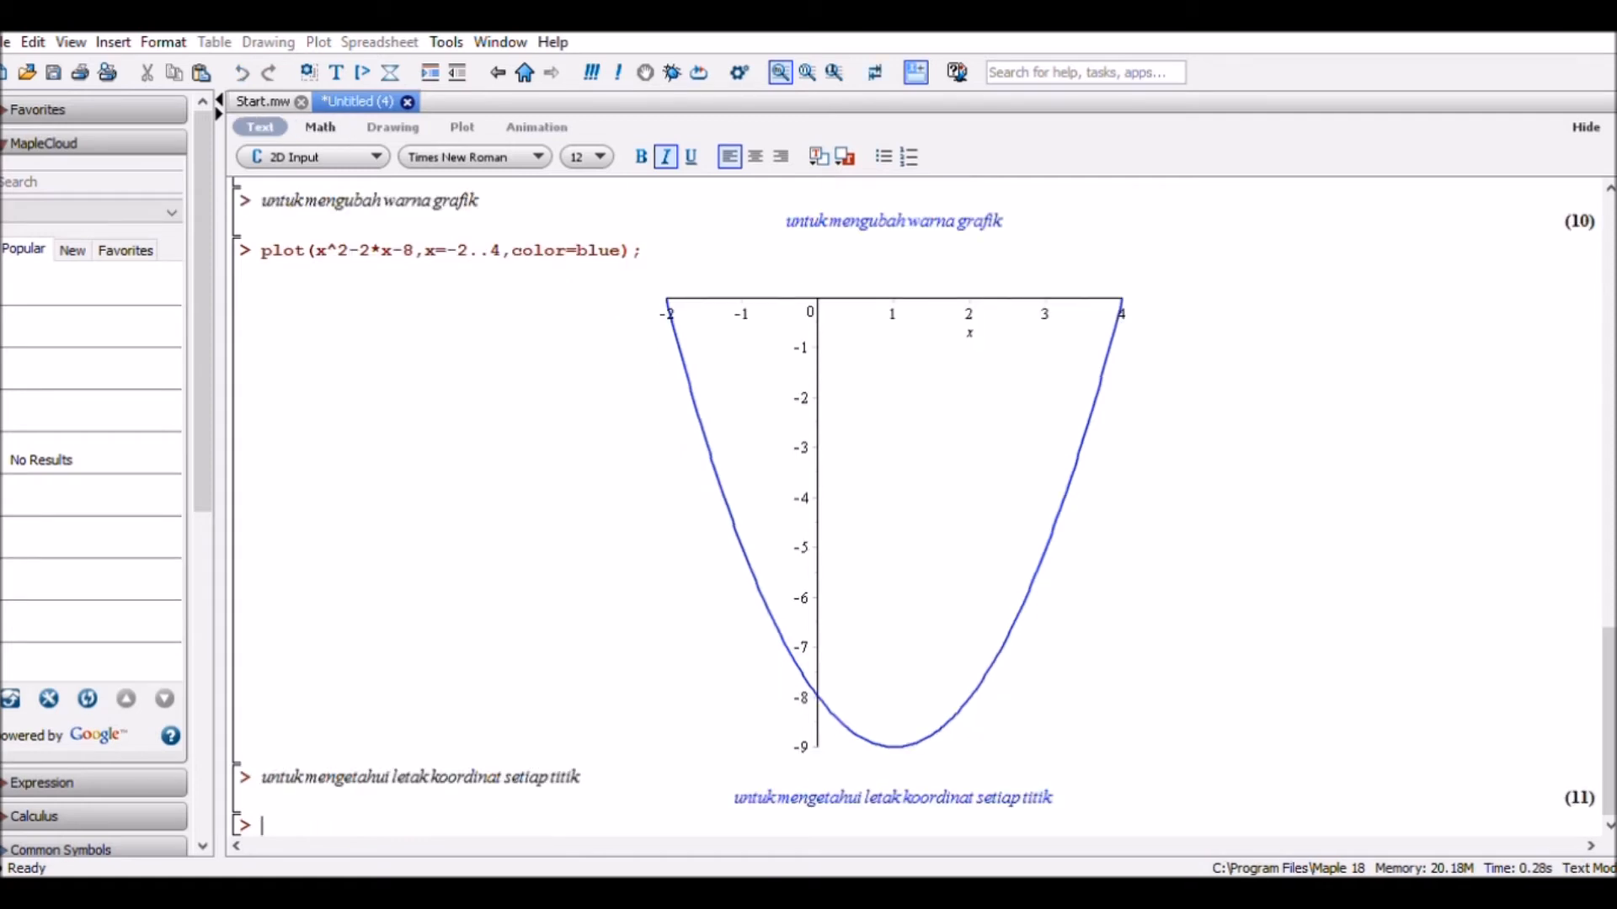
pyautogui.hotkey('ctrl', 'v')
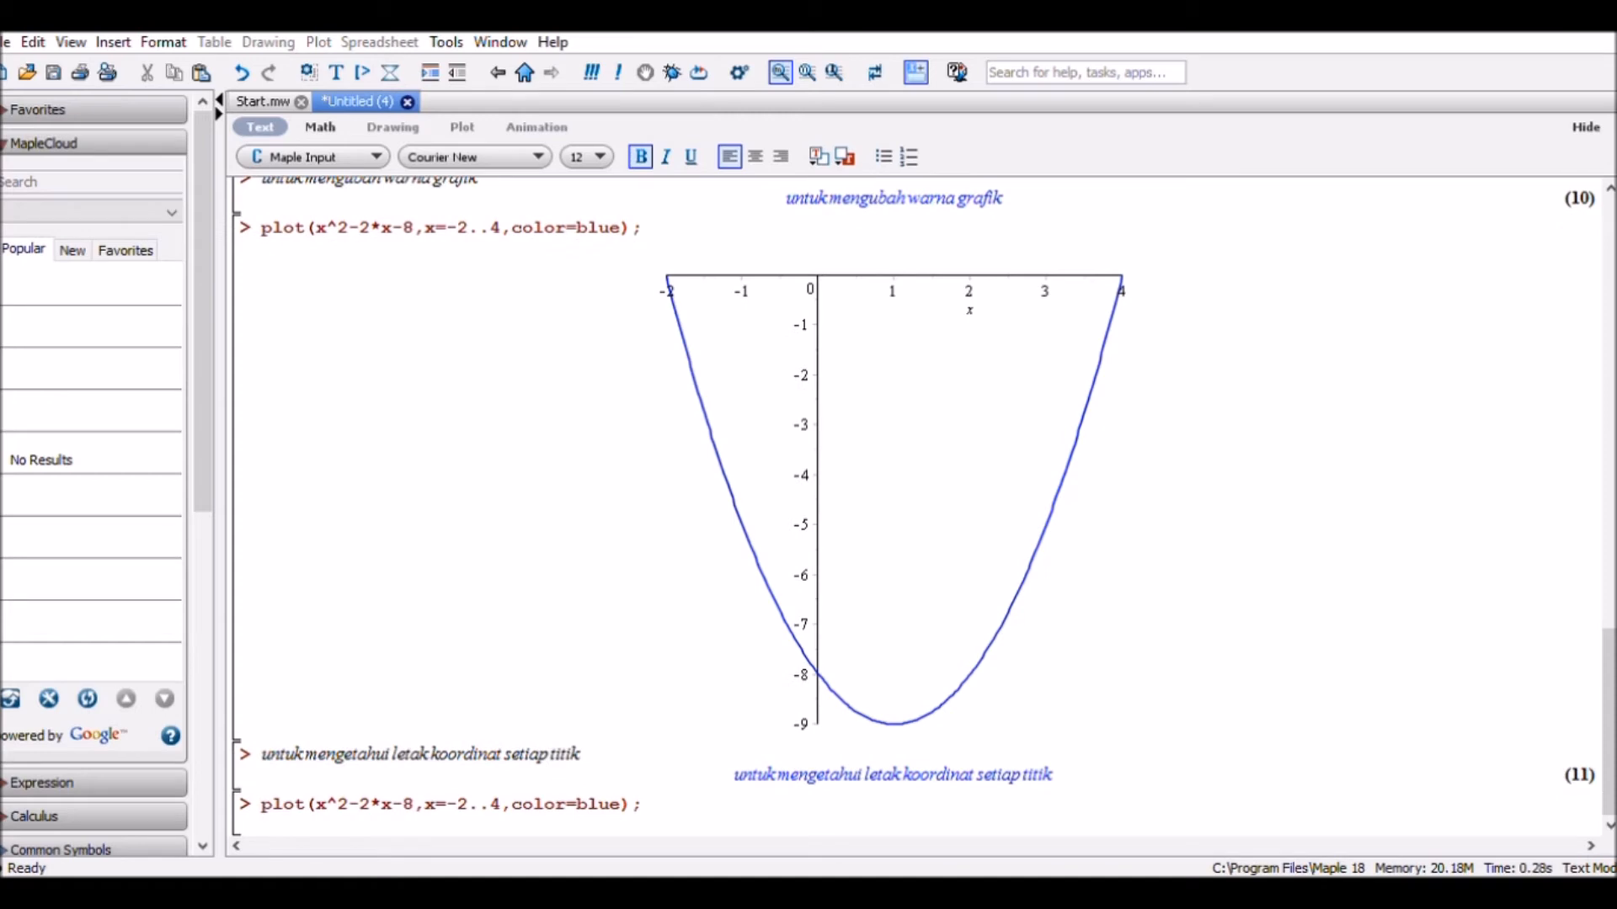
pyautogui.write(',gridlines')
pyautogui.press('Return')
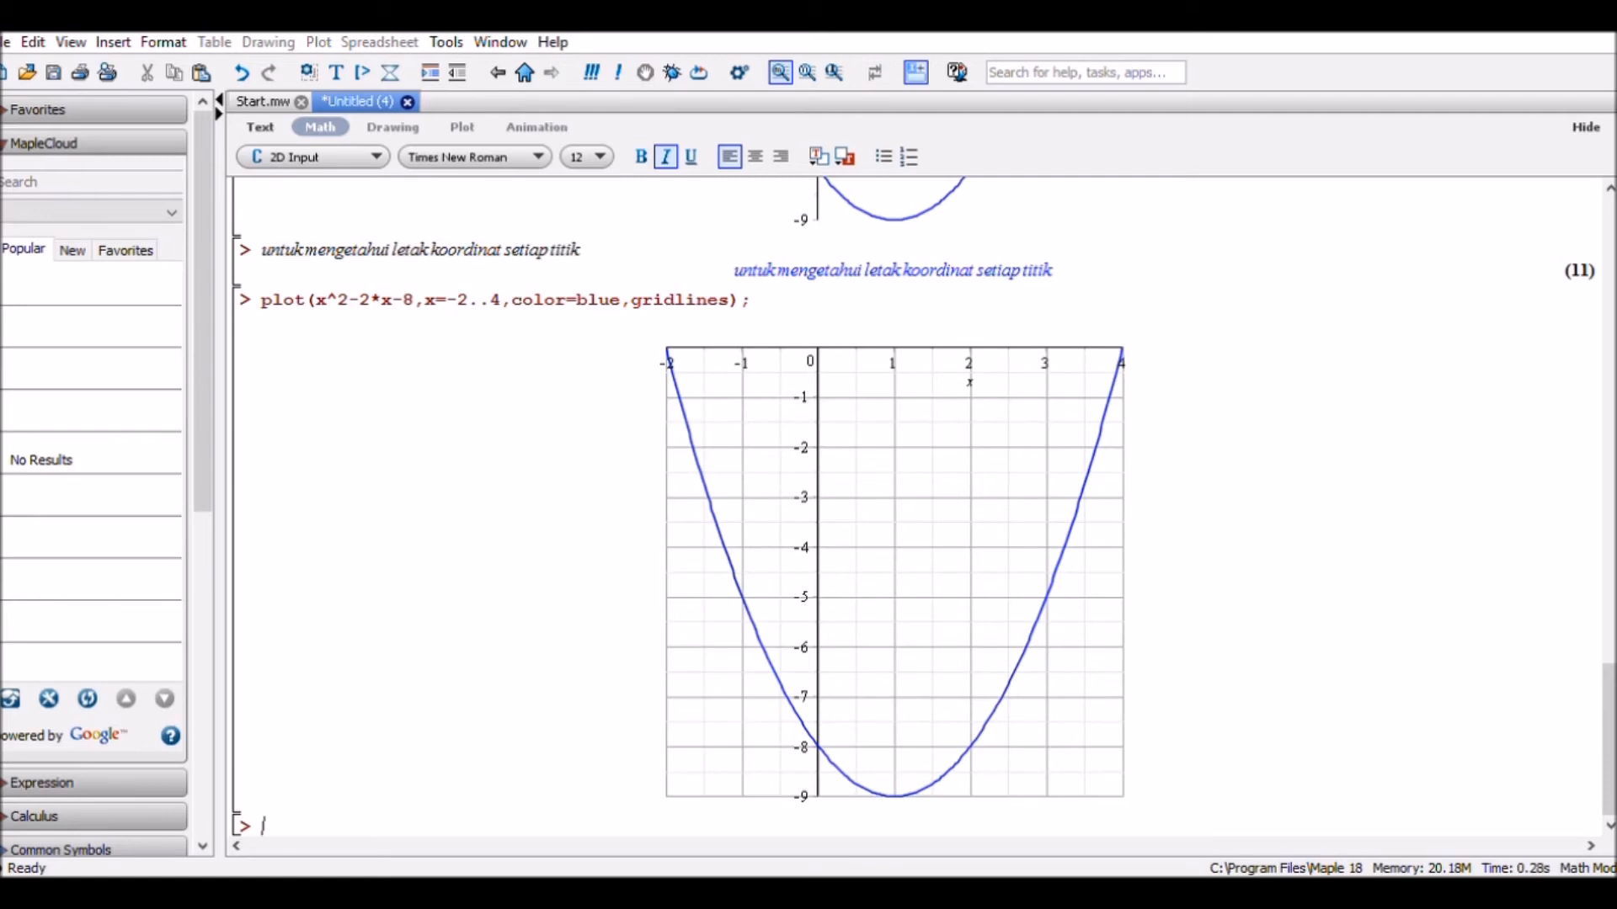
# - Add the note "untuk memberi judul grafik tambahkan title" in math mode below the gridded graph
pyautogui.write('untukmemberi jud')
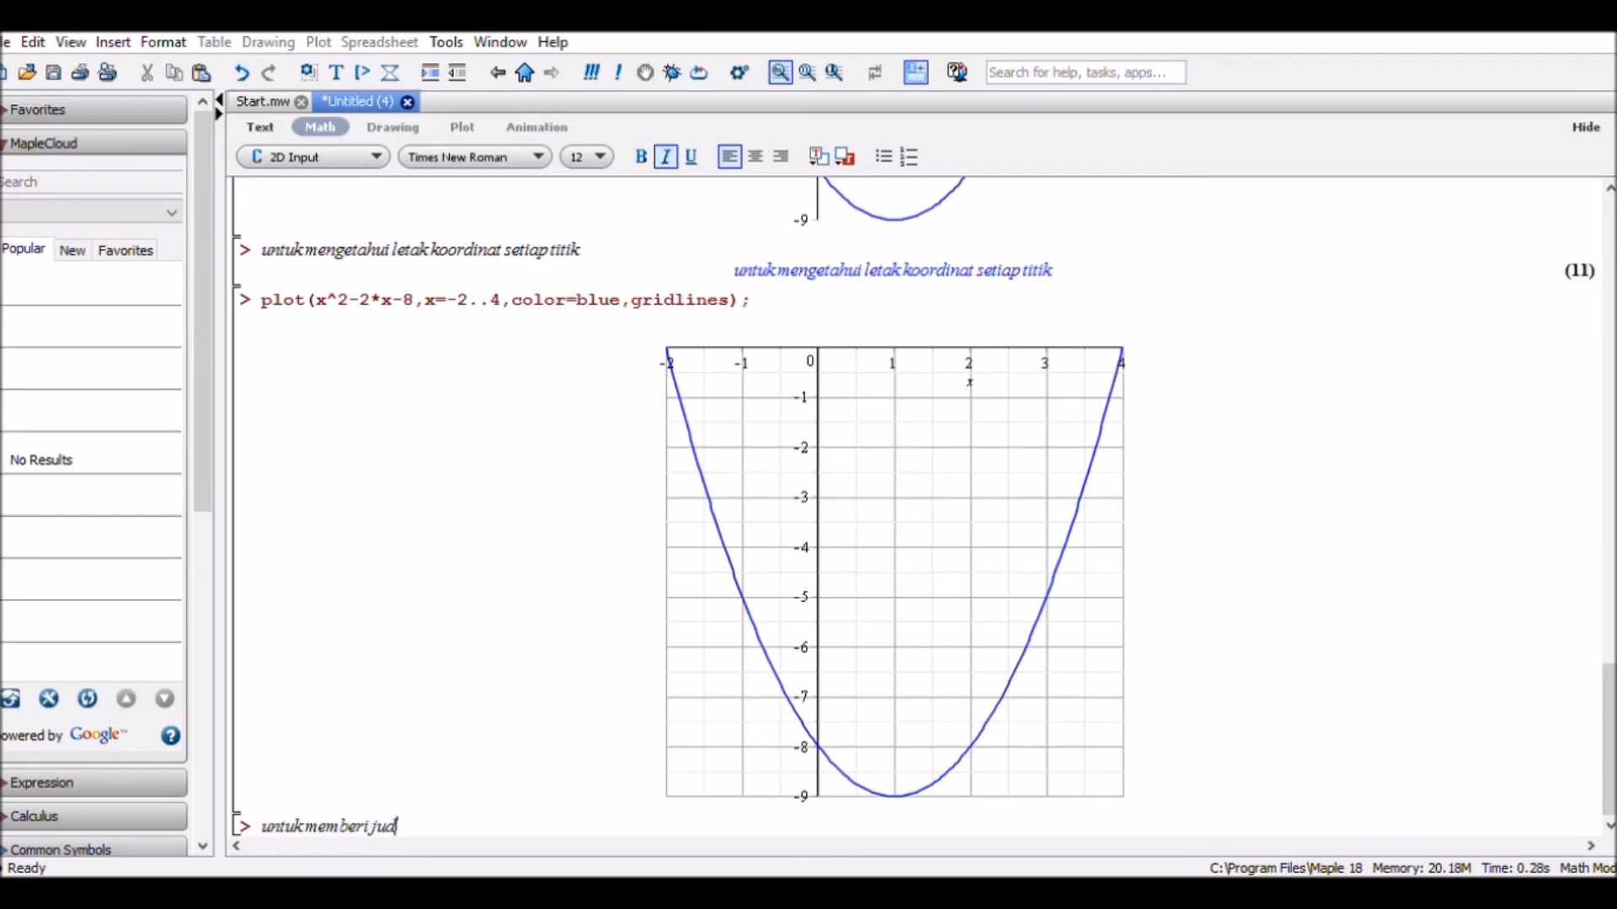
pyautogui.write('ul grafiktambah')
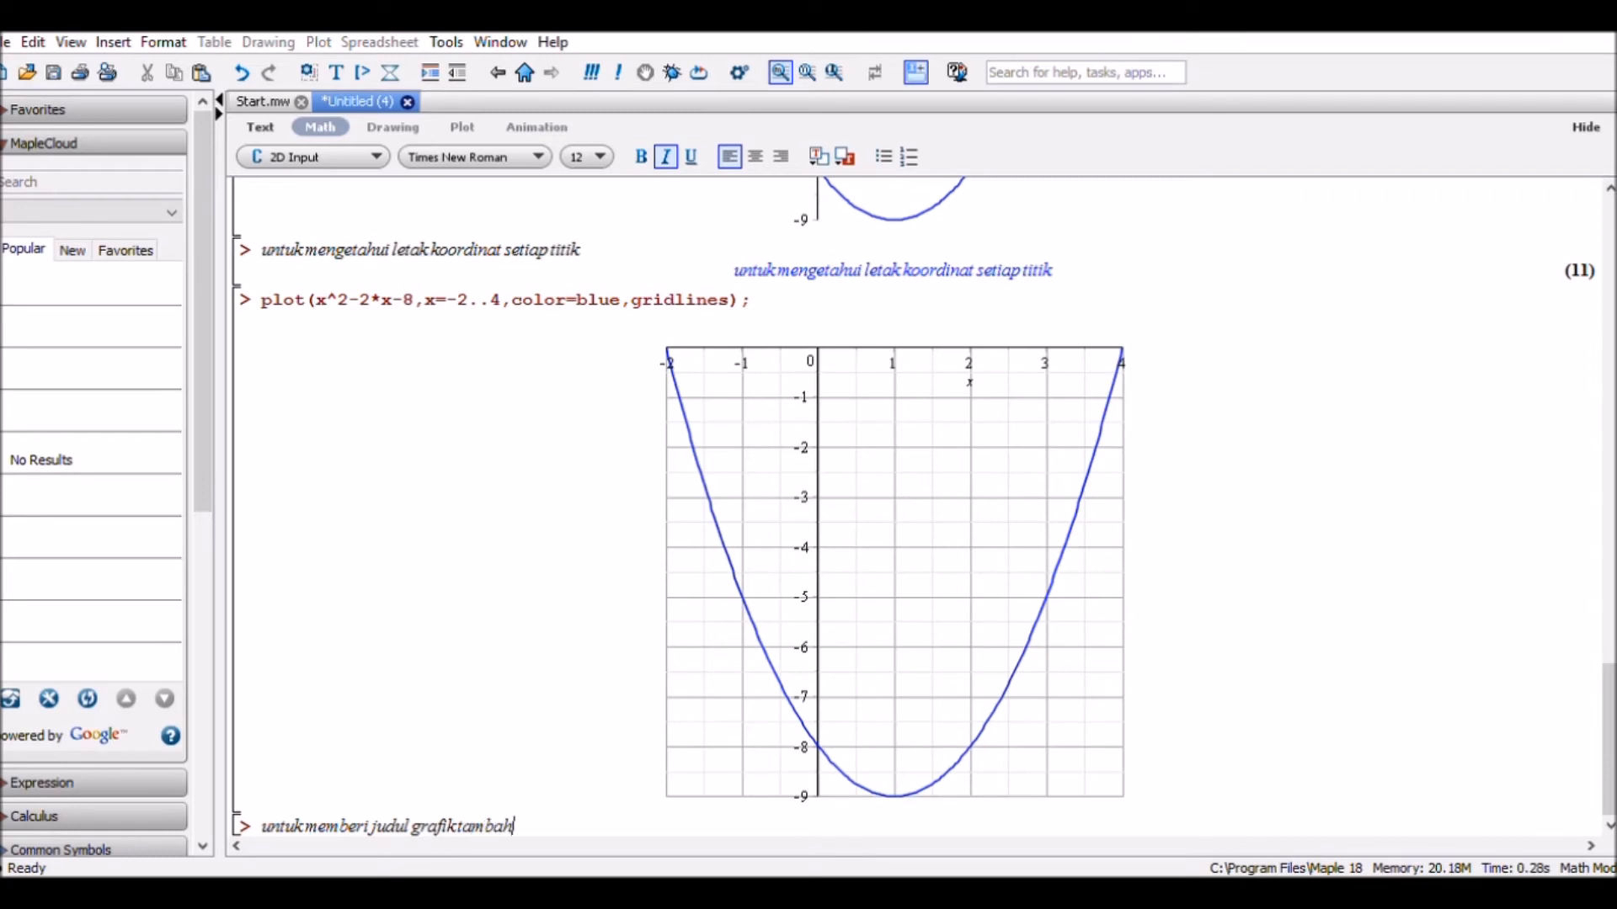
pyautogui.write('kan title')
pyautogui.press('Return')
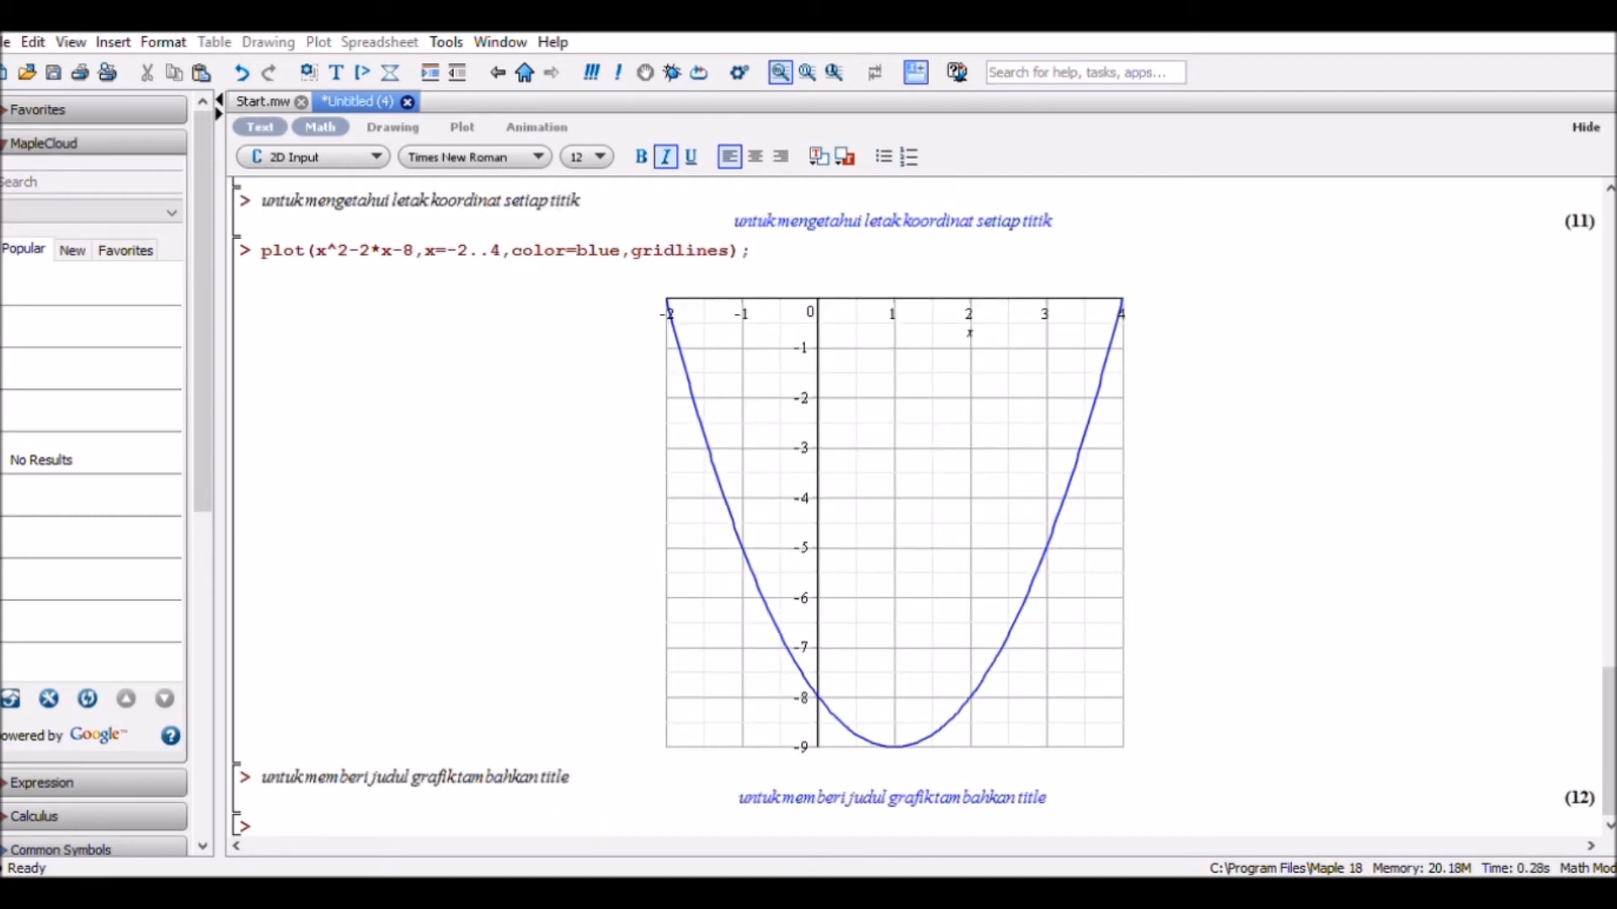
# - Execute plot(x^2-2*x-8,x=-2..4,color=blue,title=Grafik(x^2-2*x-8)); as plain-text Maple input to plot the quadratic with a title
pyautogui.click(260, 128)
pyautogui.write('plot(x^2-2*x-8,x=-2..4,color=blue);')
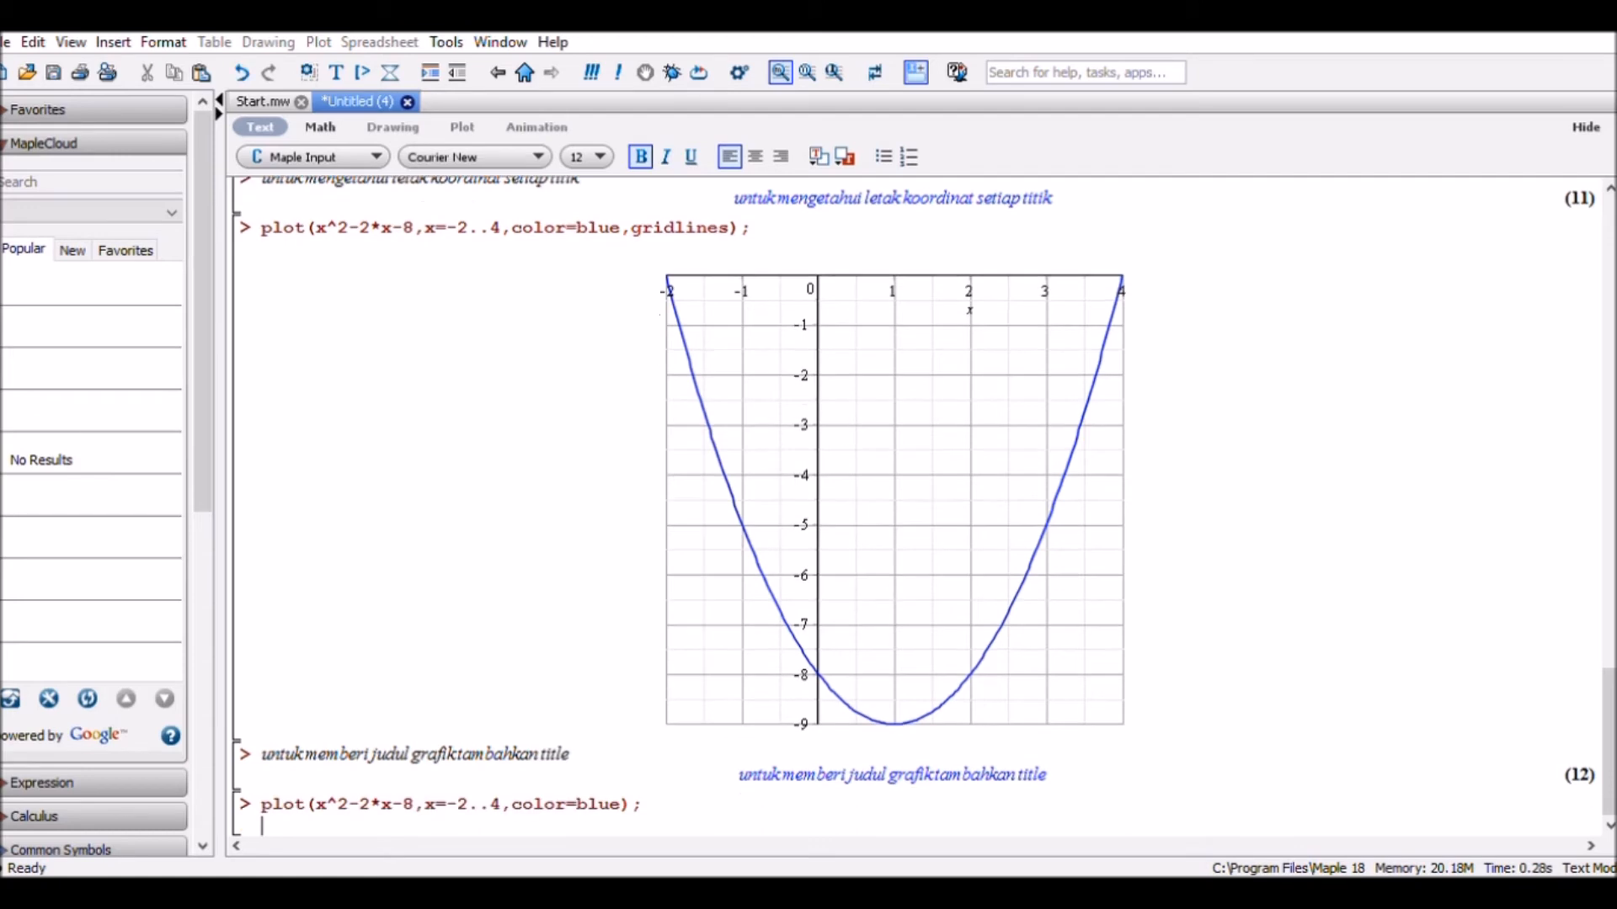
pyautogui.click(621, 804)
pyautogui.write(',title=Grafik')
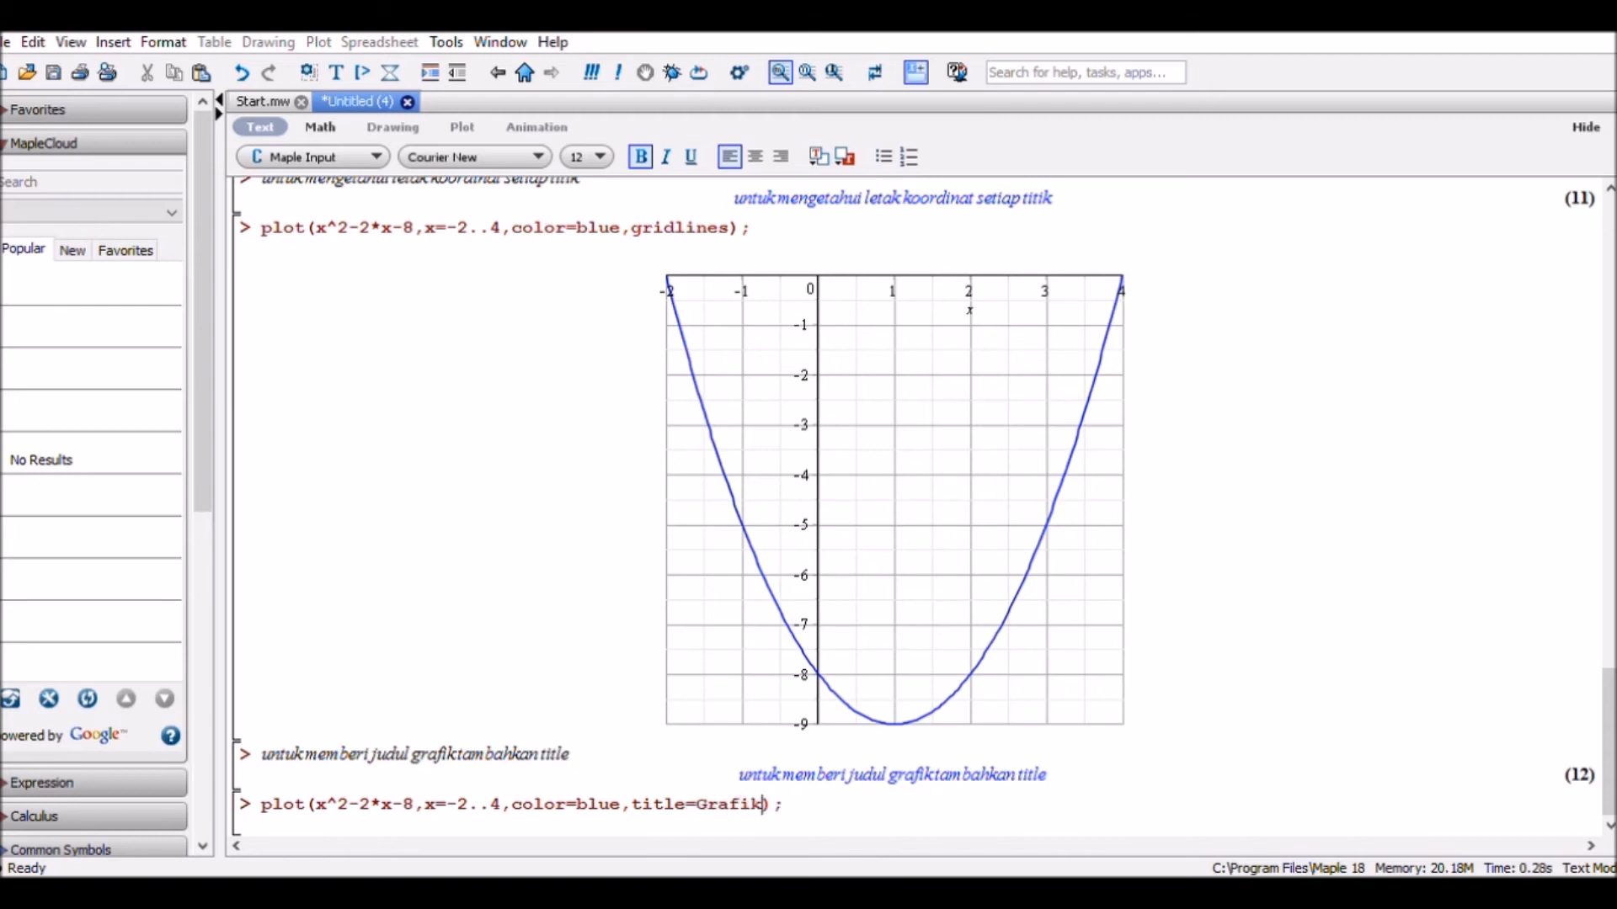
pyautogui.write('(x^2-2*')
pyautogui.write('x-8)')
pyautogui.press('Return')
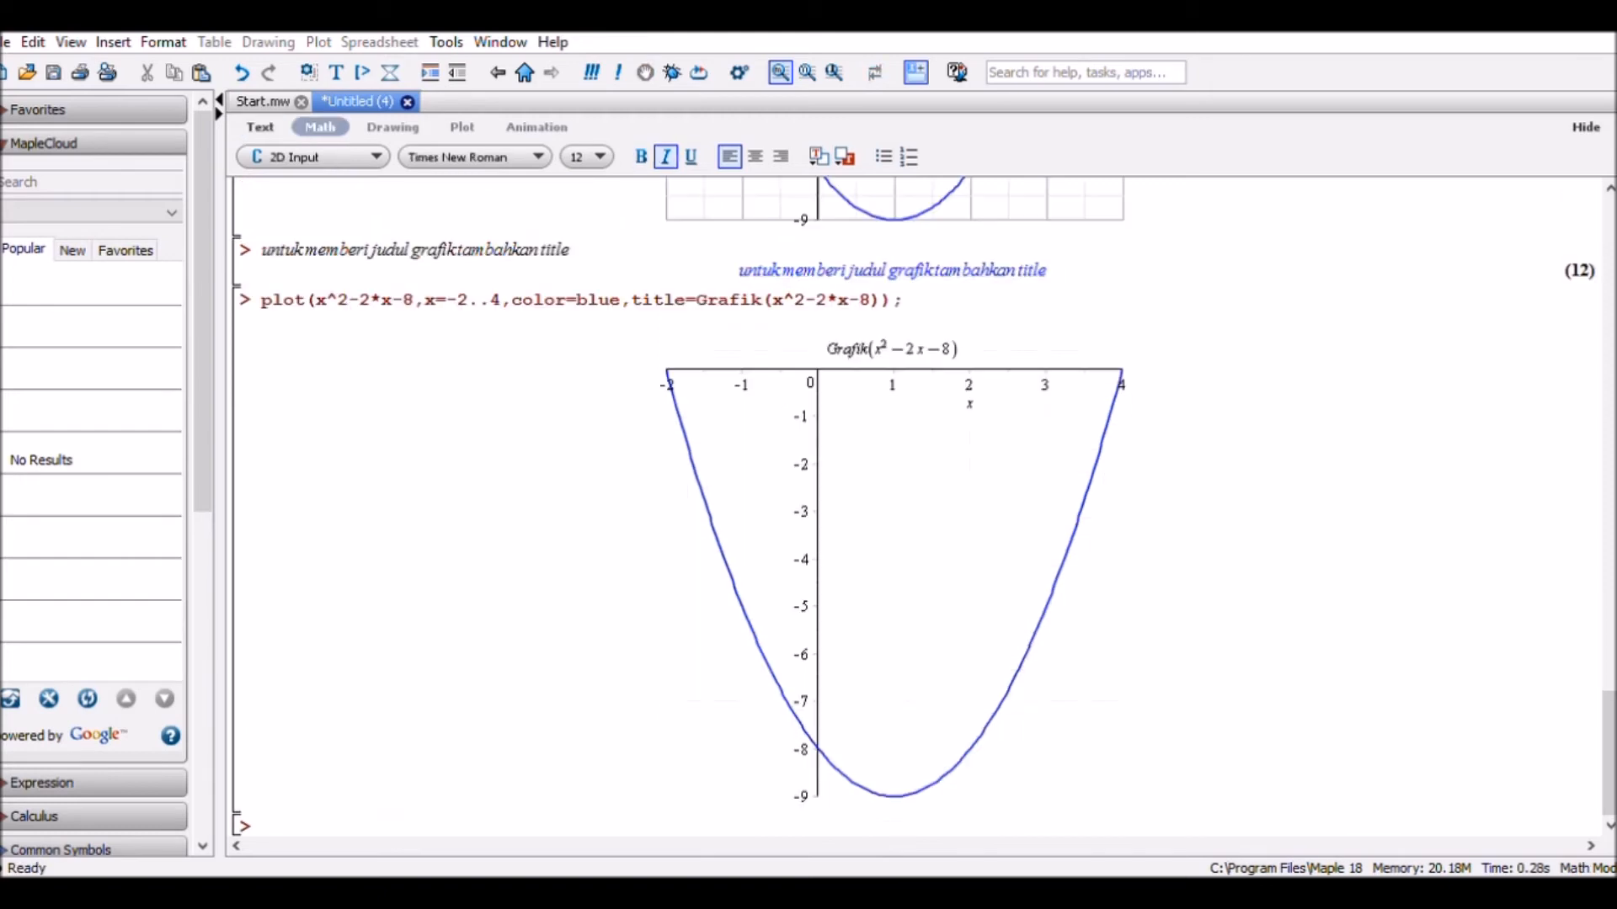